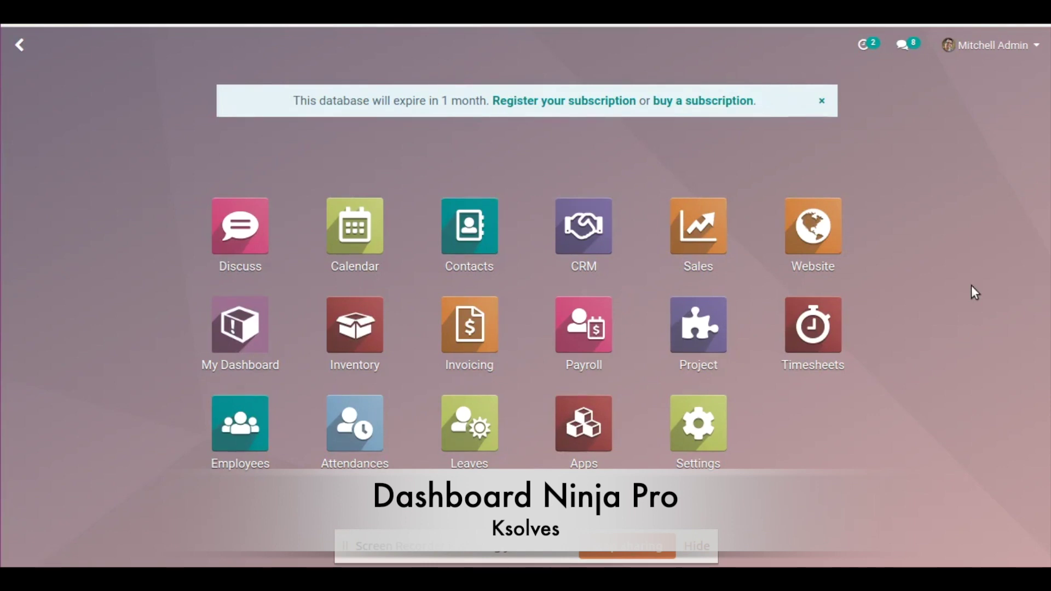
Start a new dashboard in the Dashboard Manager named 'Sales Dashboard Demo'
left_click(237, 351)
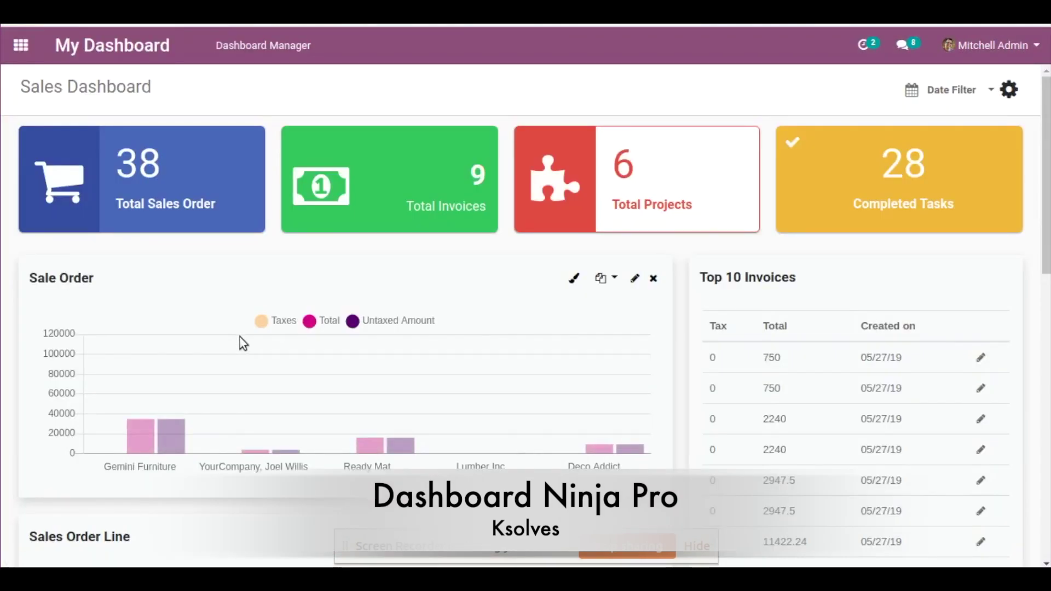
left_click(293, 53)
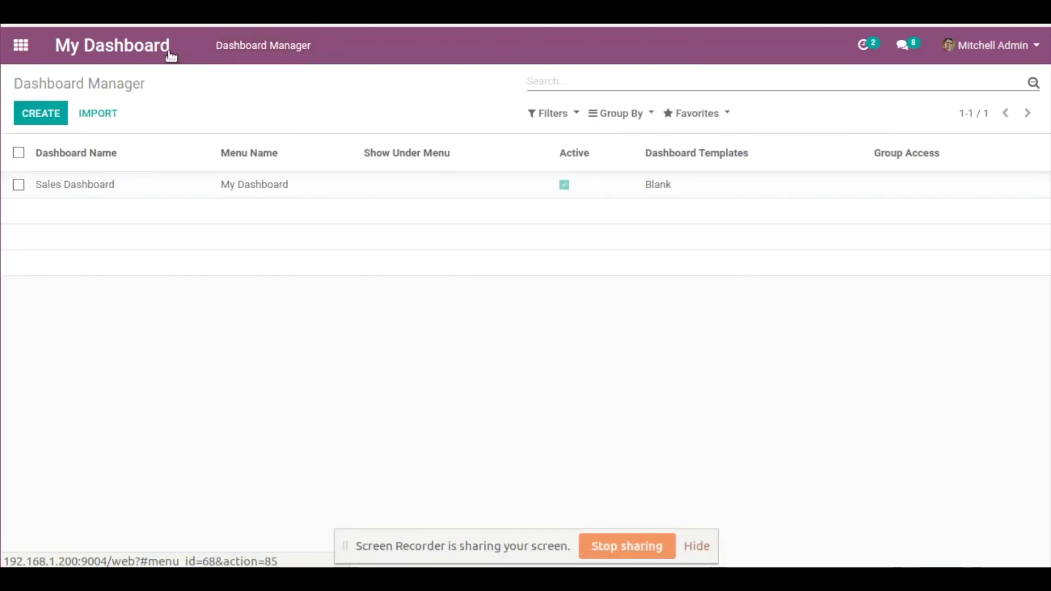
left_click(48, 119)
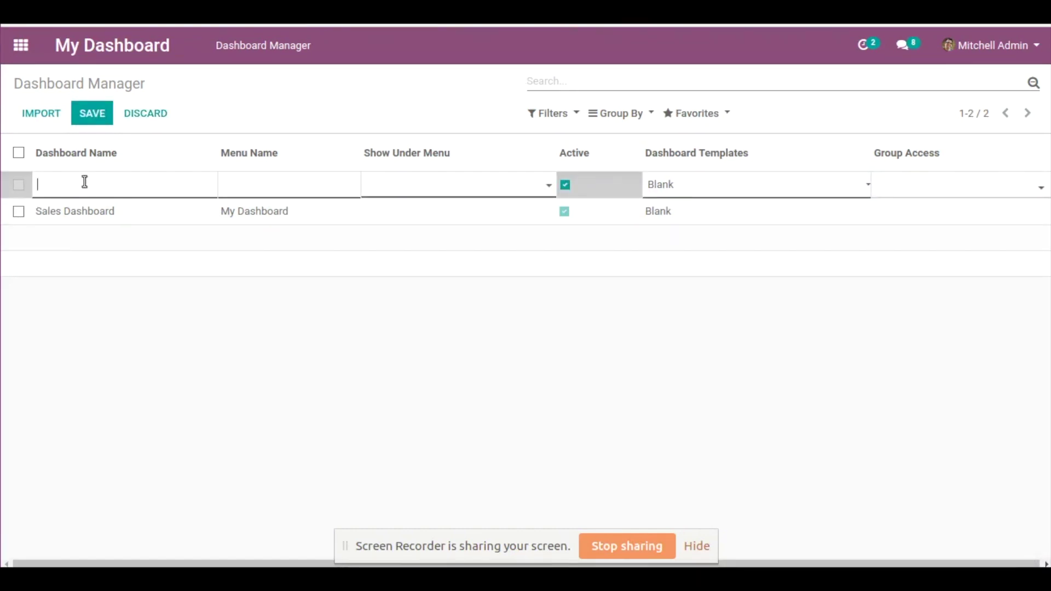
type("Sales Dashboard Demo")
Give it menu name 'Sales', place it under the Sales menu, save, and return home
left_click(249, 183)
type("Sales")
left_click(551, 191)
left_click(467, 296)
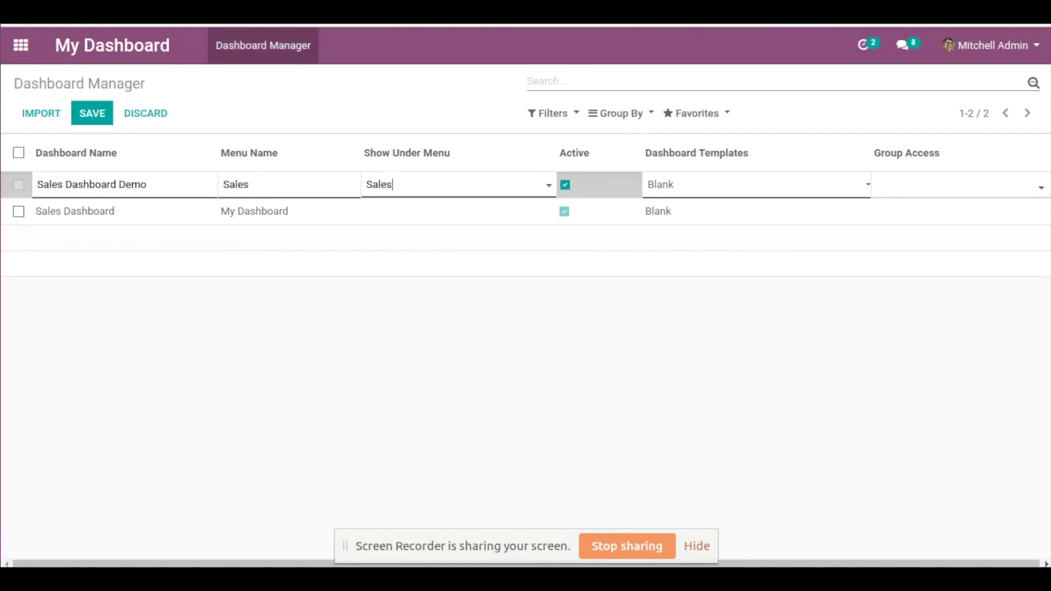
left_click(99, 115)
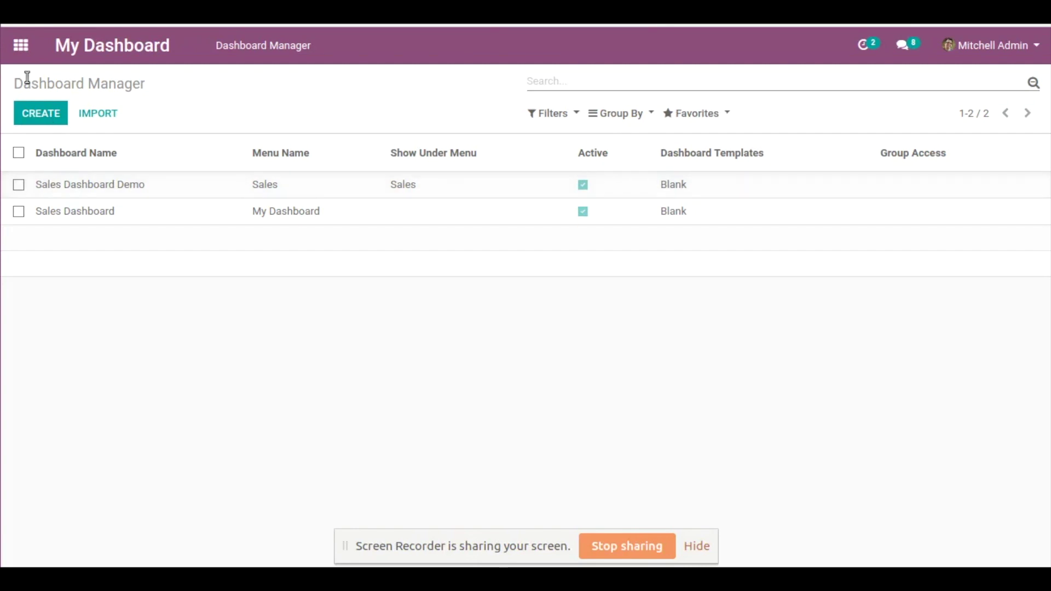
left_click(19, 62)
Open the Sales app, reload, and open Sales Dashboard Demo from the top menu
left_click(702, 227)
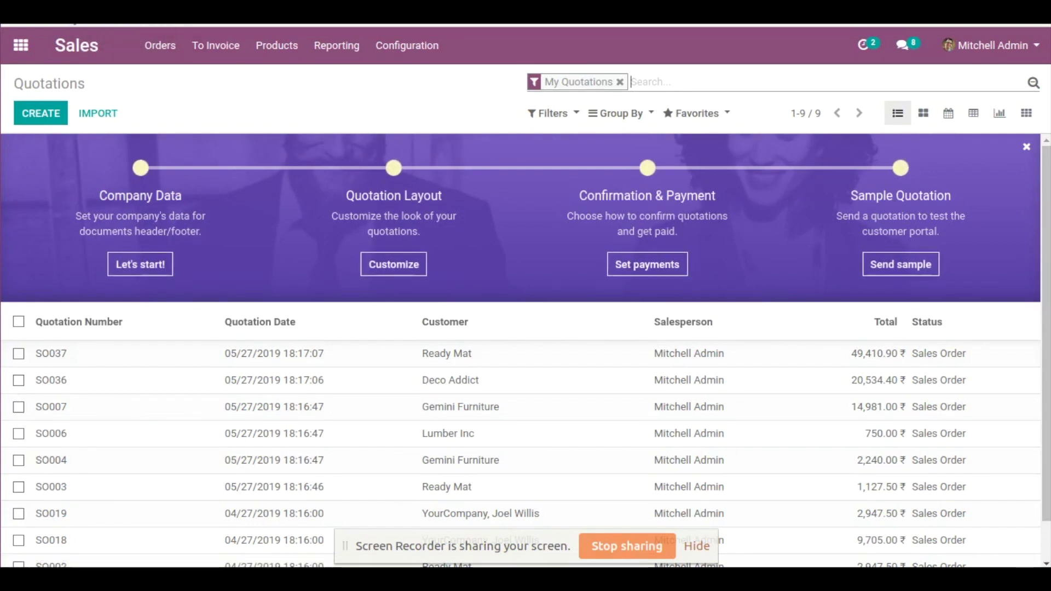
key("F5")
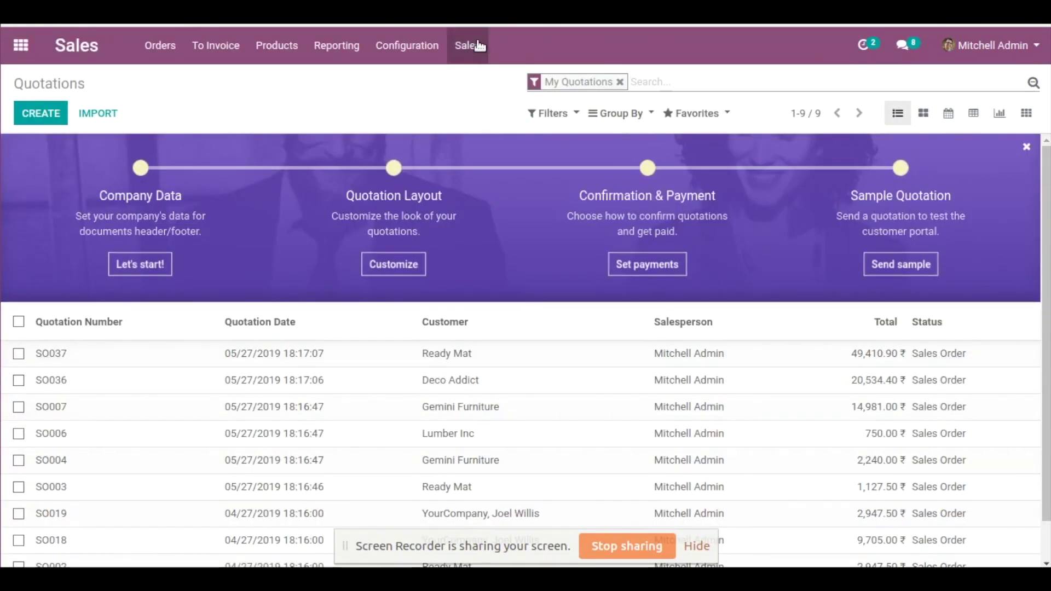
left_click(479, 55)
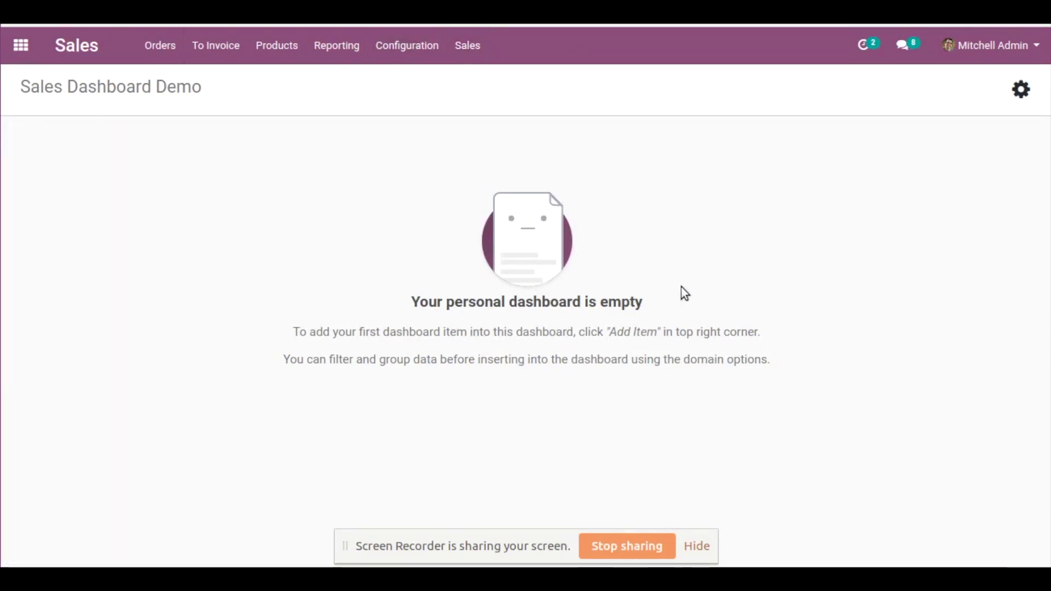
Enter Edit Layout on the empty dashboard, discard without changes, and reopen the gear options
left_click(1023, 93)
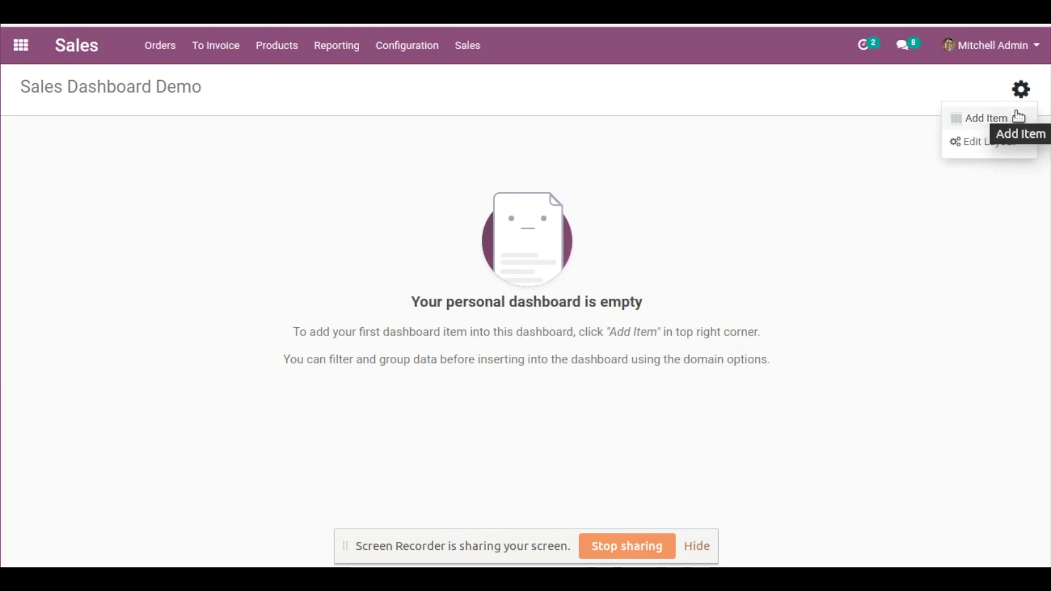
left_click(1019, 143)
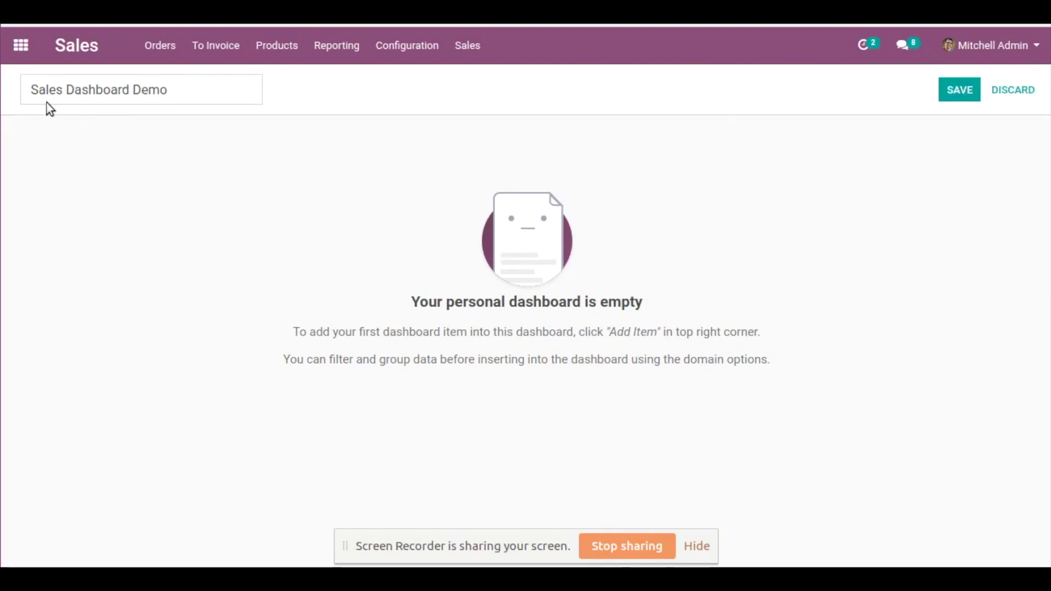
left_click(204, 91)
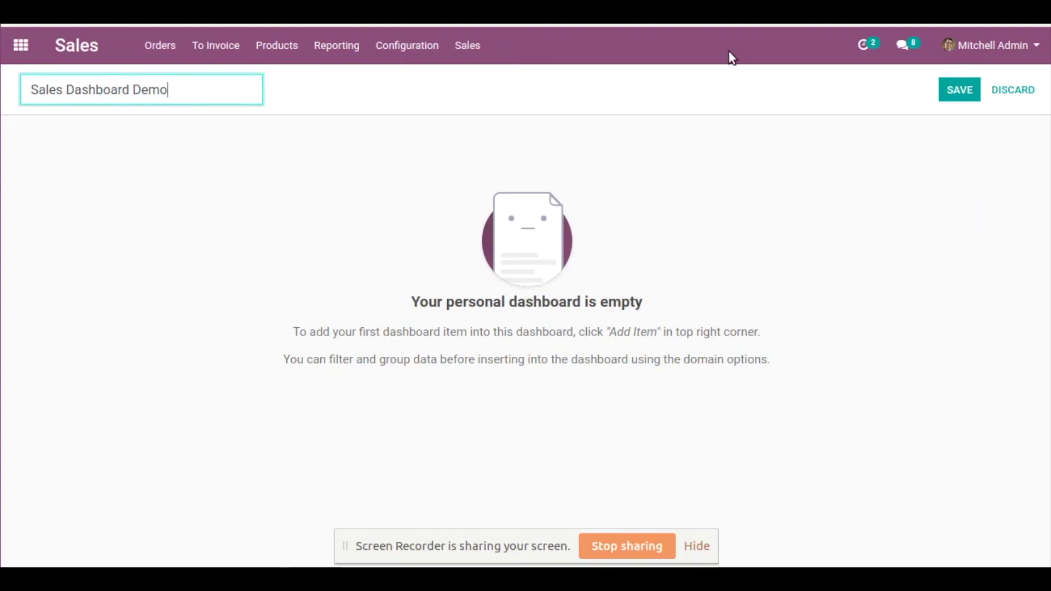
left_click(1020, 91)
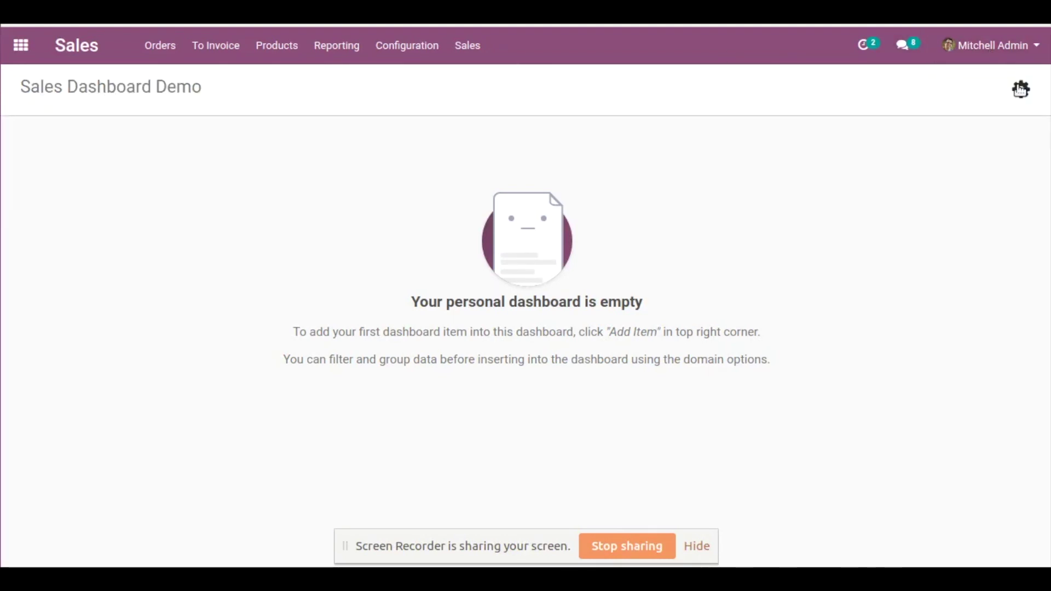
left_click(1021, 90)
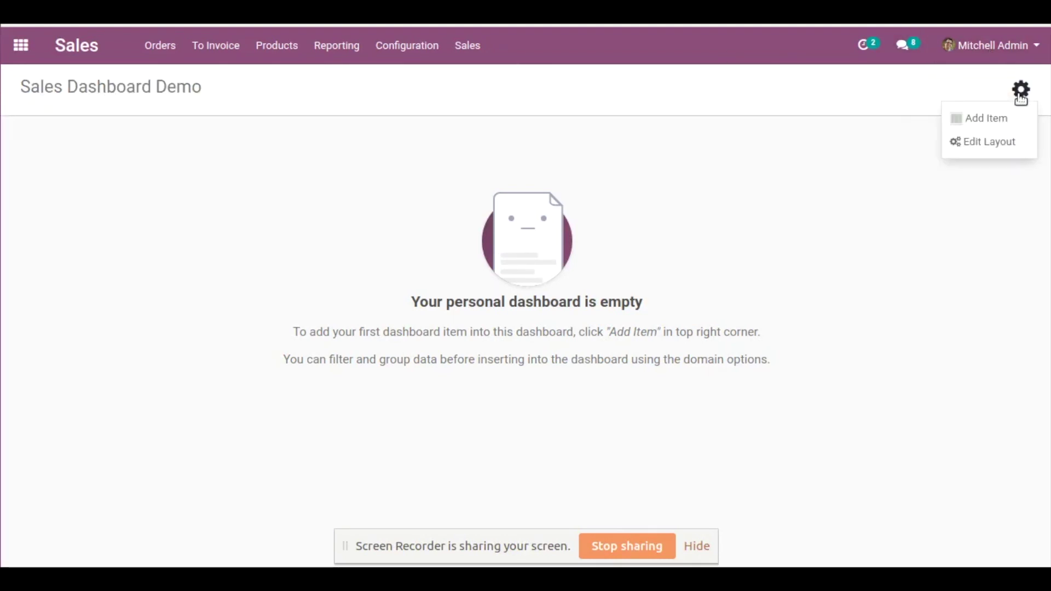
left_click(995, 118)
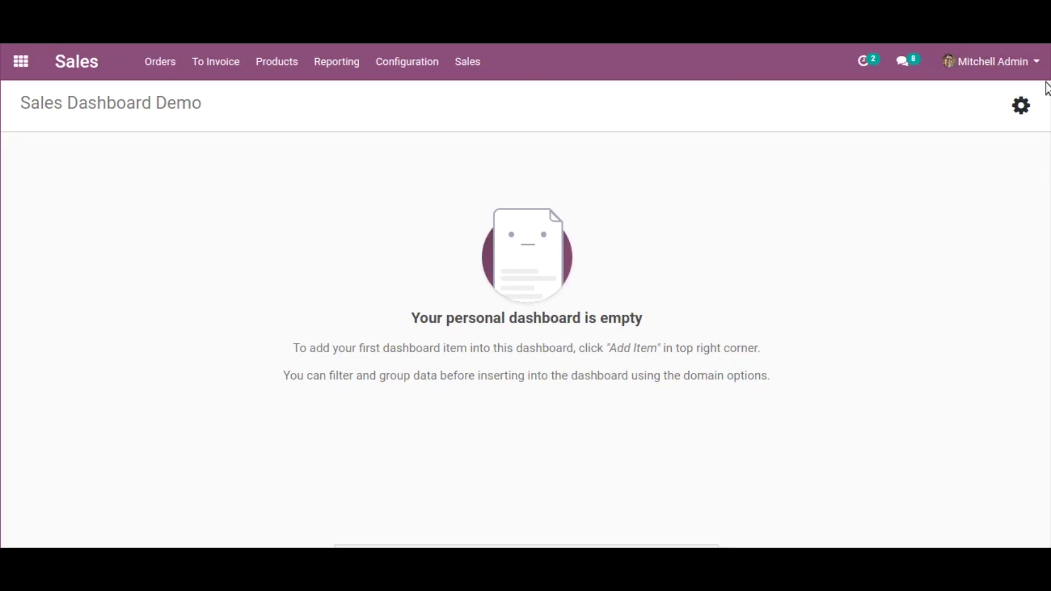
left_click(1023, 90)
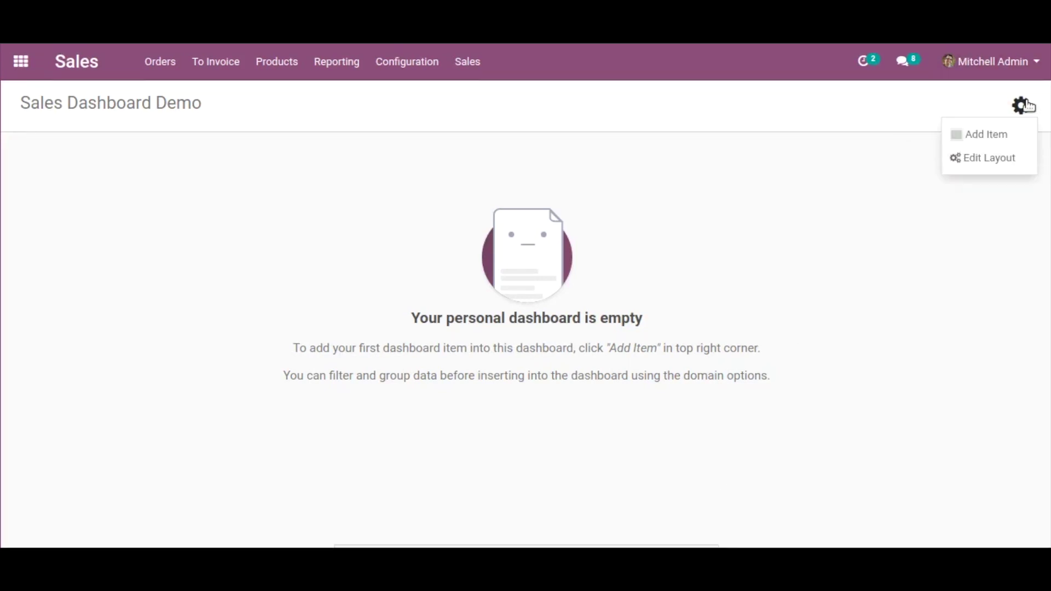
Add a new dashboard item on the Task model, previewing a tile of 28 records
left_click(1004, 129)
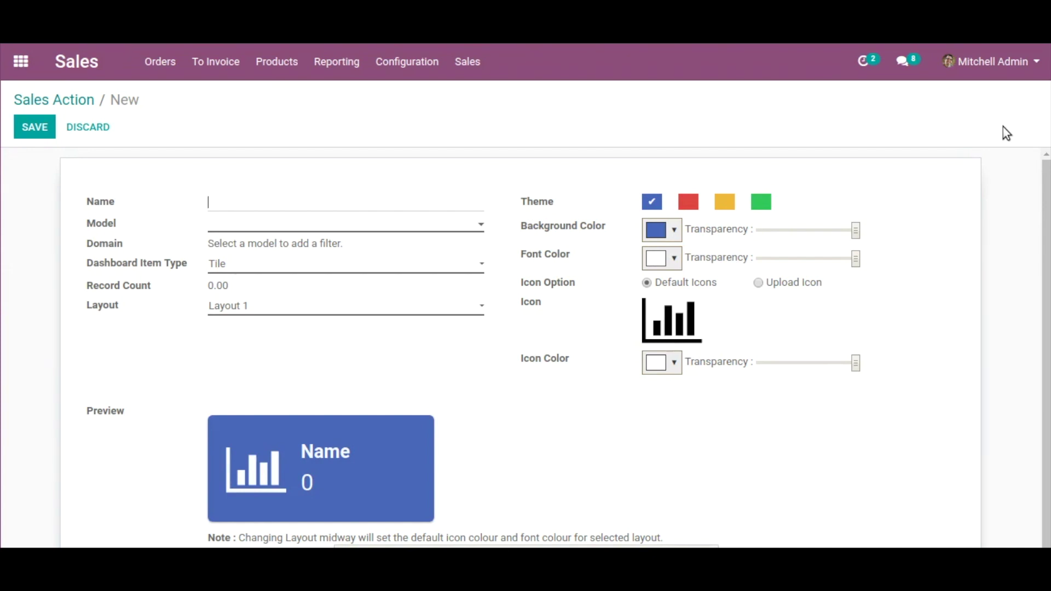
left_click(248, 229)
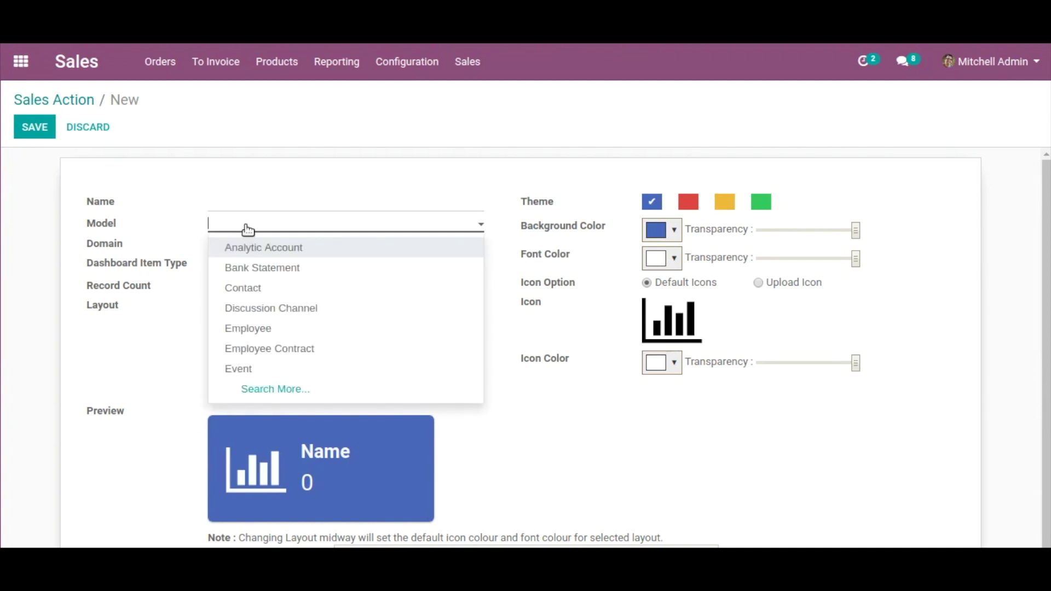
type("Tas")
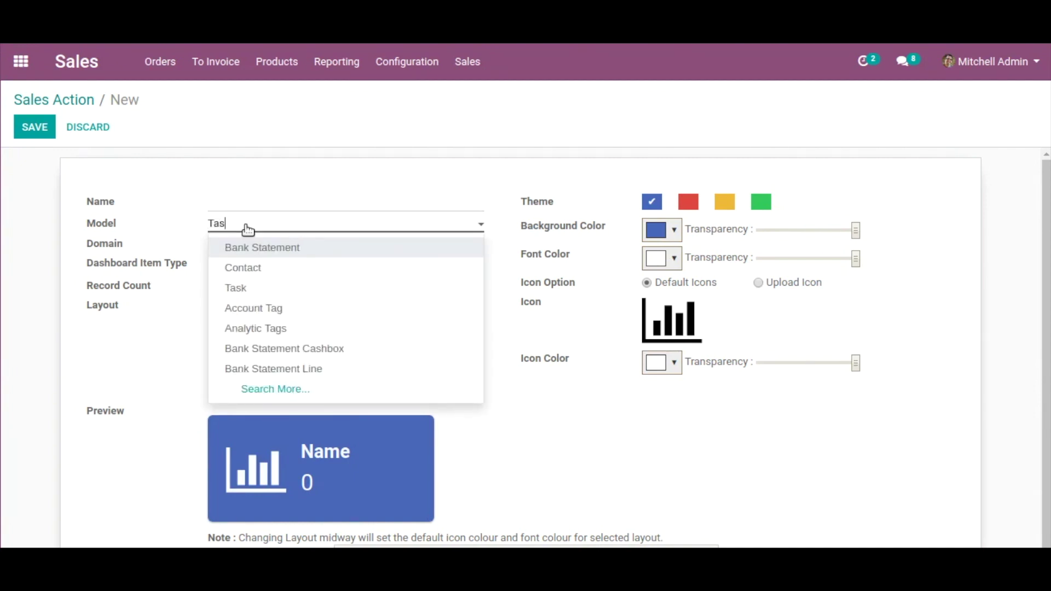
type("k")
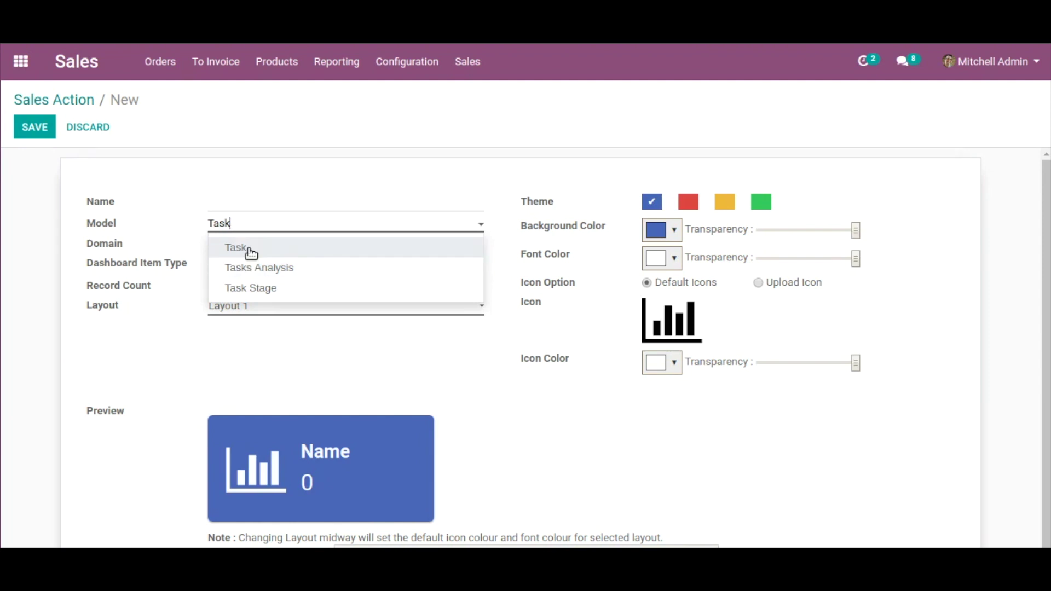
left_click(251, 253)
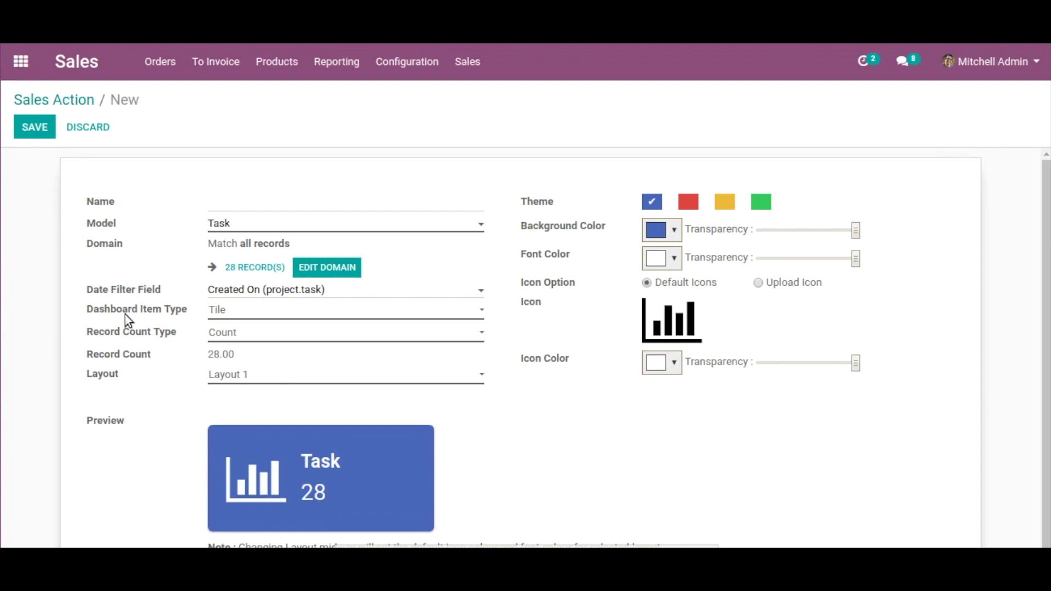
left_click(236, 312)
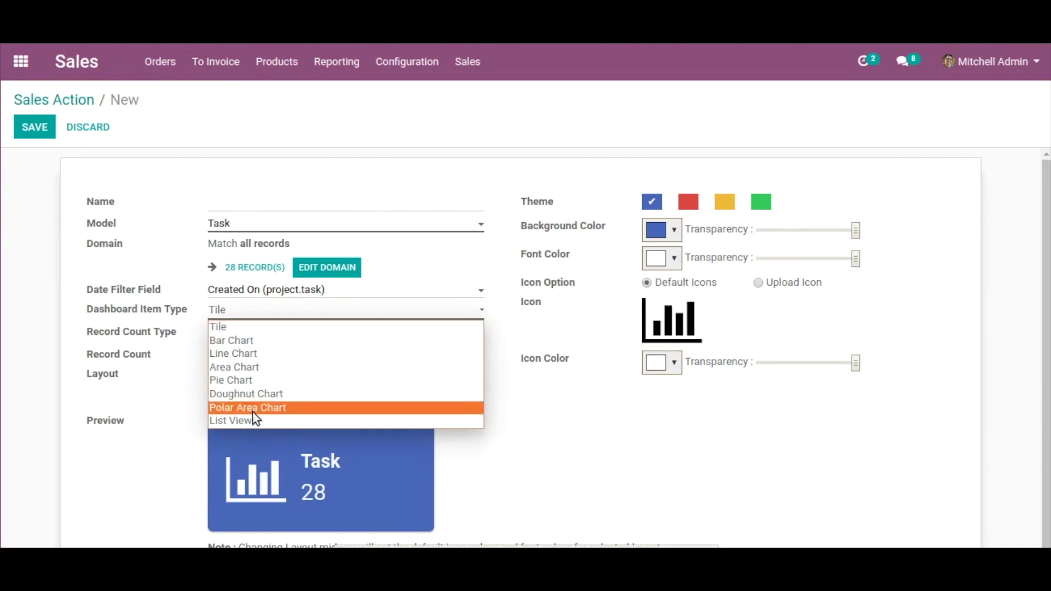
left_click(247, 326)
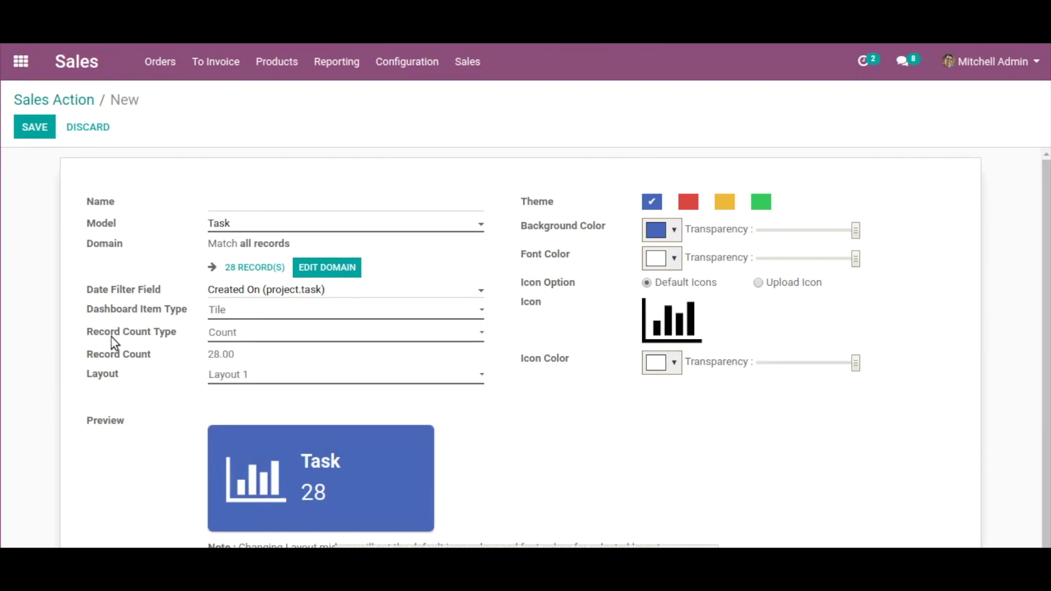
left_click(242, 335)
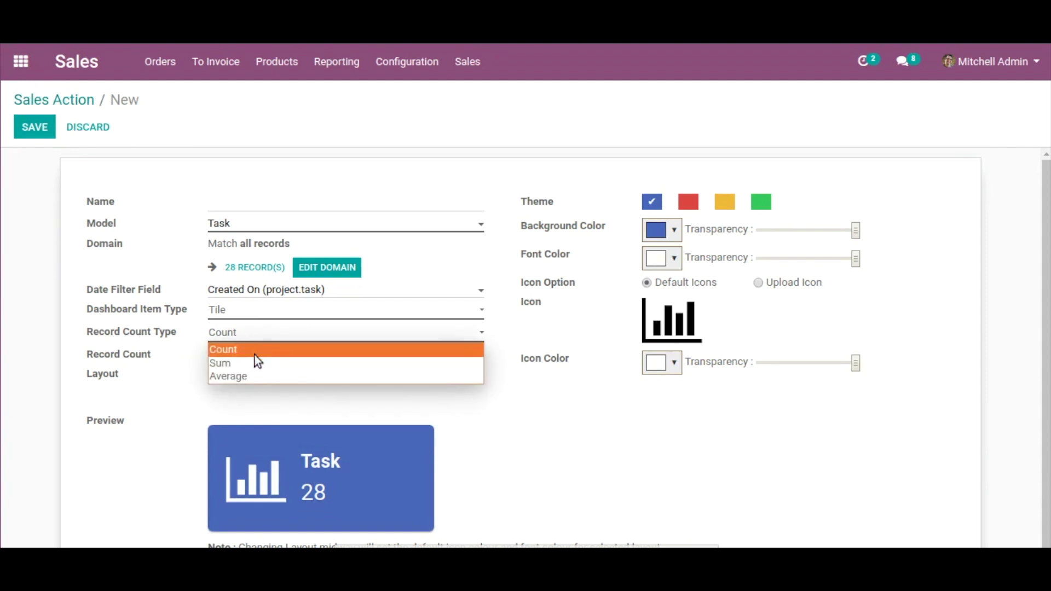
left_click(254, 348)
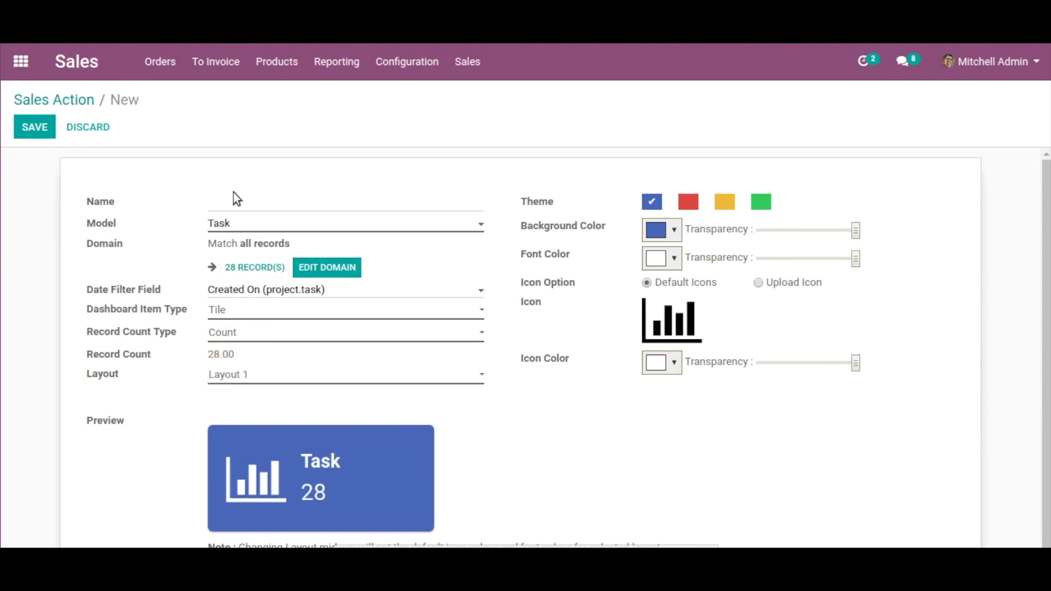
left_click(288, 337)
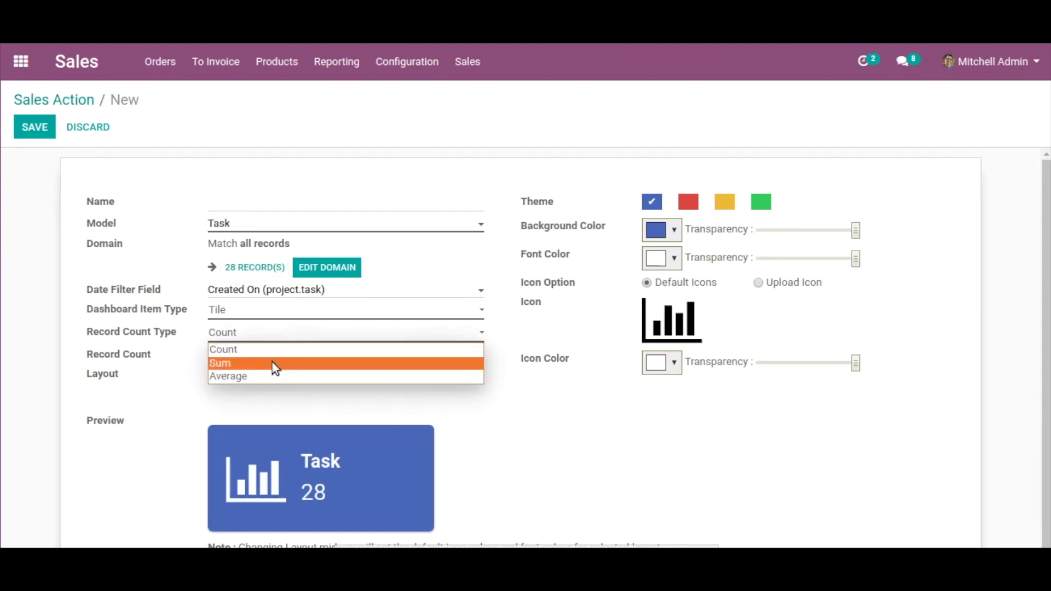
left_click(272, 363)
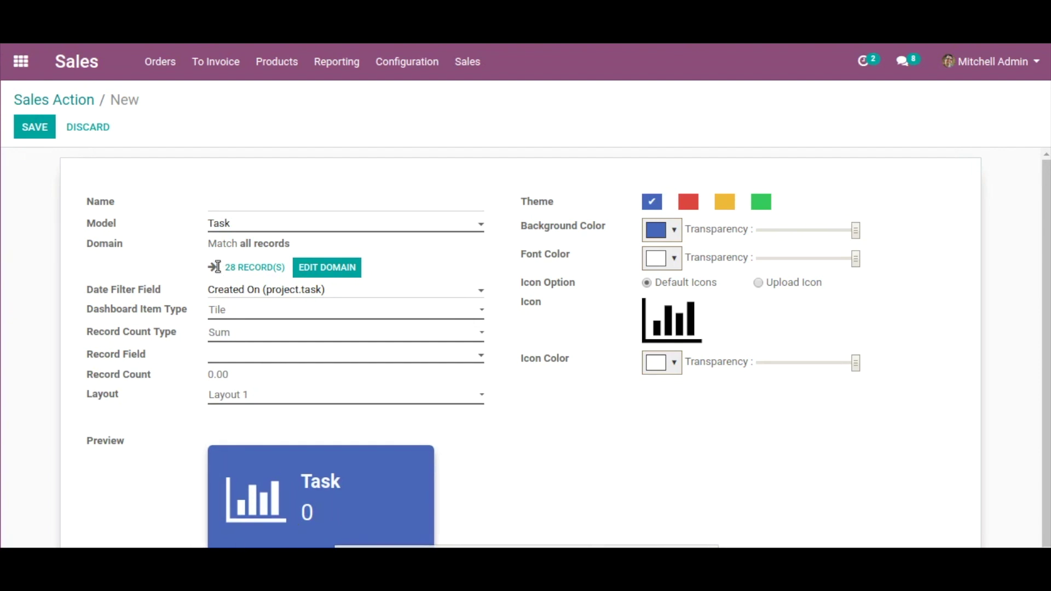
left_click(267, 331)
left_click(247, 376)
left_click(272, 331)
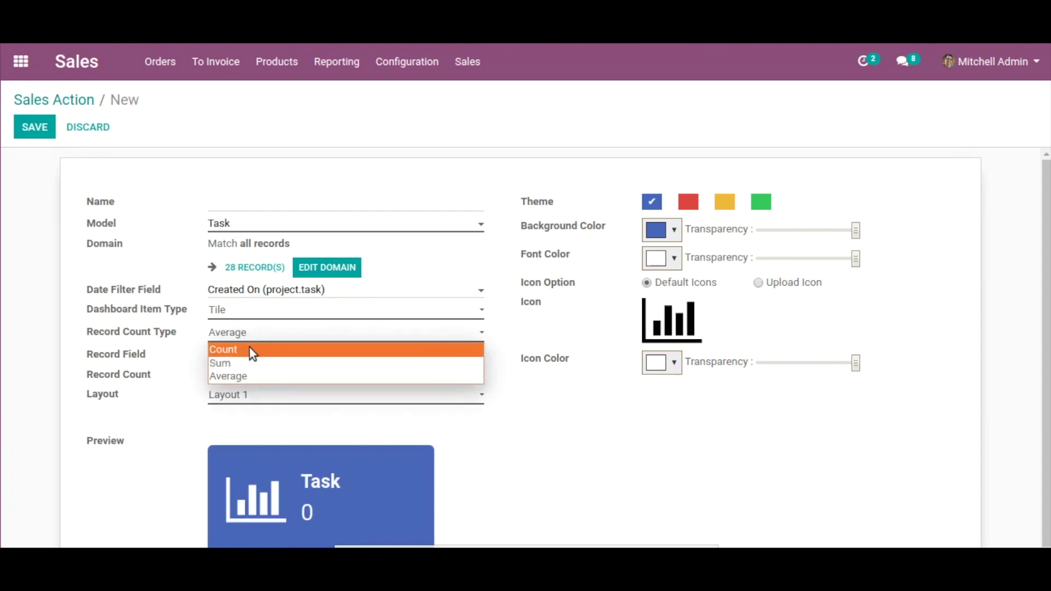
left_click(249, 346)
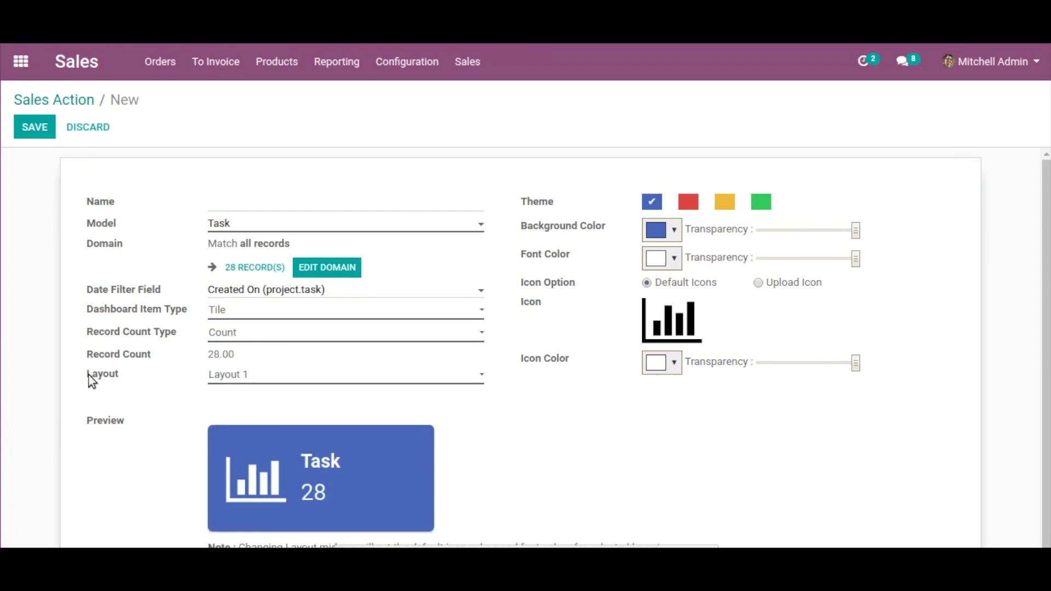
Restyle the Task tile with Layout 4, the green theme, and a slightly lighter background
left_click(257, 379)
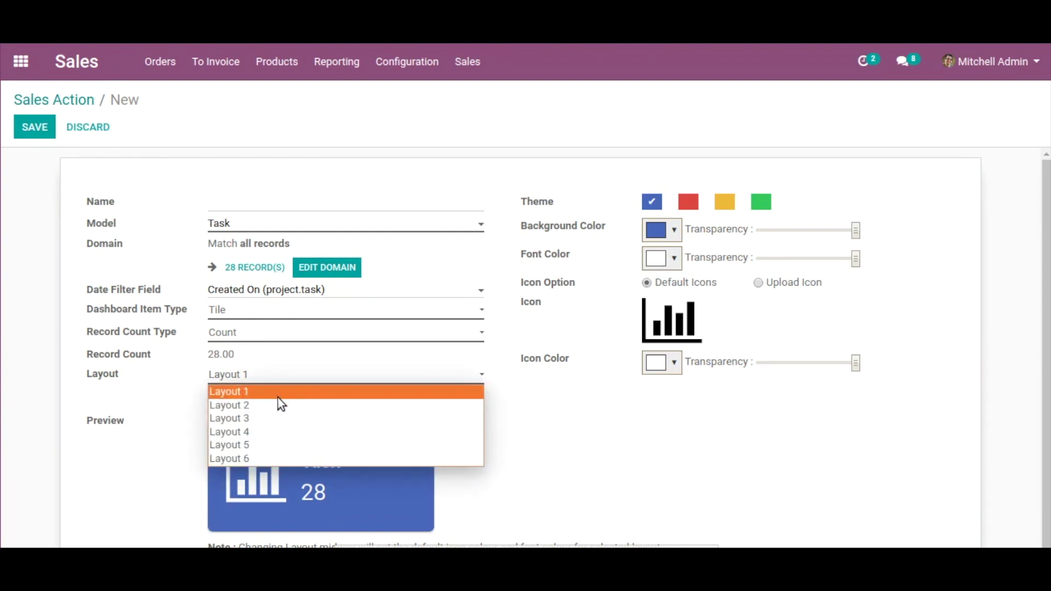
left_click(293, 432)
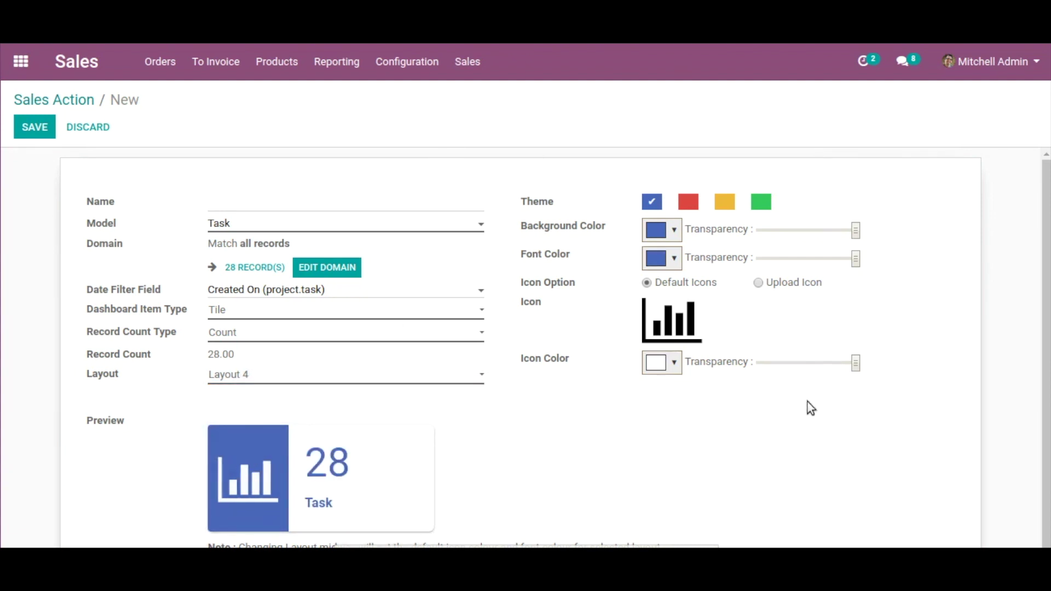
left_click(689, 203)
left_click(724, 204)
left_click(761, 204)
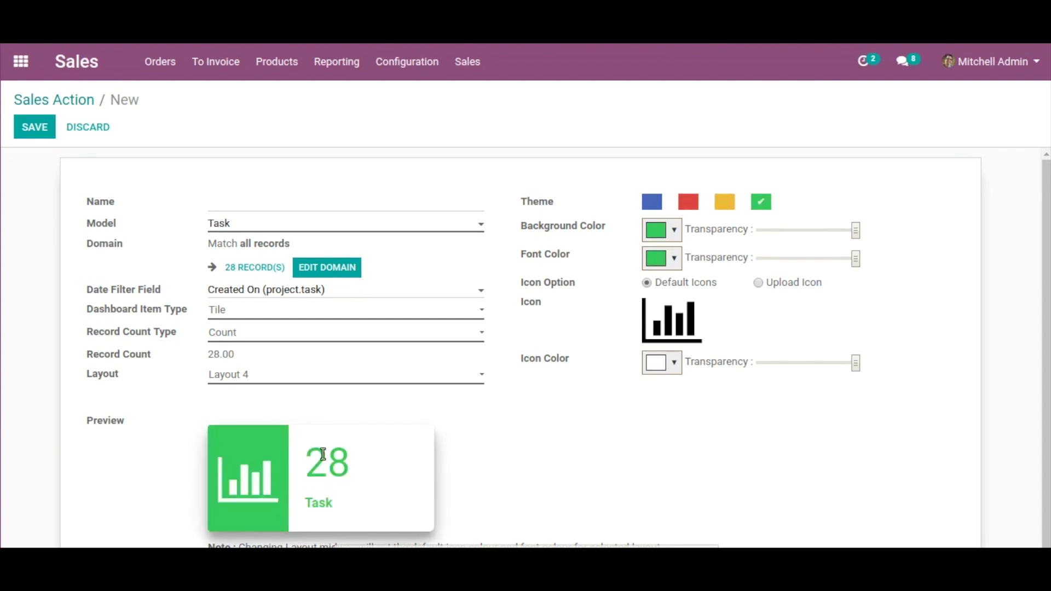
mouse_move(856, 235)
left_mouse_down()
mouse_move(819, 232)
mouse_move(845, 234)
left_mouse_up()
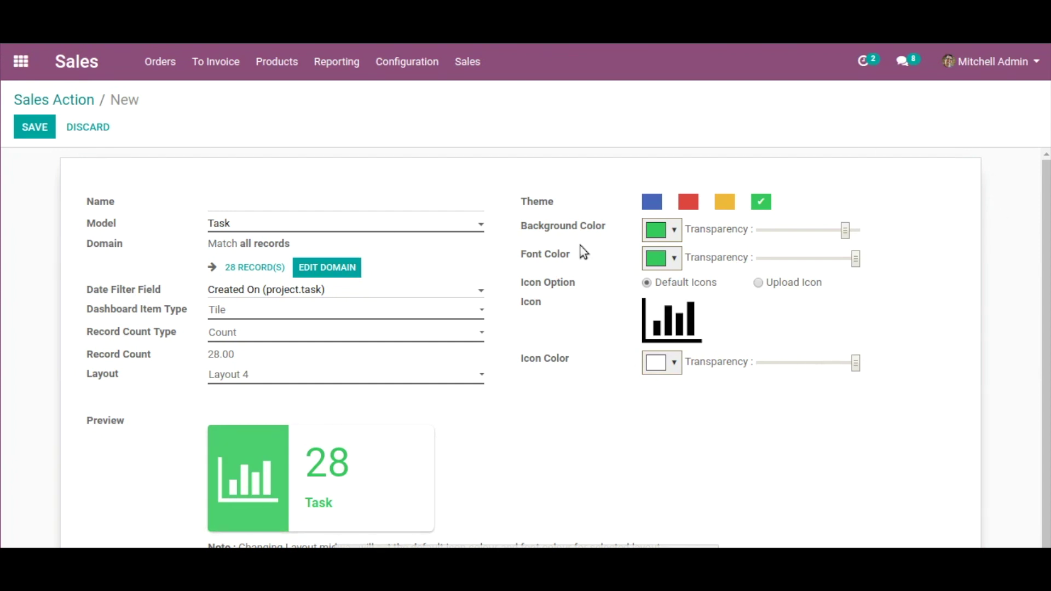
Save the Task tile, view it on the Sales dashboard, and reopen its settings for editing
left_click(38, 135)
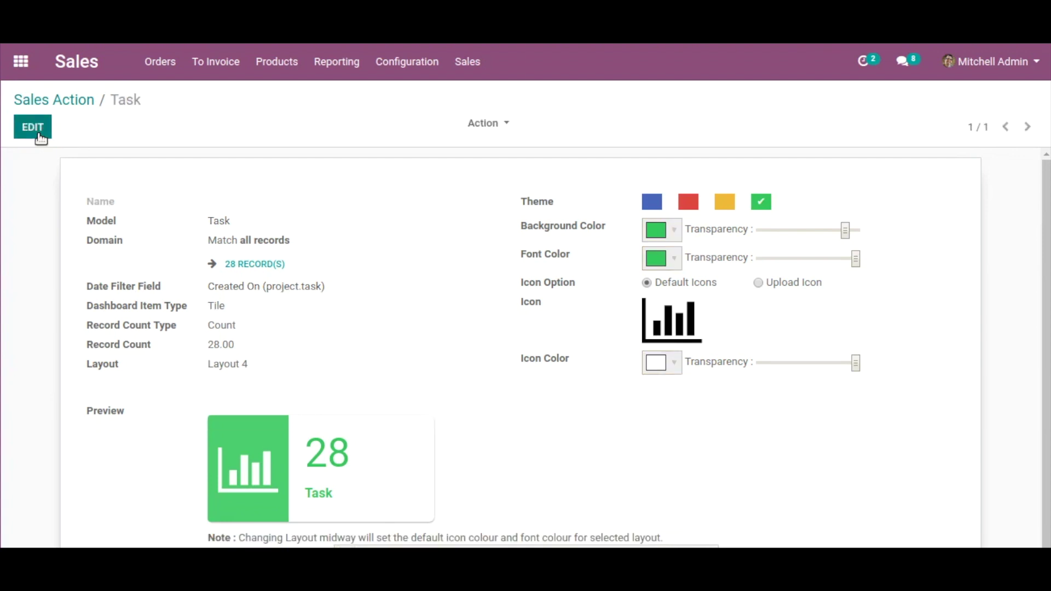
left_click(468, 63)
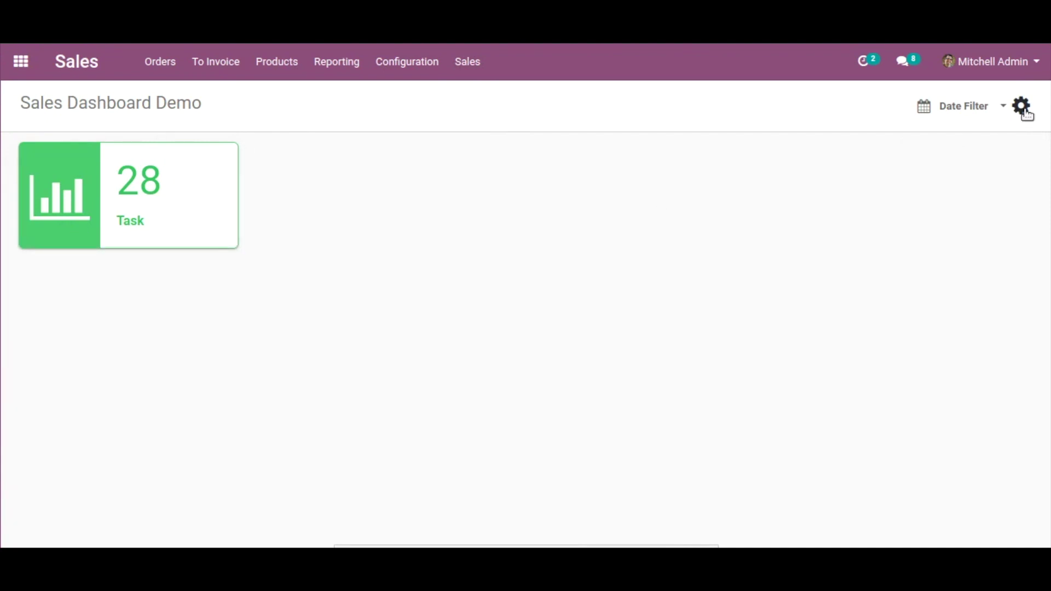
mouse_move(135, 214)
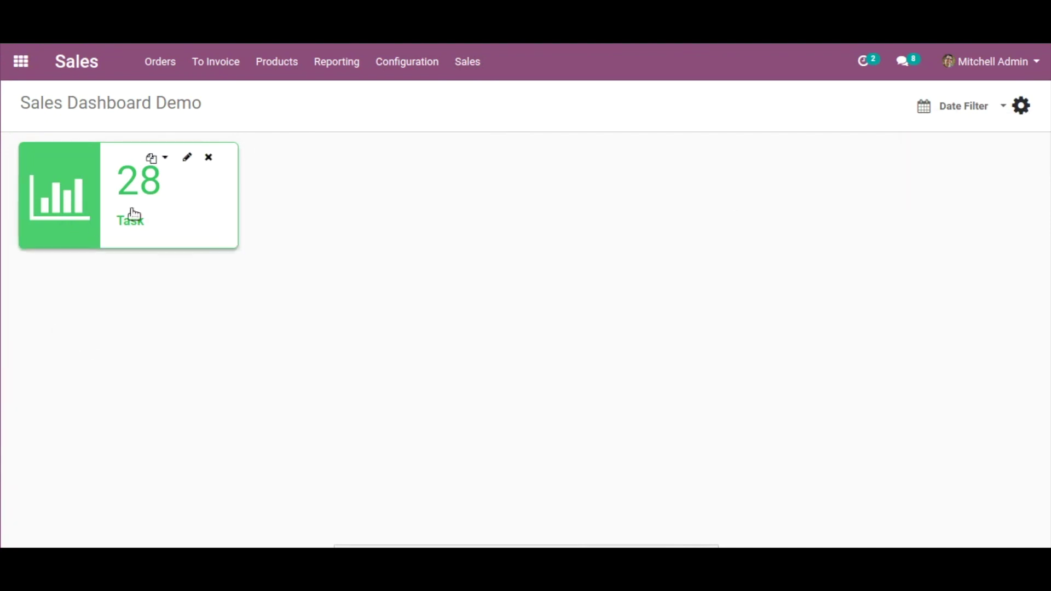
left_click(188, 160)
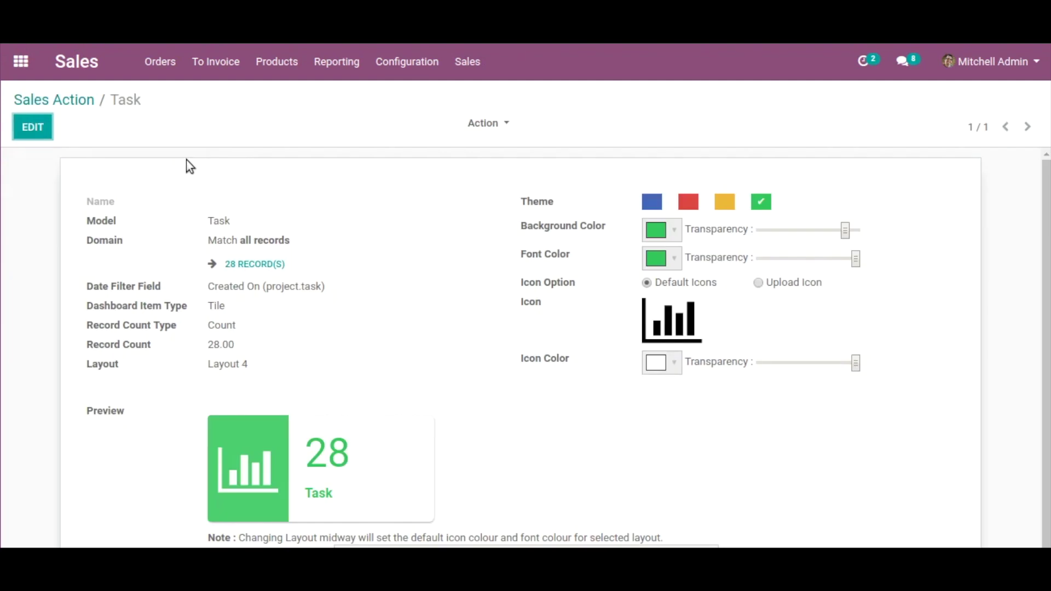
left_click(23, 129)
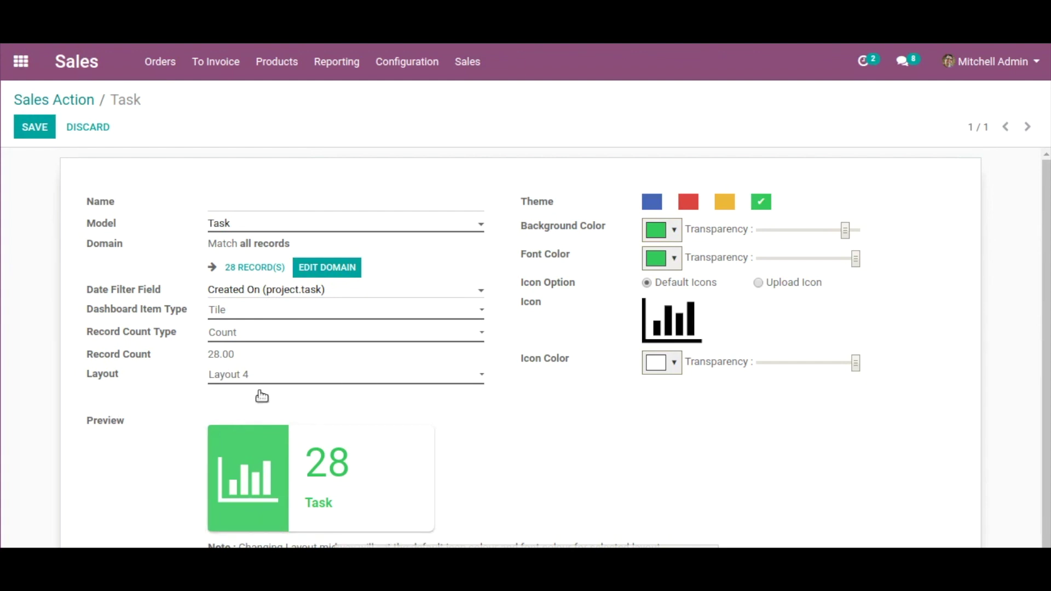
Change the Task item's type from Tile to Bar Chart
left_click(300, 313)
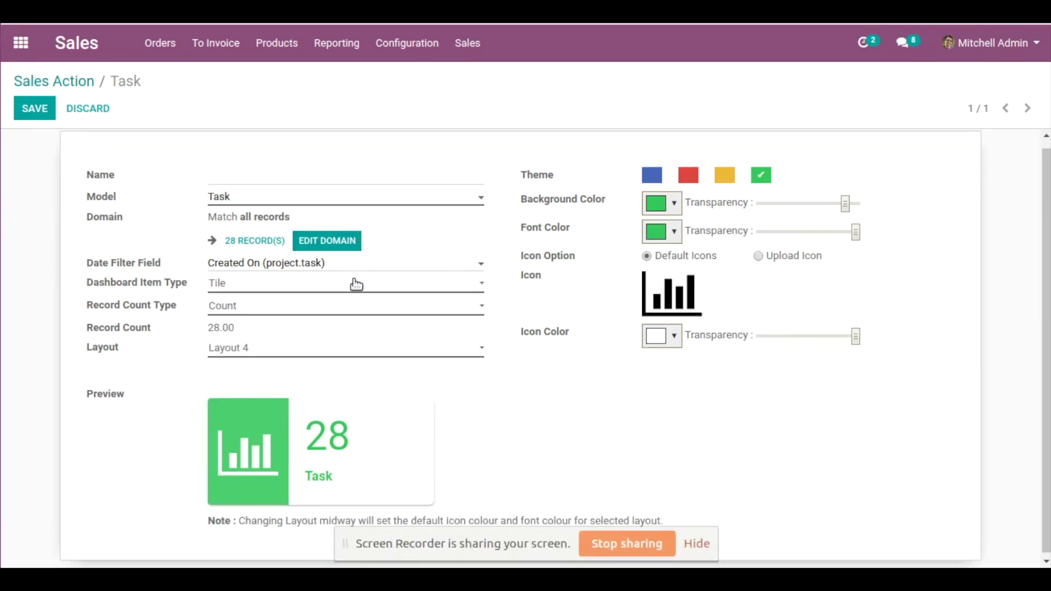
left_click(356, 284)
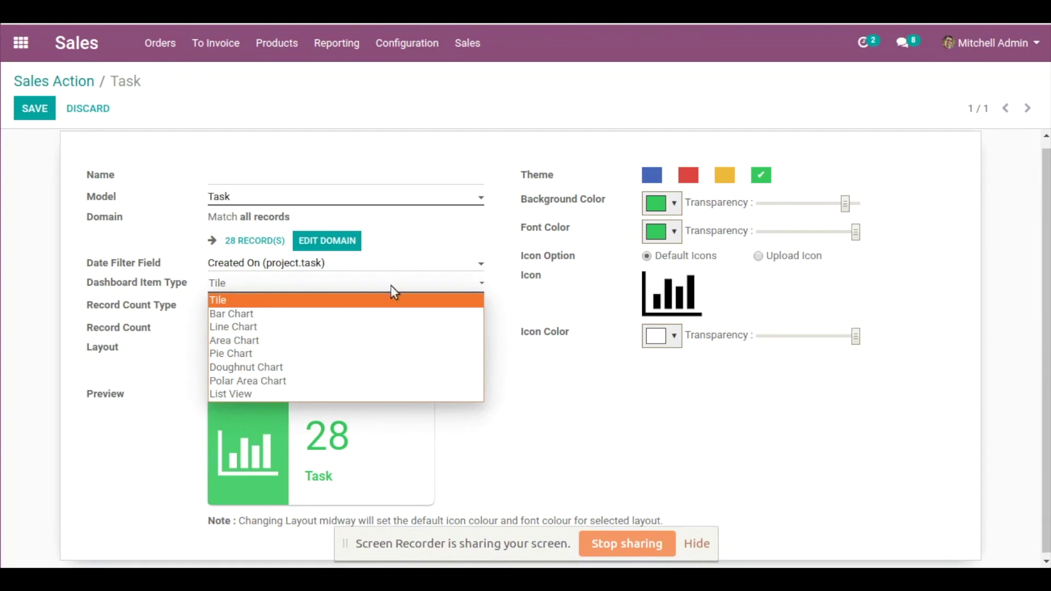
left_click(239, 315)
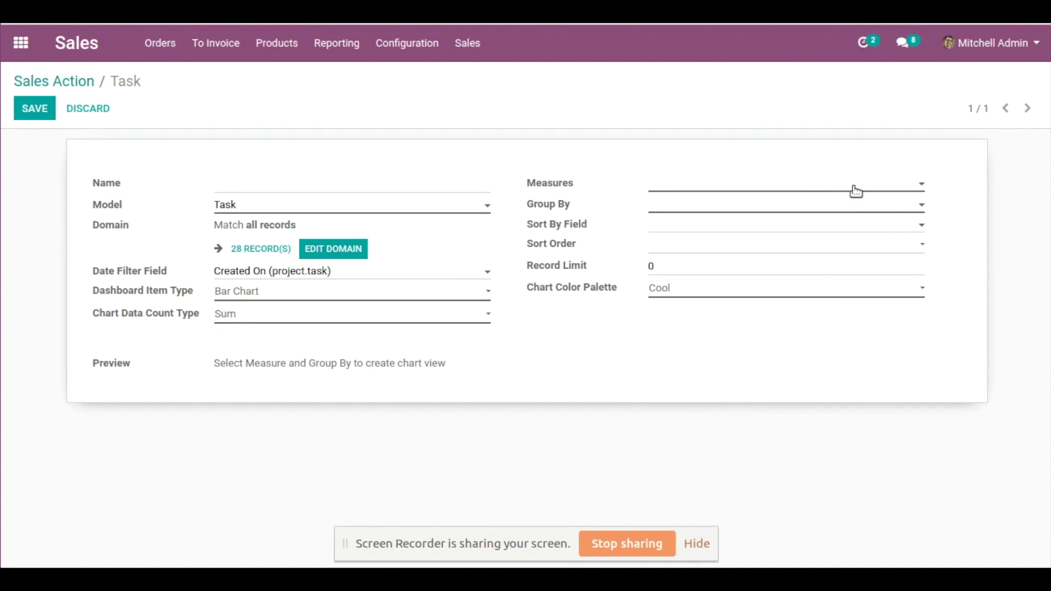
Add Hours Spent, Progress and Planned Hours as the chart's measures
left_click(660, 185)
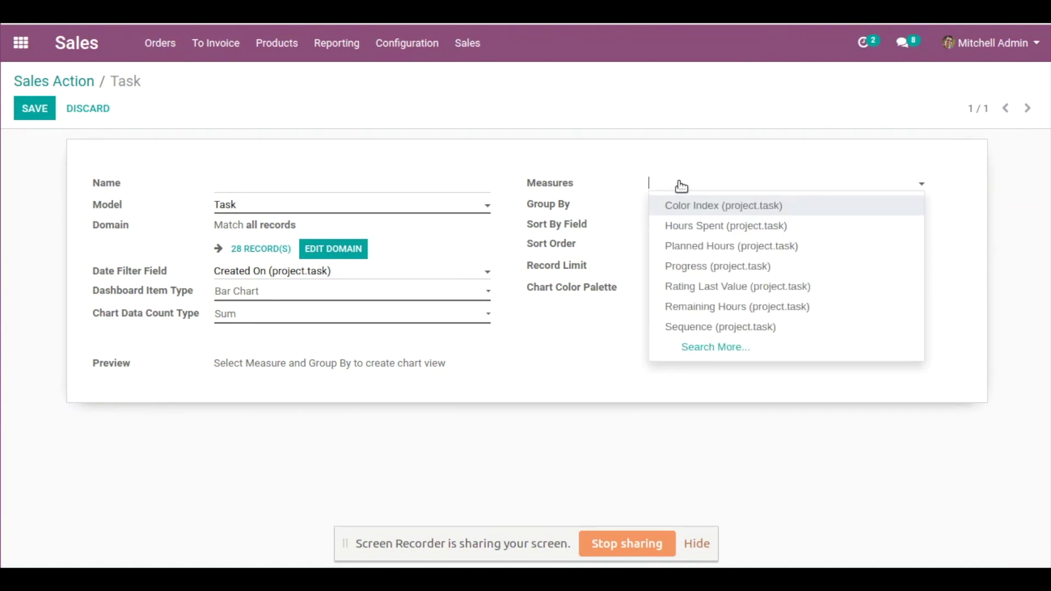
type("Hours")
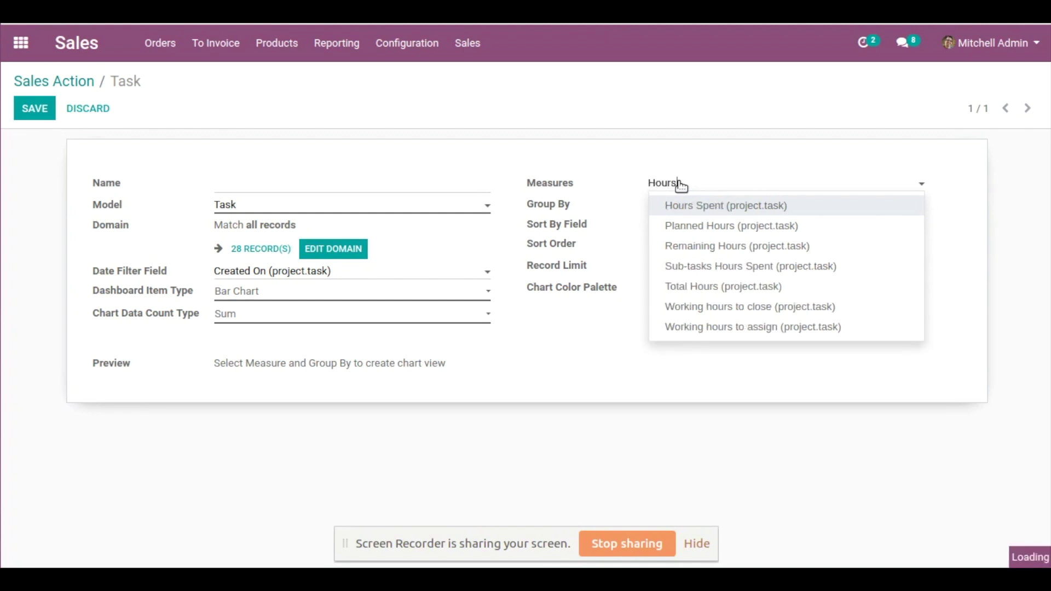
left_click(674, 206)
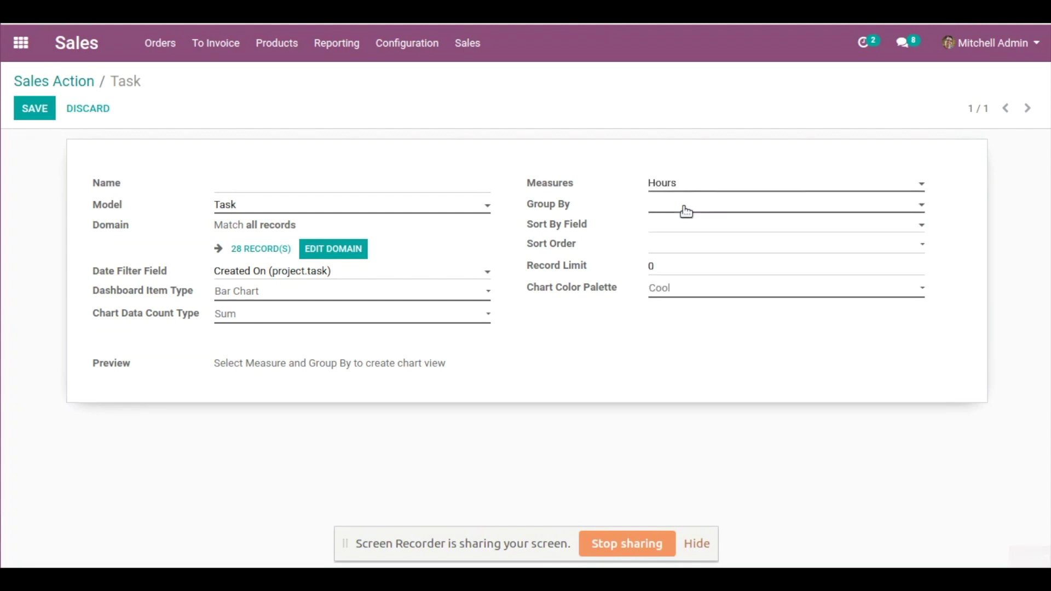
type("progre")
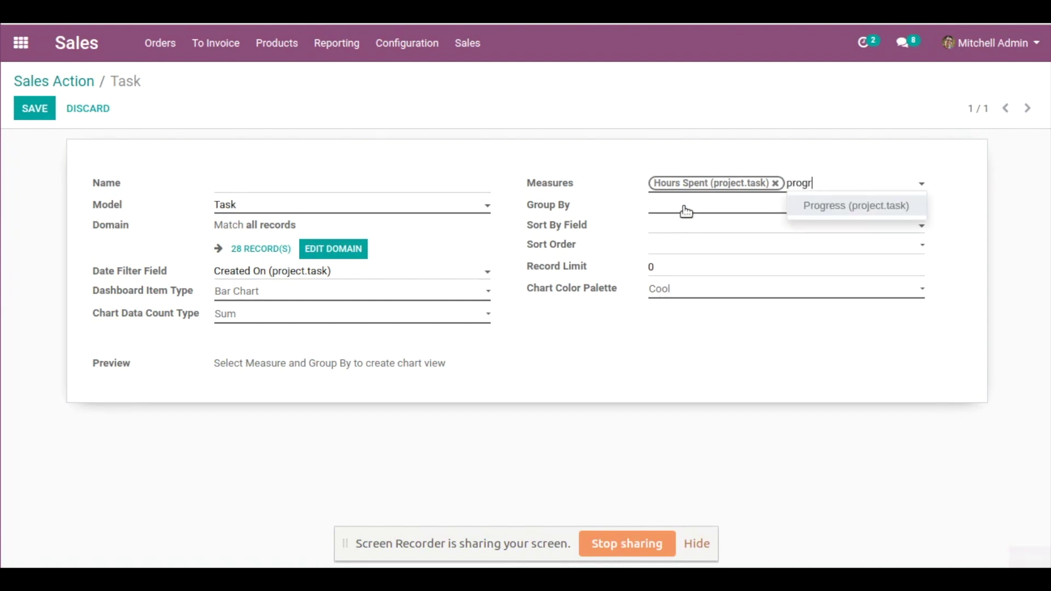
left_click(856, 210)
type("planned ho")
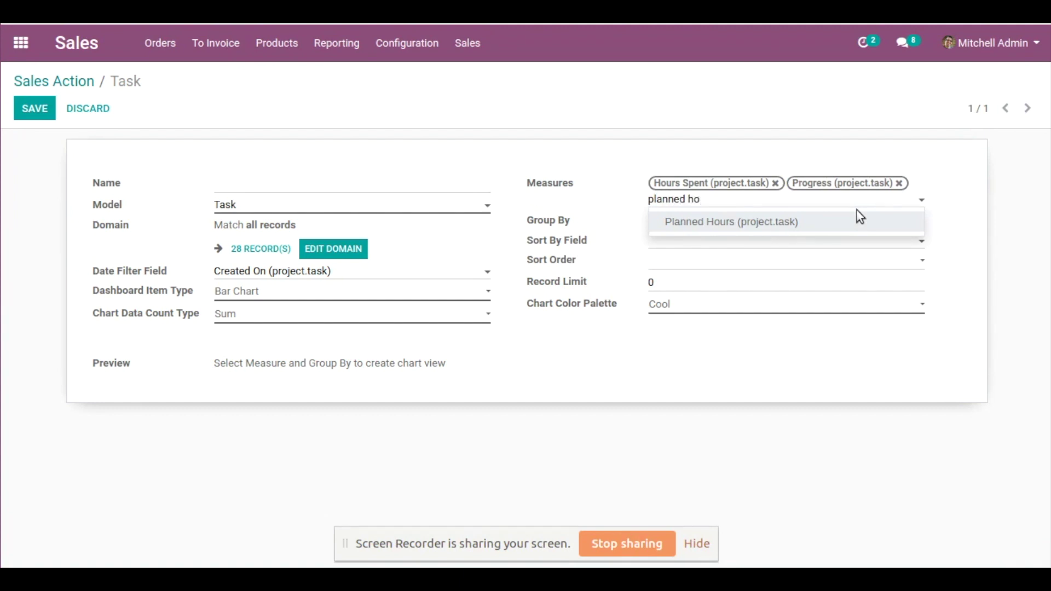
left_click(841, 224)
Group the Task bar chart by Customer
left_click(686, 226)
type("Cu")
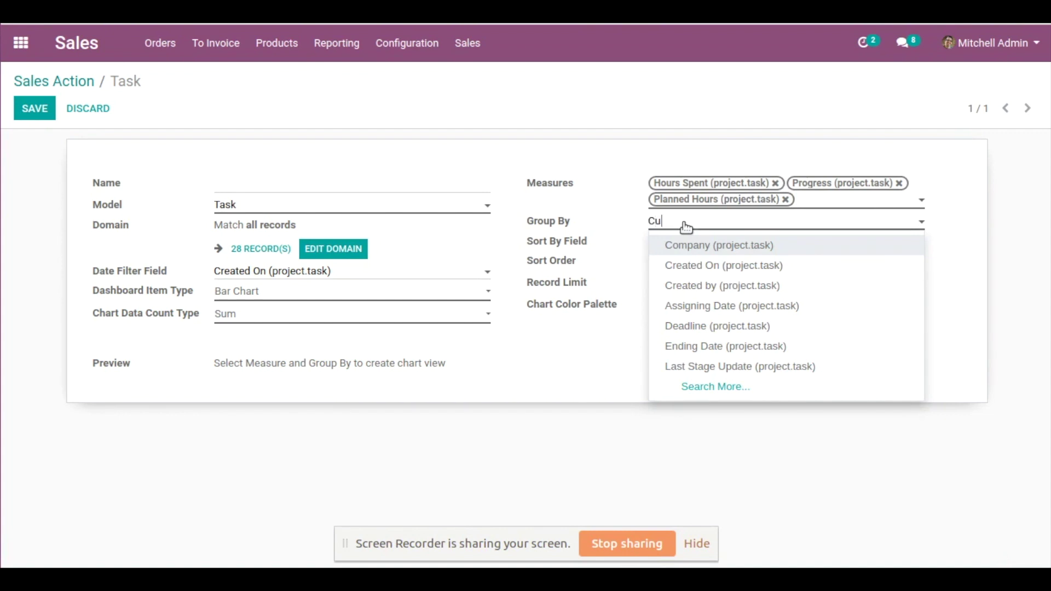
type("st")
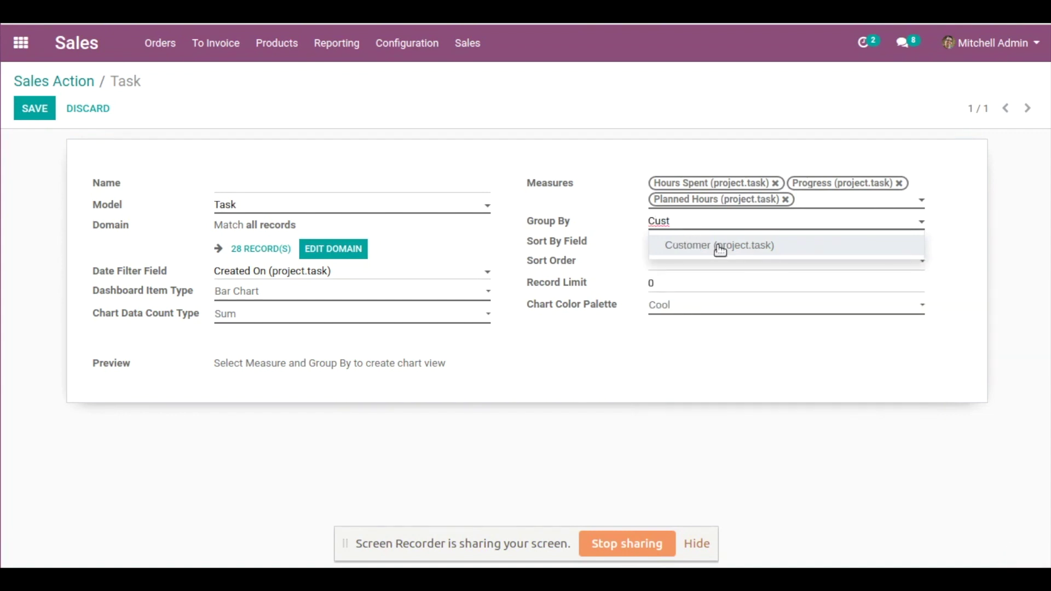
left_click(721, 251)
scroll(563, 176, "down", 1)
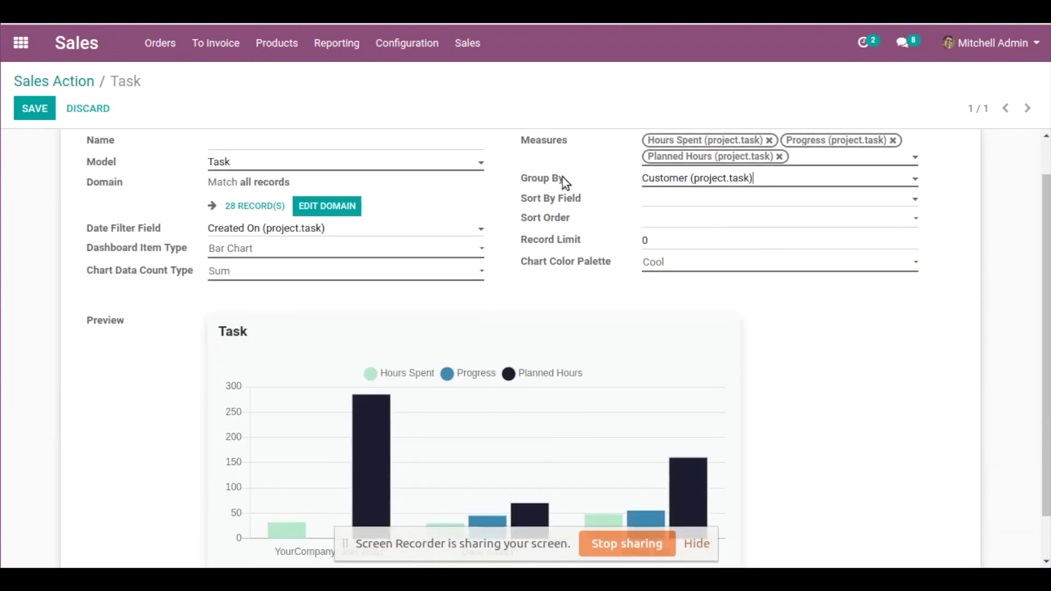
Review the three-customer chart preview, then bring up the Sort By Field choices
scroll(570, 181, "down", 1)
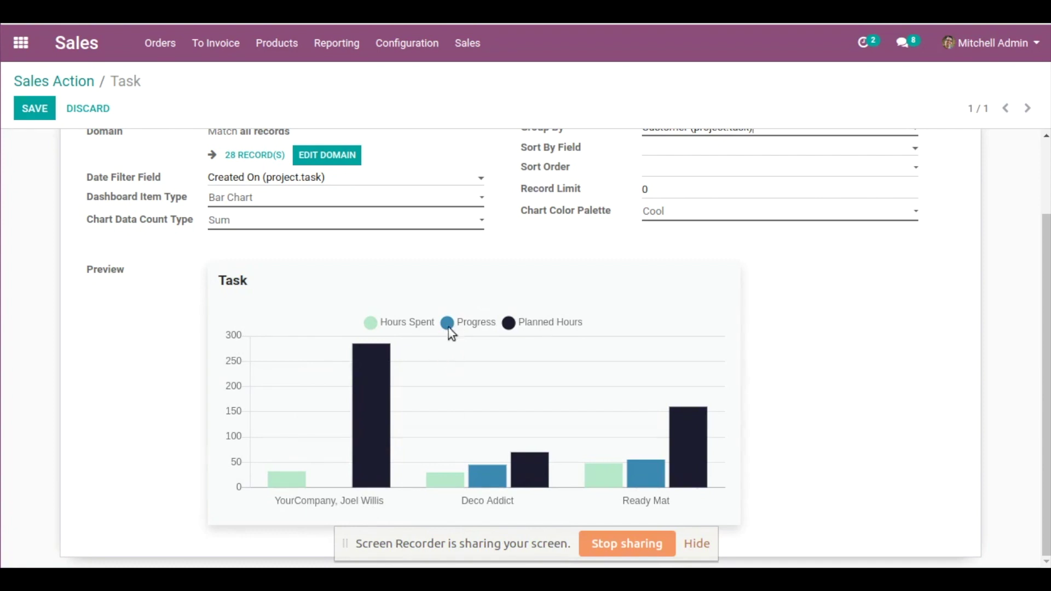
mouse_move(505, 462)
scroll(371, 471, "up", 3)
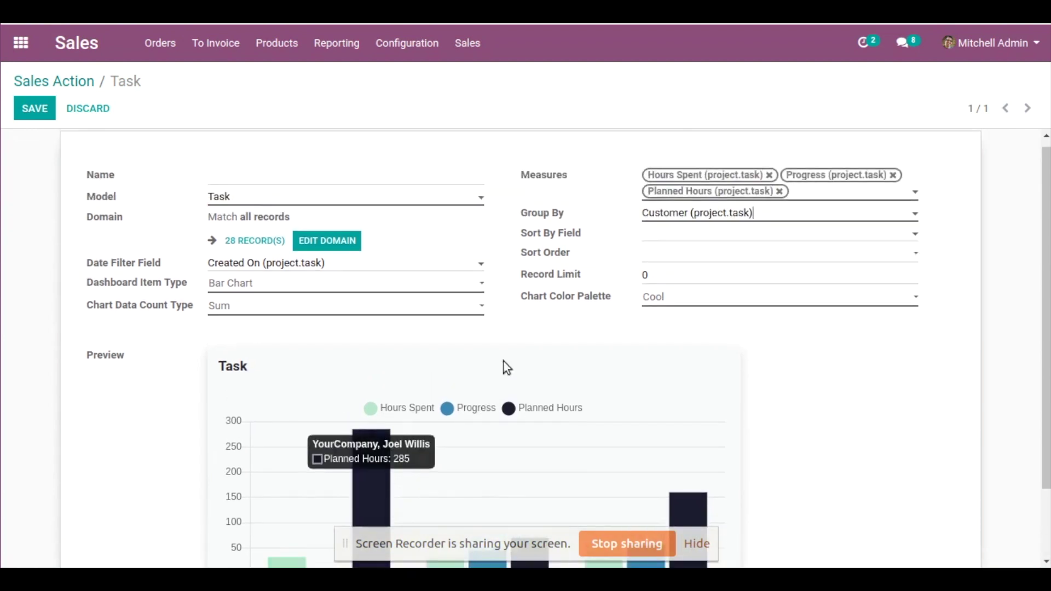
left_click(681, 242)
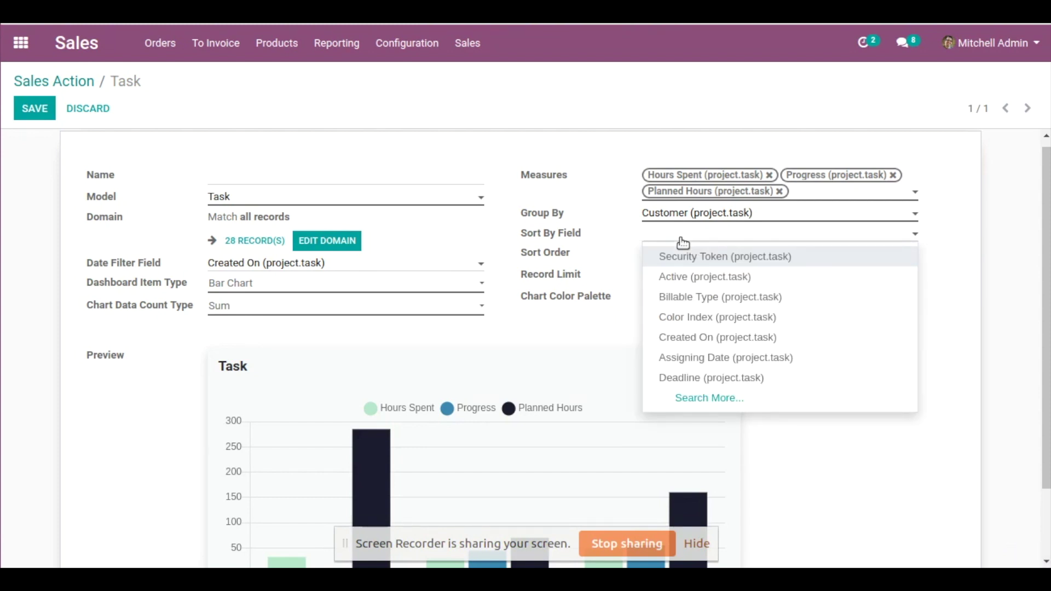
Sort the Task chart by Created On in Ascending order
left_click(709, 338)
scroll(711, 336, "down", 2)
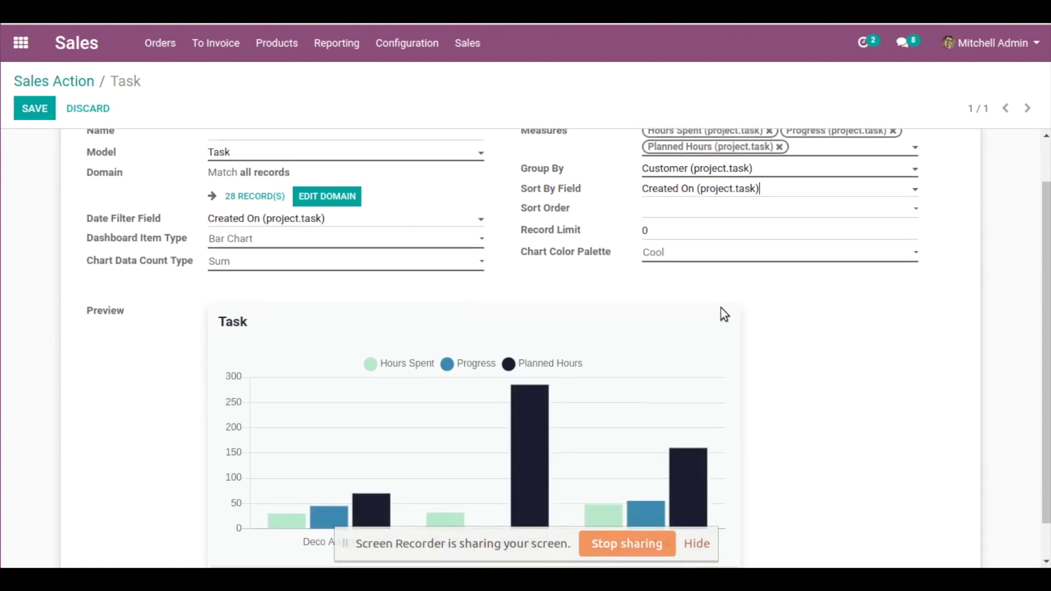
scroll(724, 307, "up", 1)
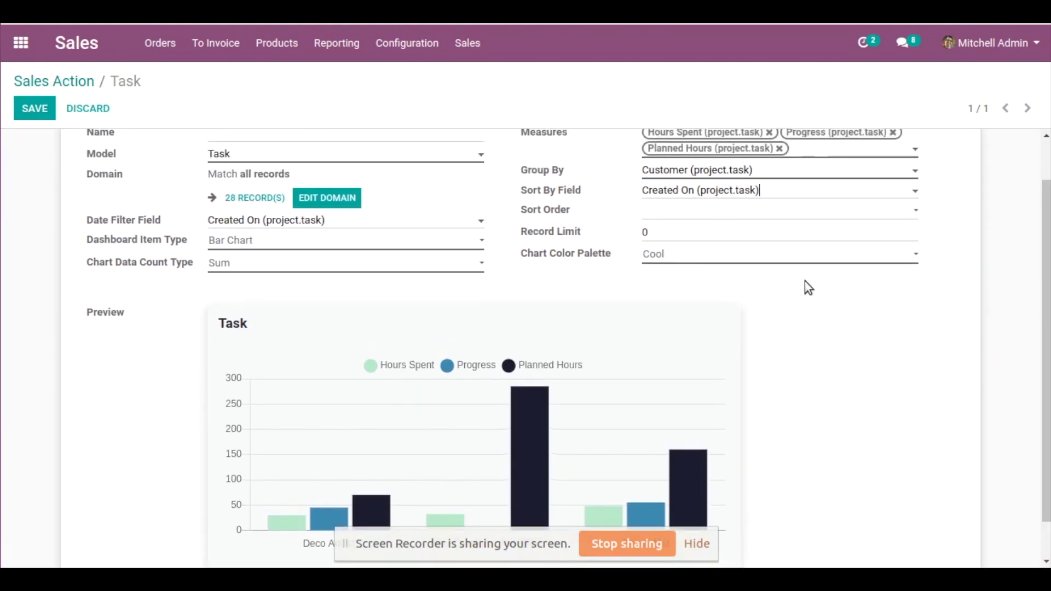
left_click(712, 210)
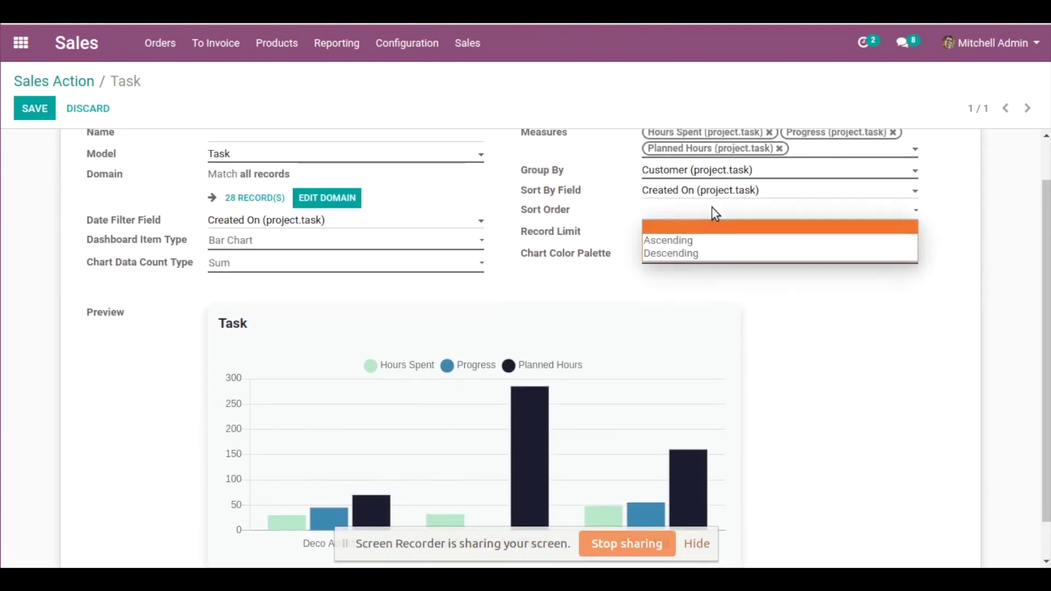
left_click(708, 245)
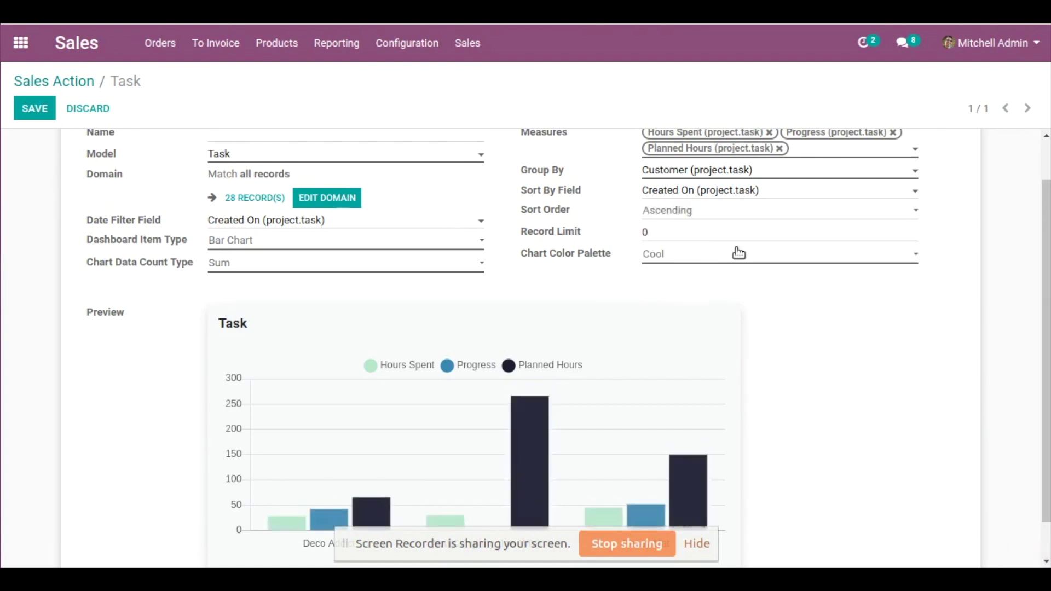
scroll(780, 255, "down", 1)
scroll(705, 228, "up", 1)
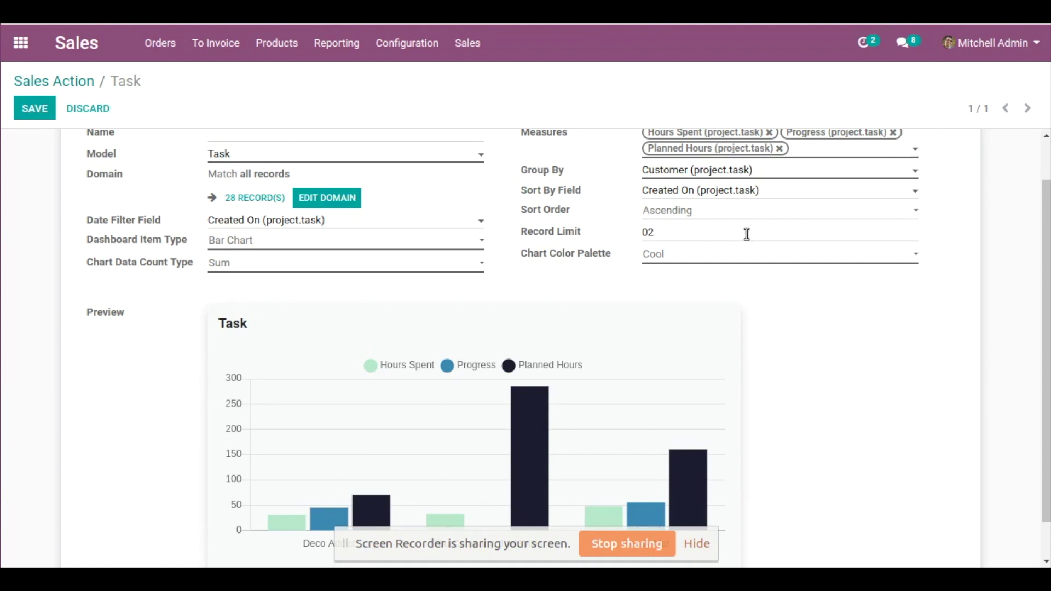
Apply Record Limit 2 so the preview shows only Deco Addict
left_click(650, 274)
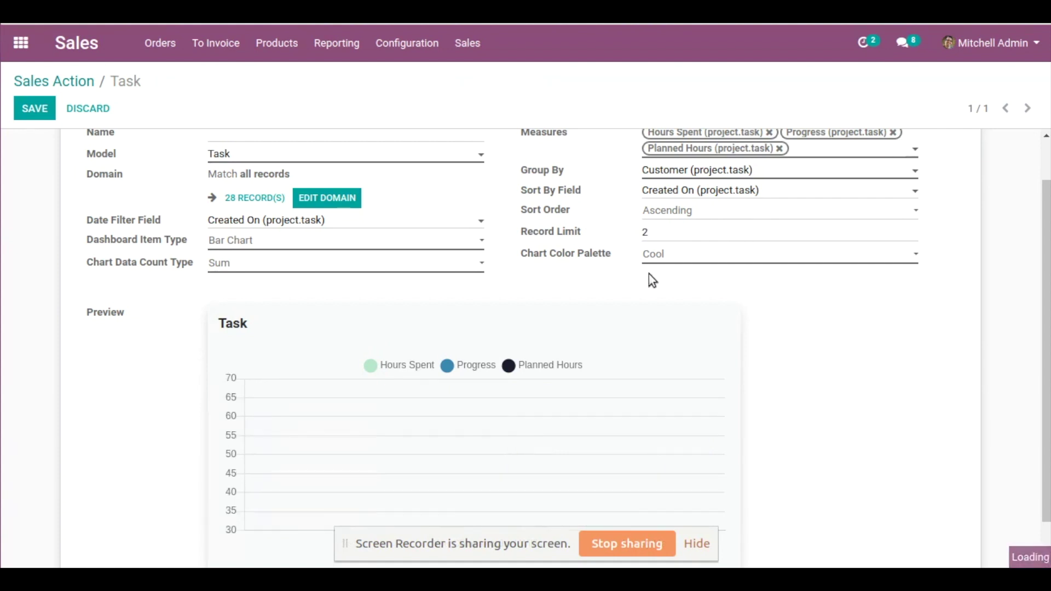
scroll(625, 491, "down", 1)
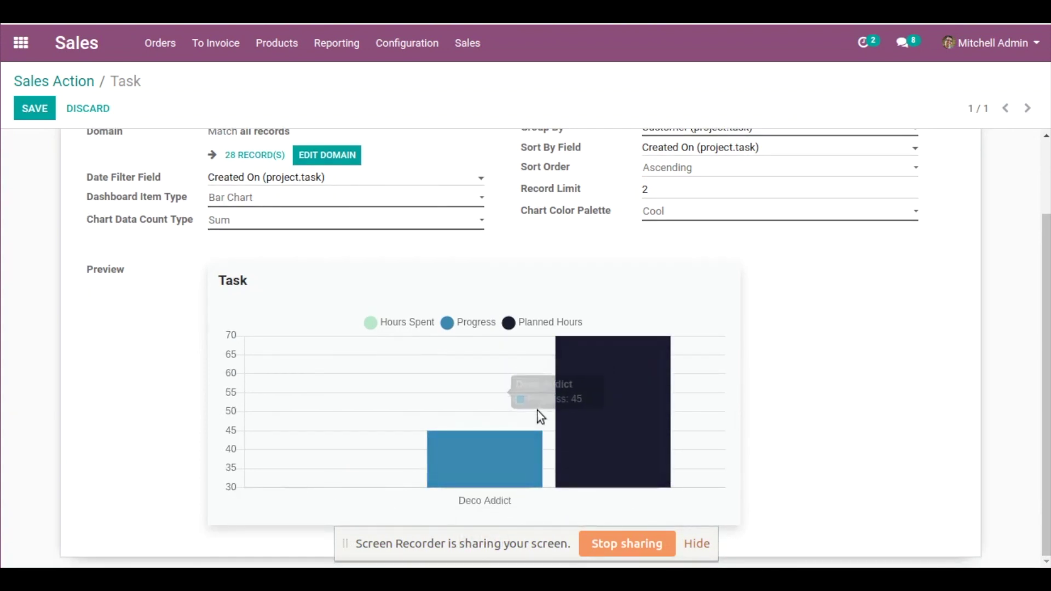
scroll(746, 352, "up", 2)
scroll(570, 345, "down", 2)
scroll(802, 307, "up", 2)
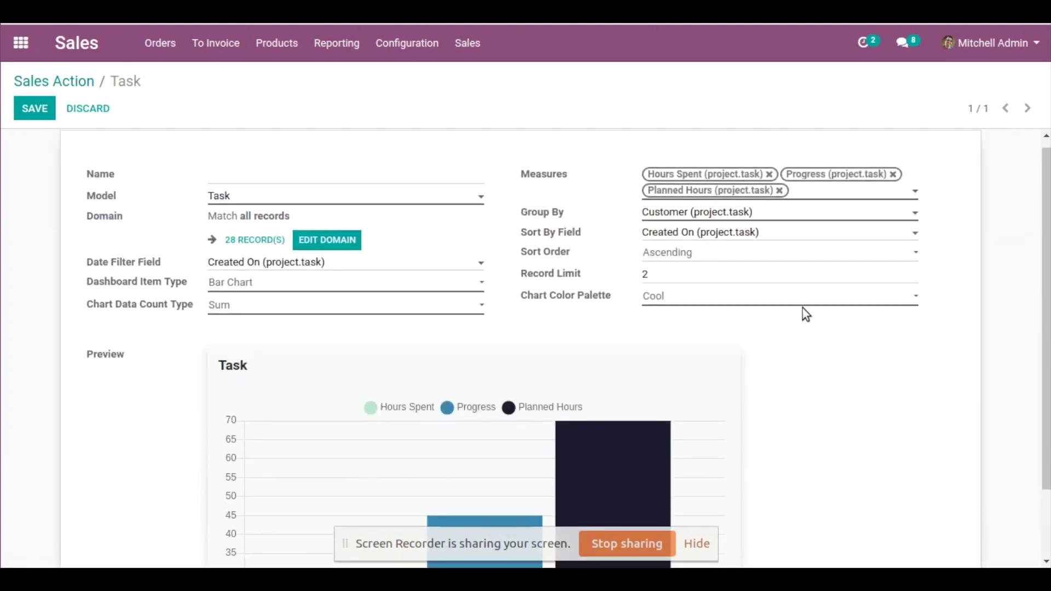
scroll(596, 298, "down", 1)
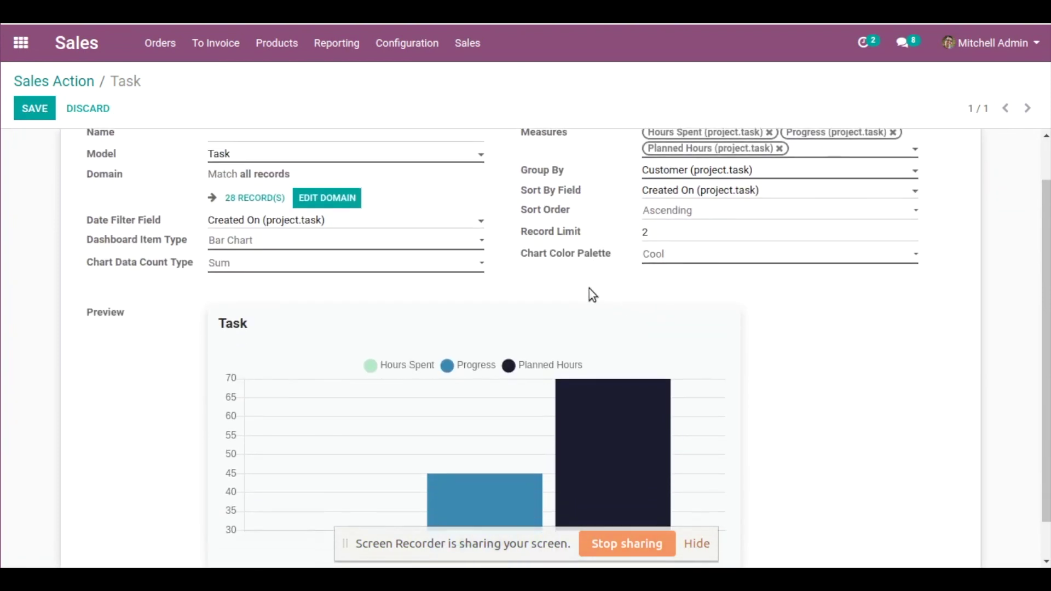
scroll(704, 280, "down", 1)
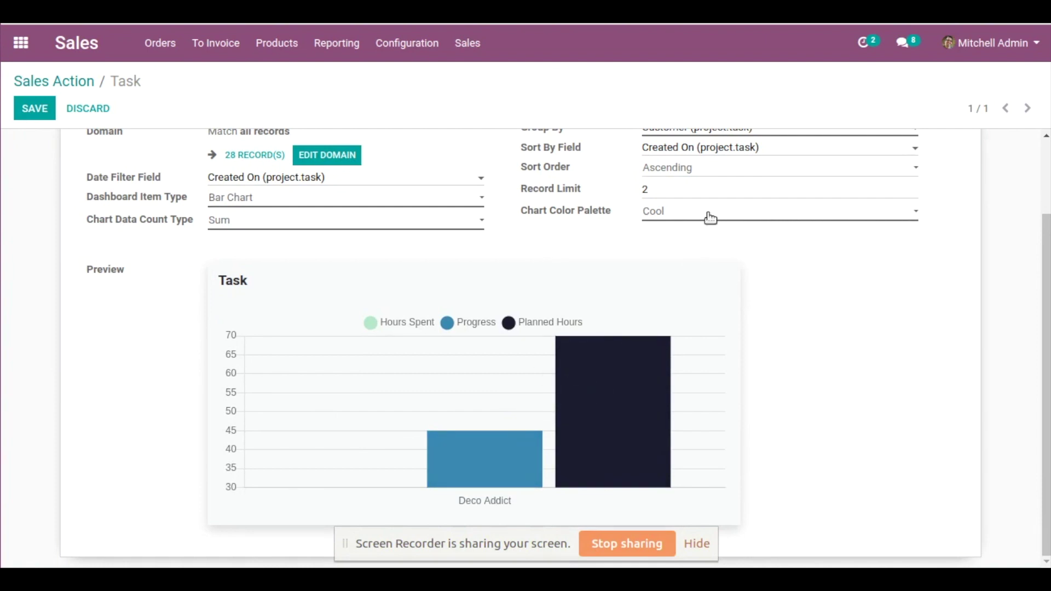
Try the Default and Warm chart palettes on the Task chart, settling on Neon
left_click(710, 218)
left_click(680, 230)
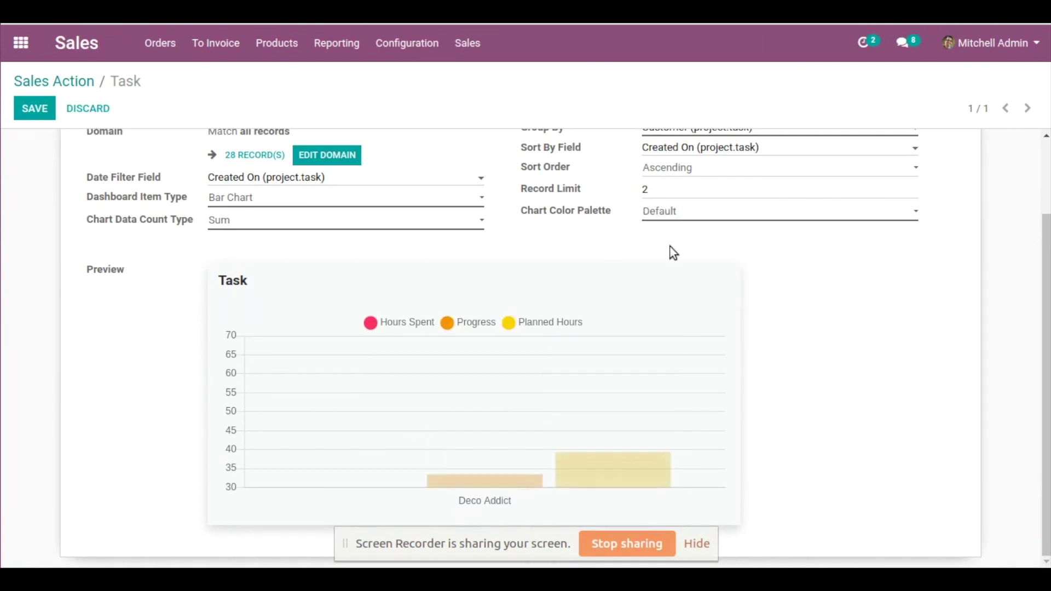
left_click(772, 216)
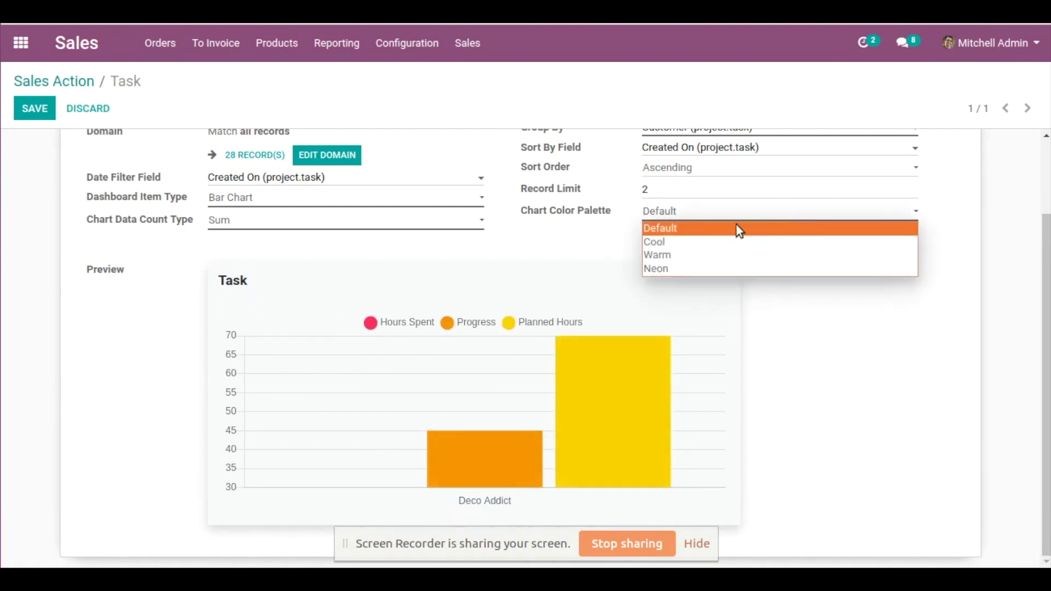
left_click(683, 256)
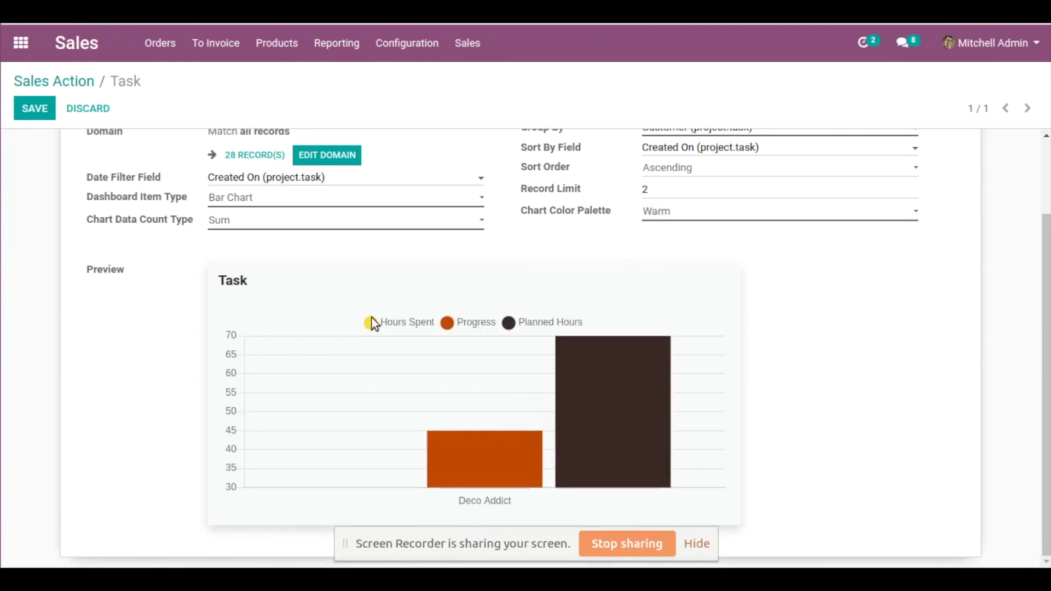
left_click(781, 210)
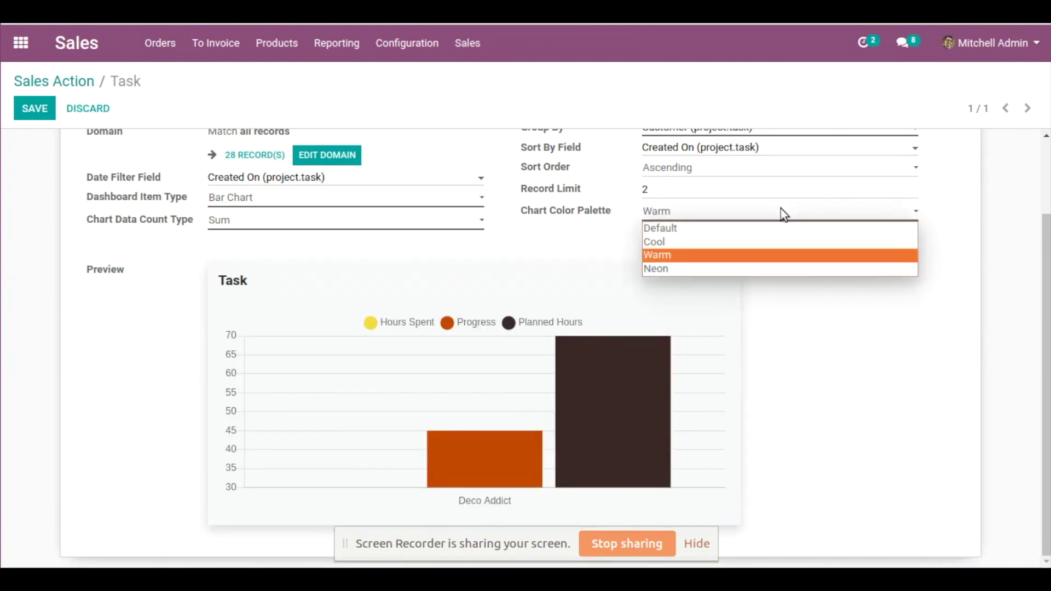
left_click(659, 271)
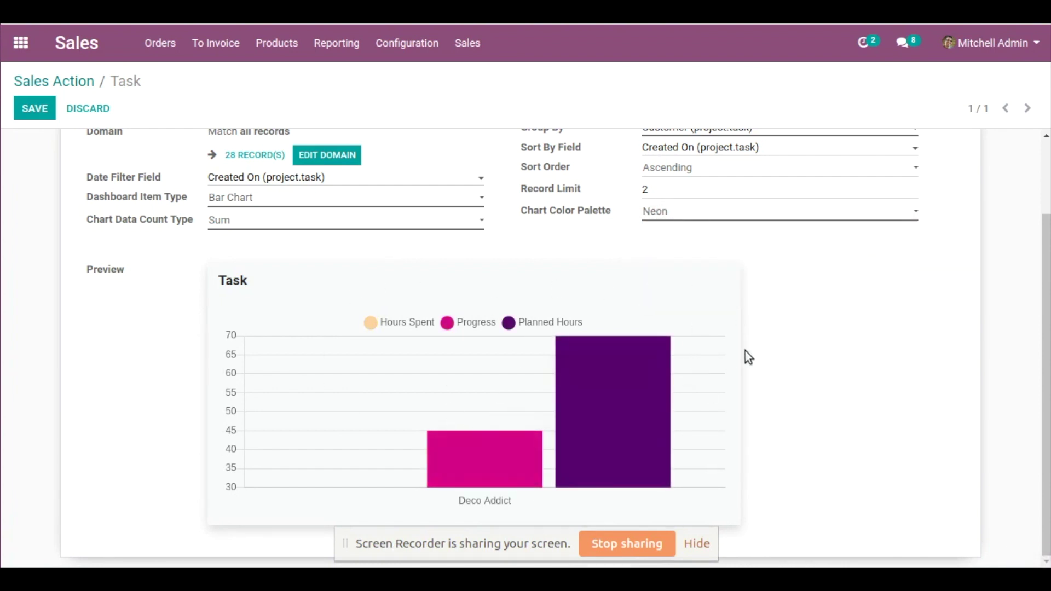
scroll(800, 351, "up", 1)
scroll(892, 344, "up", 2)
scroll(911, 347, "down", 2)
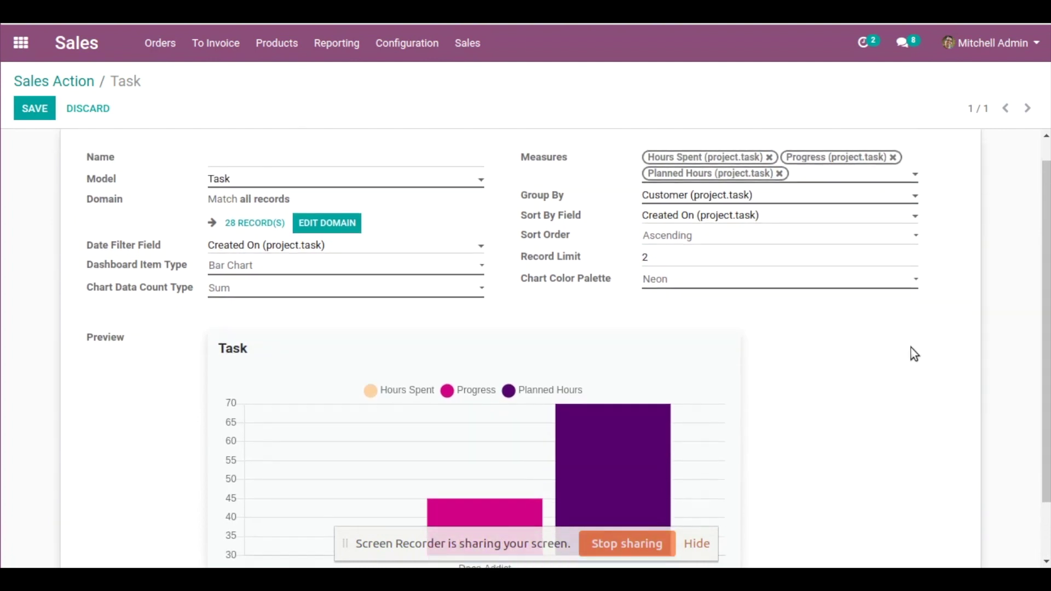
scroll(914, 353, "up", 2)
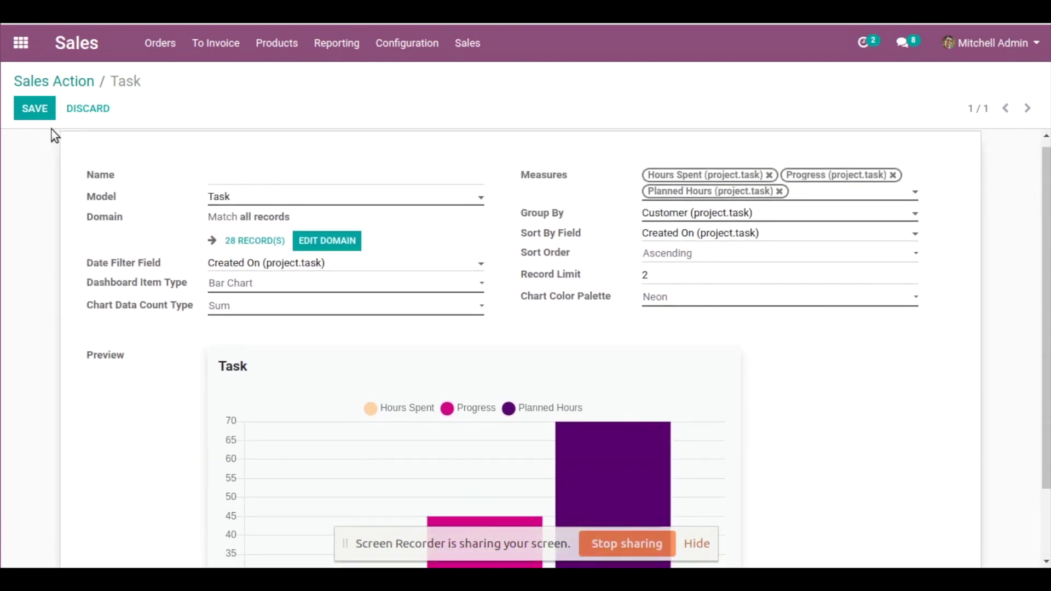
Save the Task chart and view it as a Neon bar chart on the Sales Dashboard Demo
left_click(43, 112)
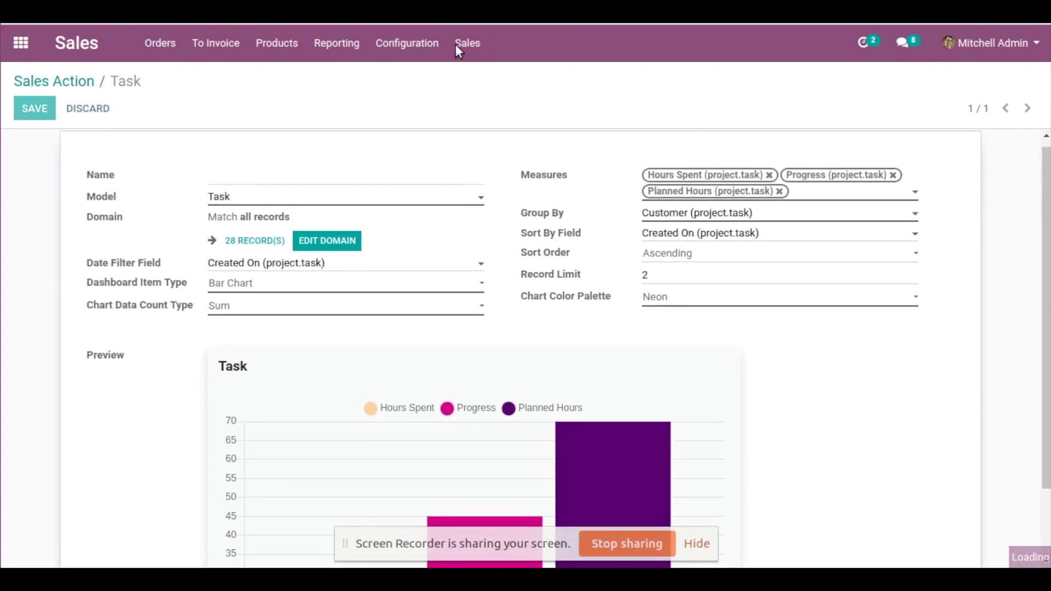
left_click(466, 44)
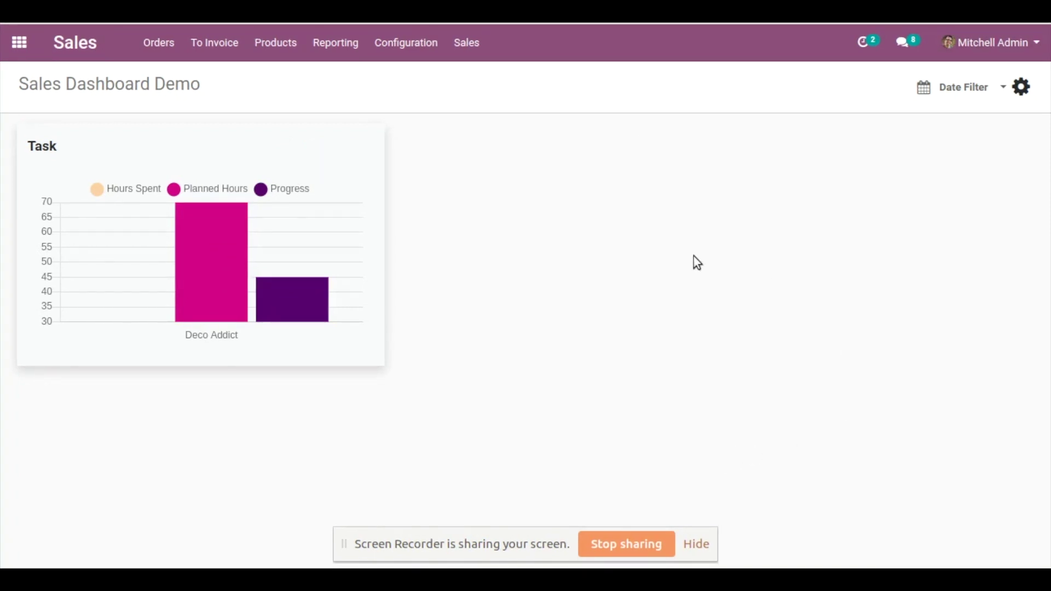
left_click(696, 545)
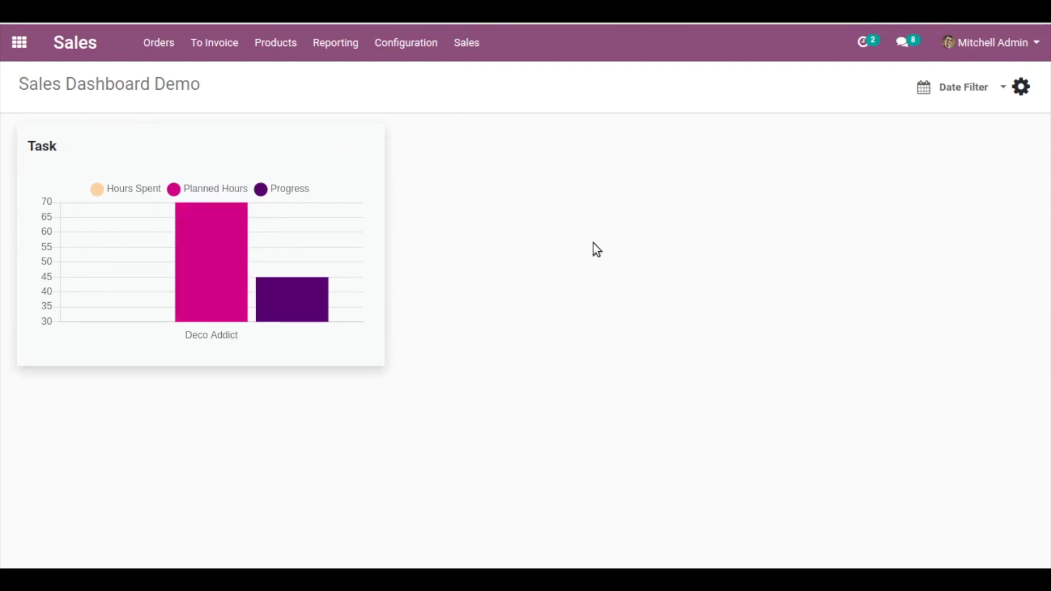
mouse_move(369, 186)
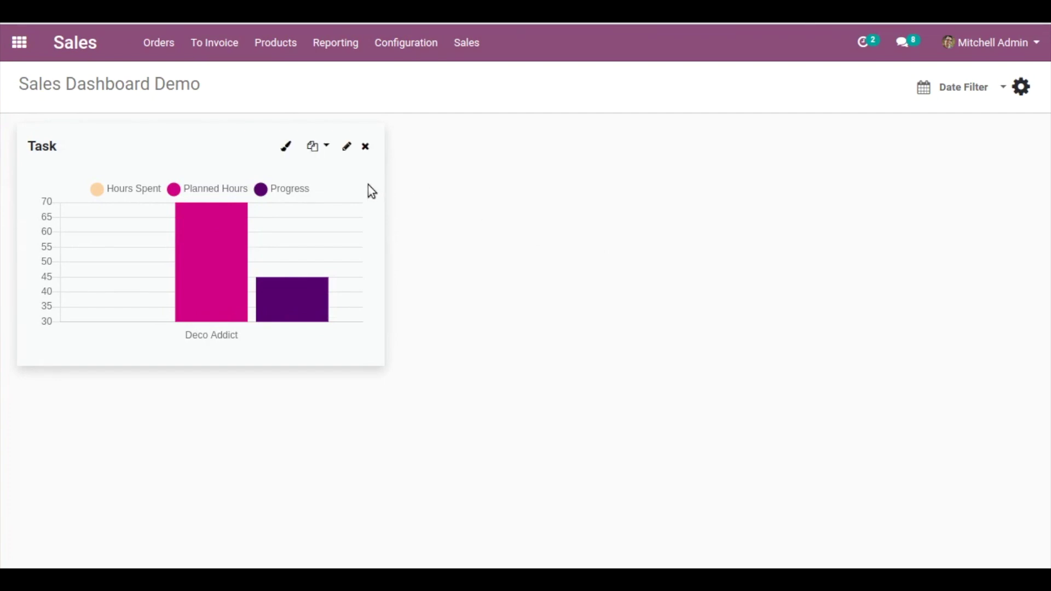
Edit the Task card's item settings and change its Record Limit to 3
left_click(347, 148)
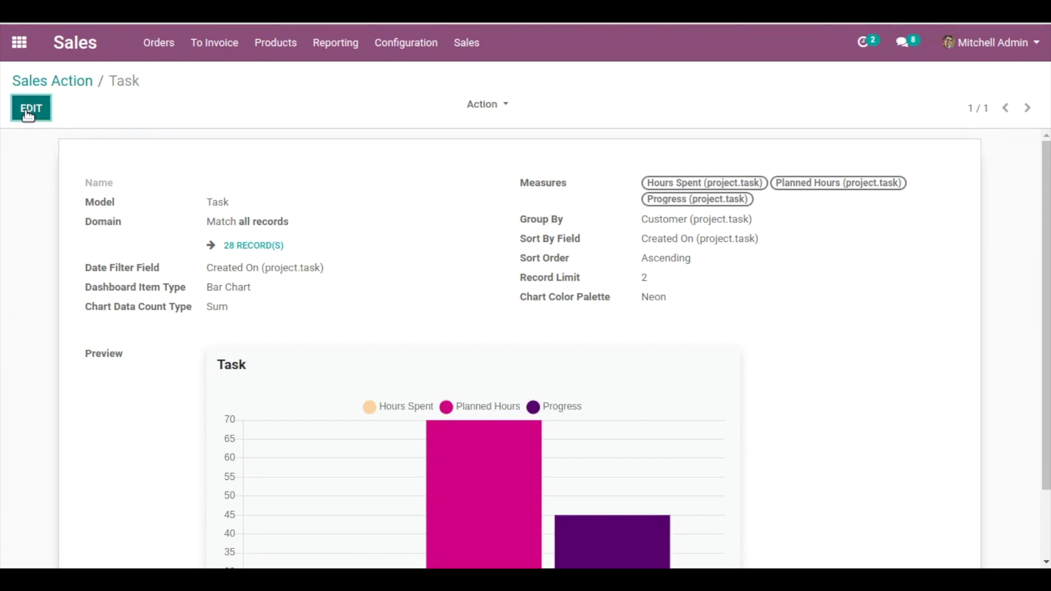
left_click(28, 112)
scroll(602, 265, "down", 1)
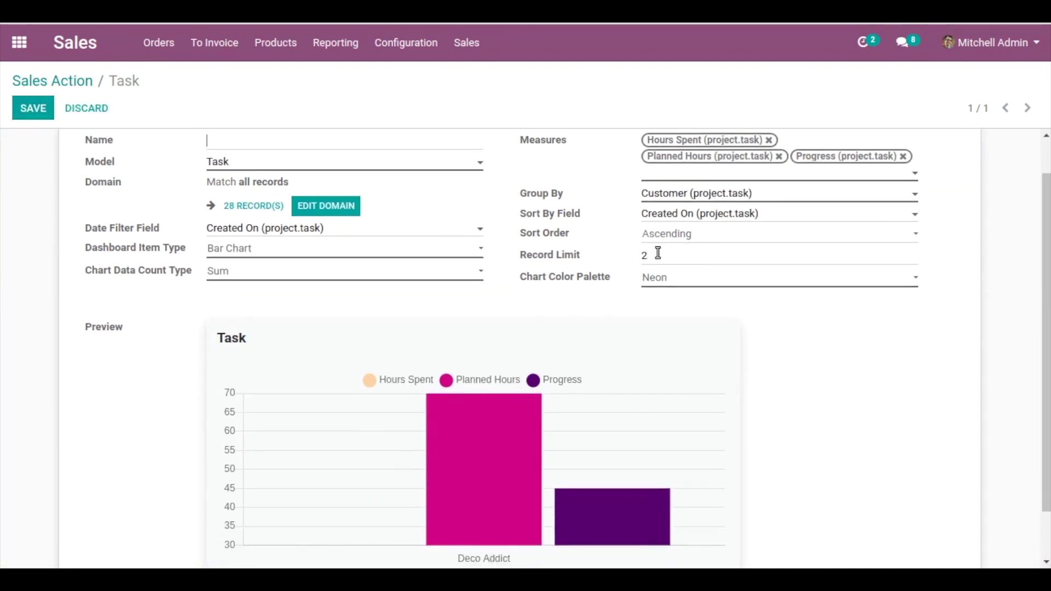
double_click(638, 253)
type("3")
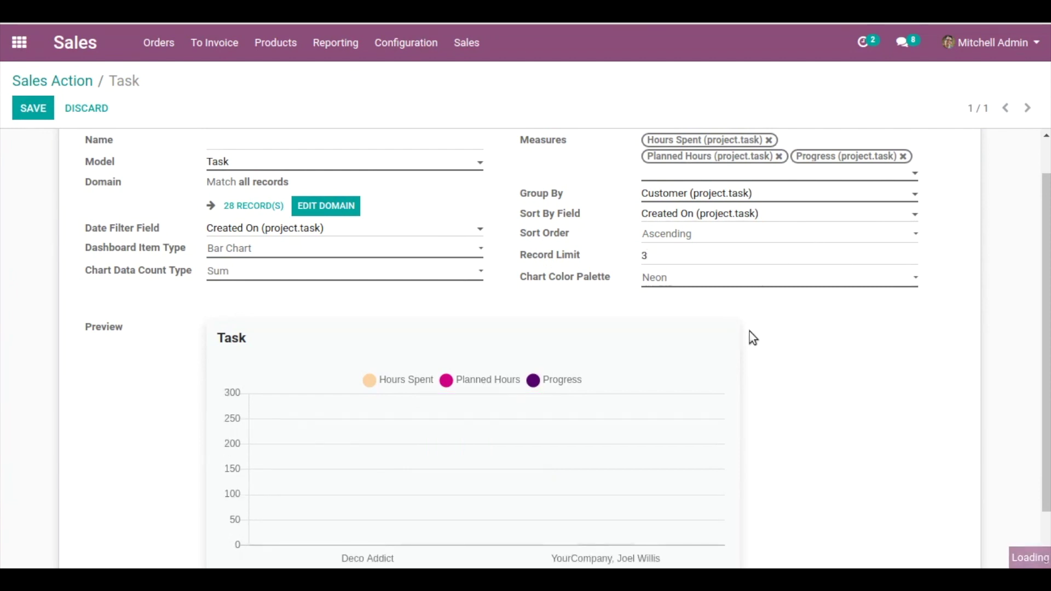
scroll(329, 258, "down", 1)
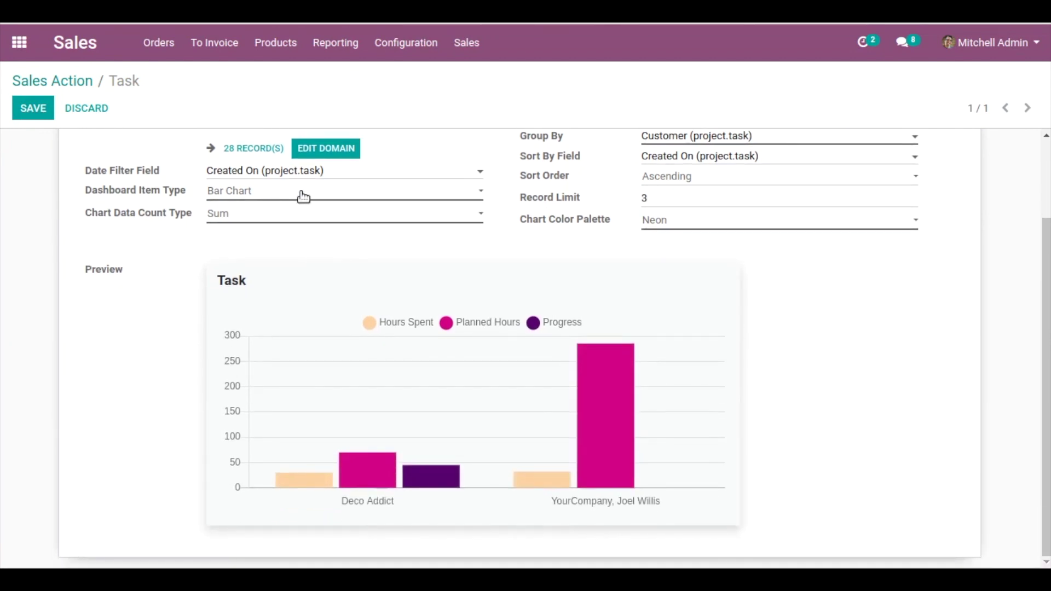
Switch the Task item type through Line Chart and Area Chart, ending on Pie Chart
left_click(324, 195)
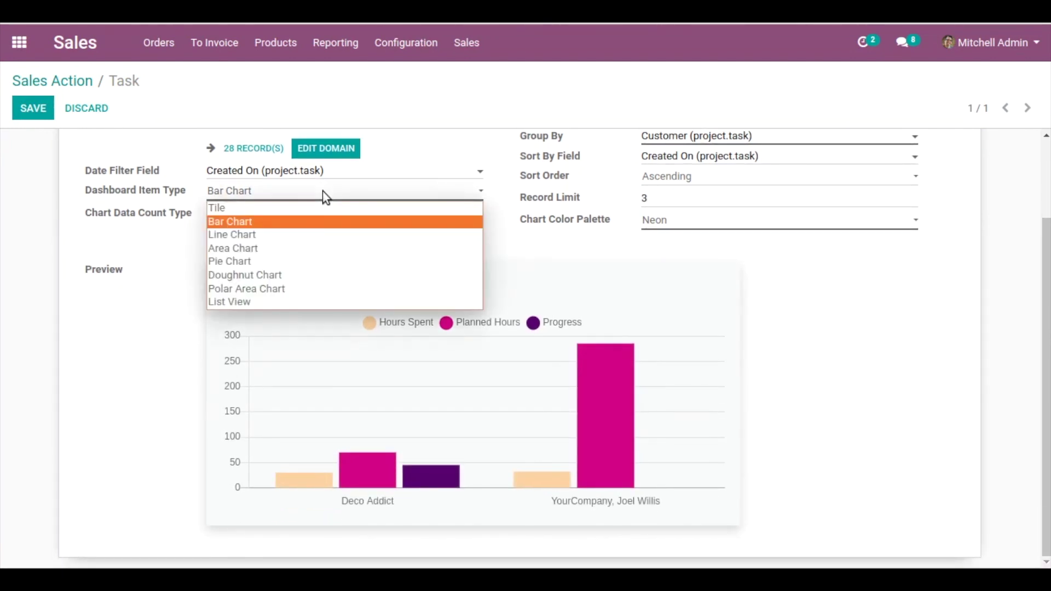
left_click(303, 233)
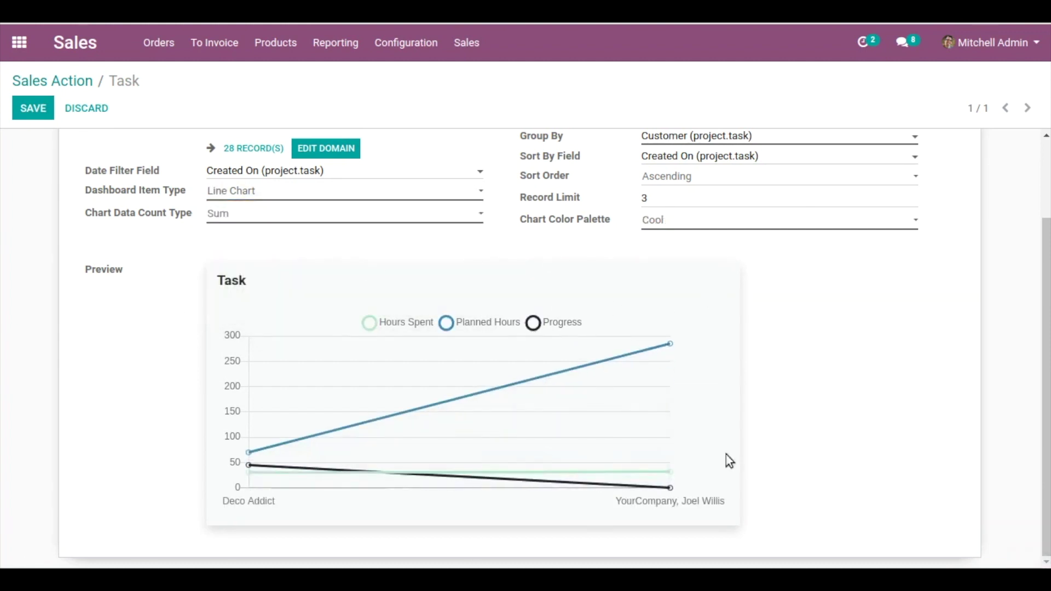
left_click(478, 195)
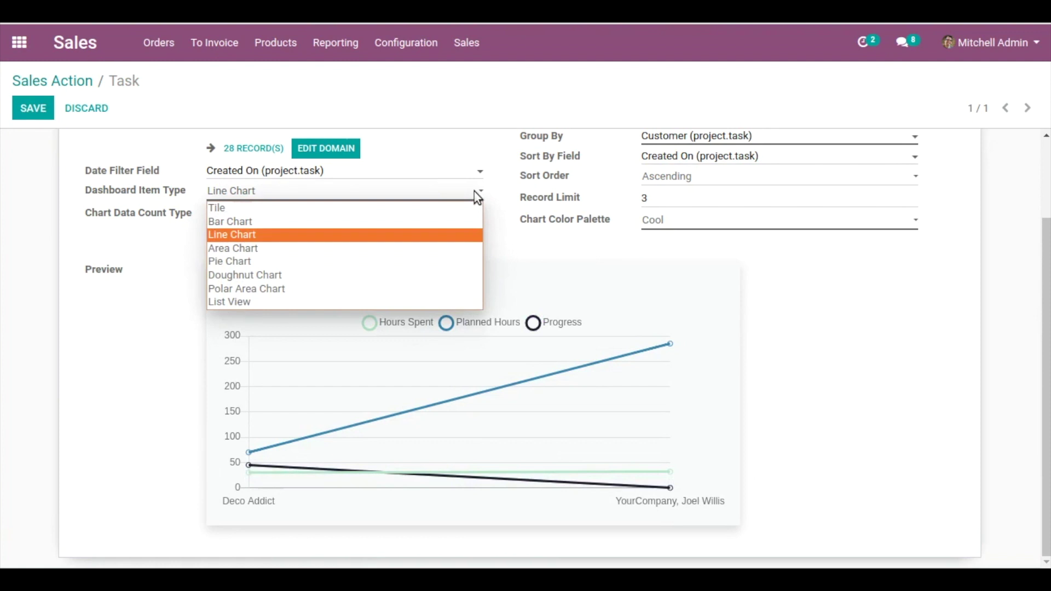
left_click(314, 244)
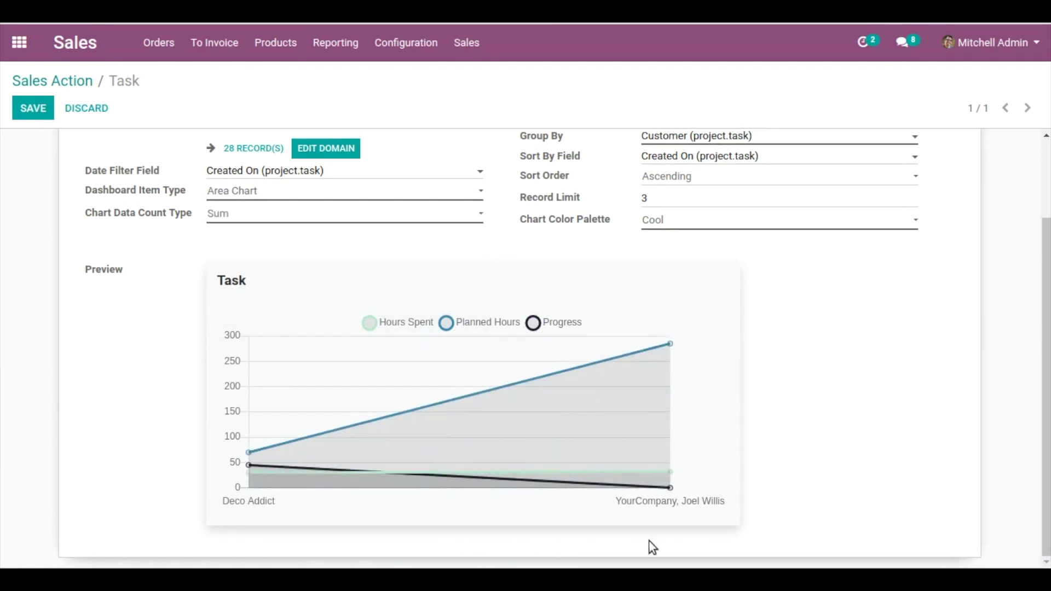
left_click(375, 193)
left_click(250, 263)
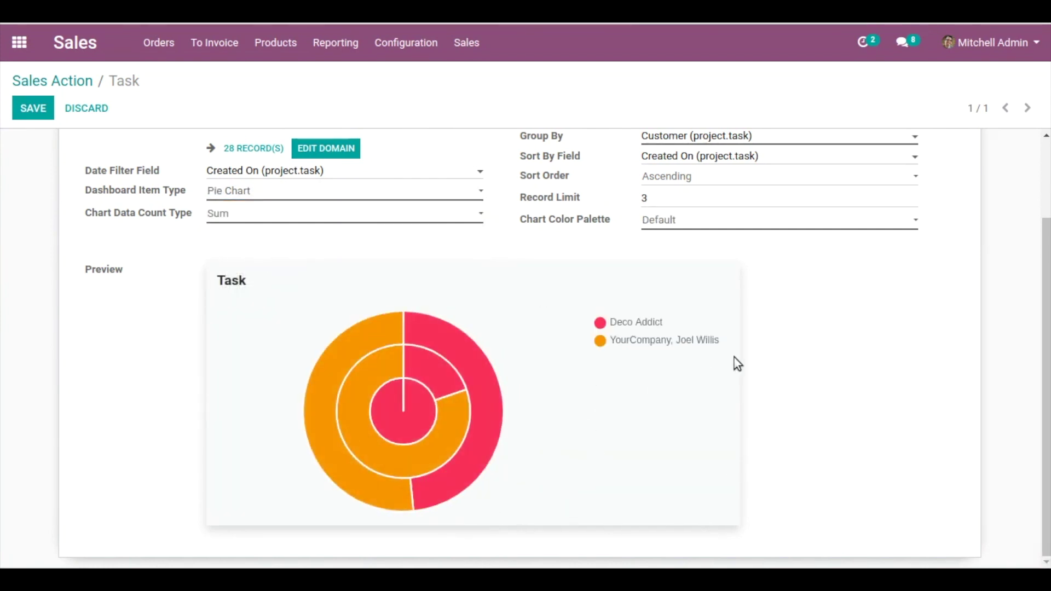
scroll(734, 357, "up", 3)
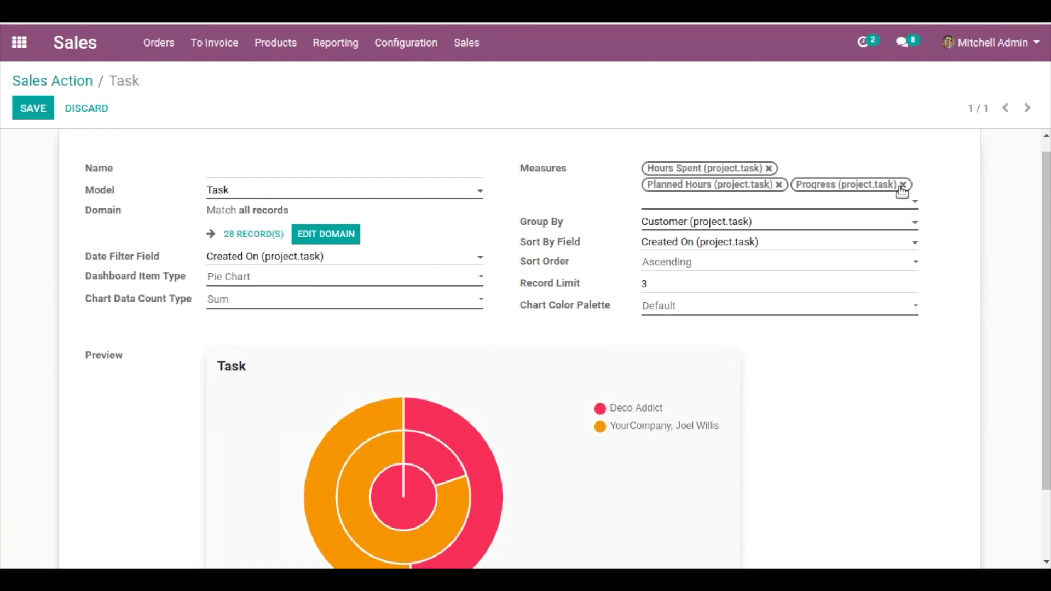
Remove Progress and Planned Hours from the Measures, leaving only Hours Spent
left_click(904, 185)
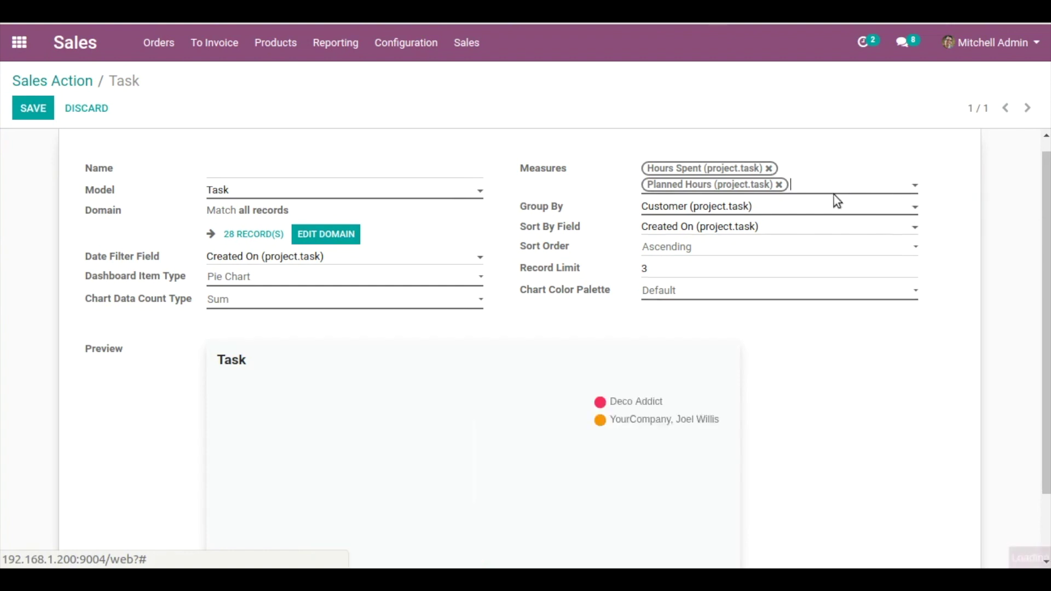
left_click(779, 185)
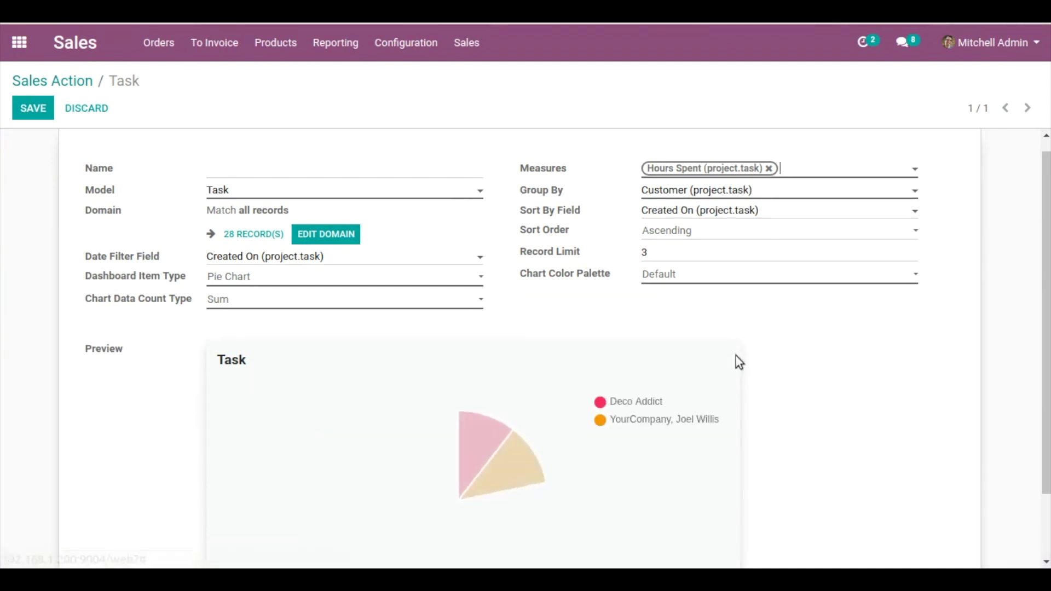
scroll(734, 356, "down", 1)
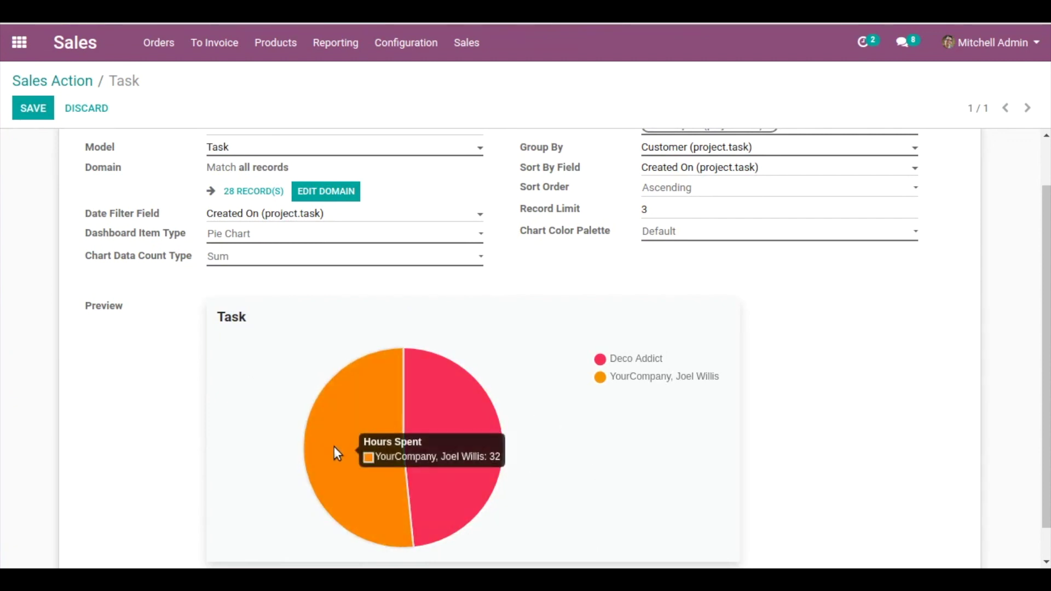
mouse_move(456, 403)
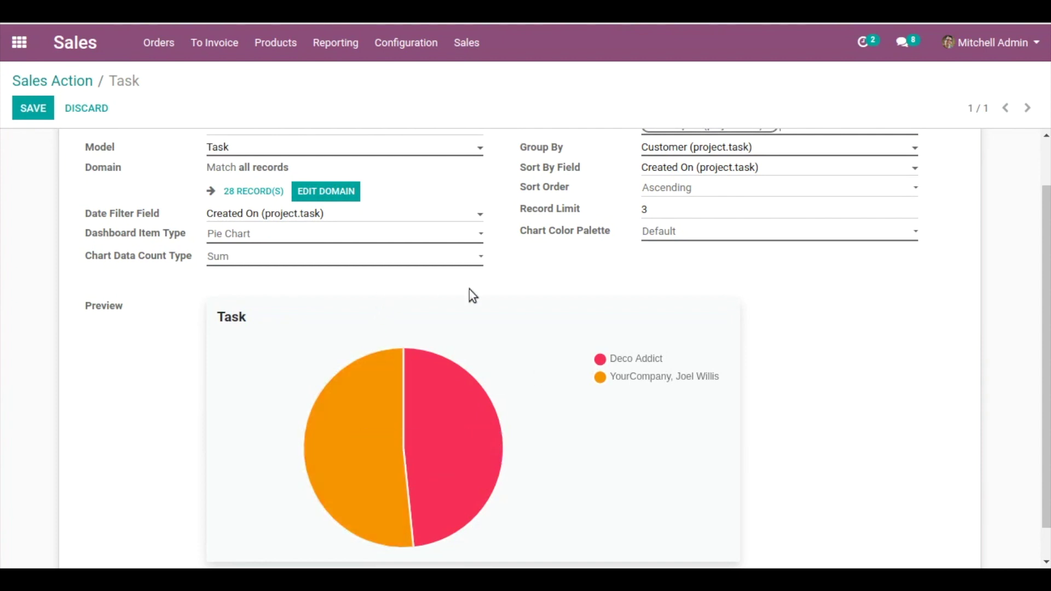
scroll(469, 296, "up", 2)
scroll(481, 314, "down", 2)
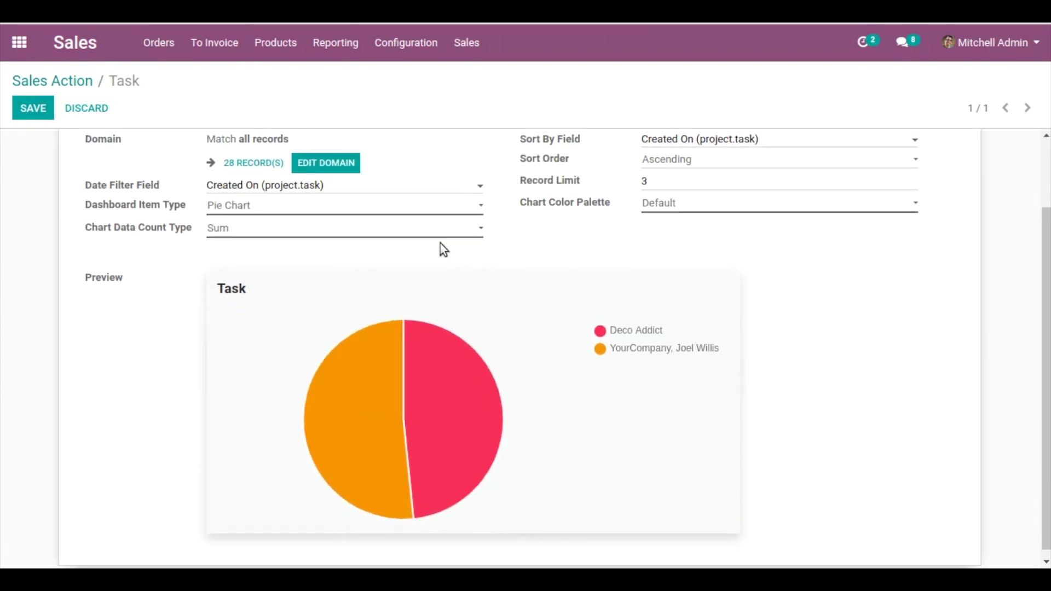
left_click(464, 205)
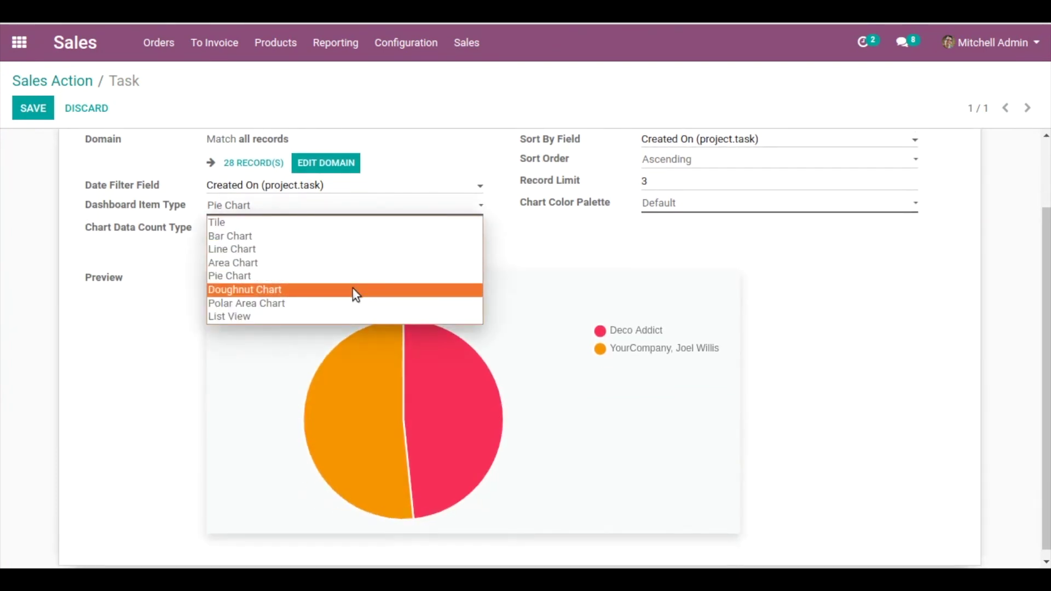
Make the Task item a Doughnut Chart and re-add Progress and Planned Hours as measures
left_click(355, 290)
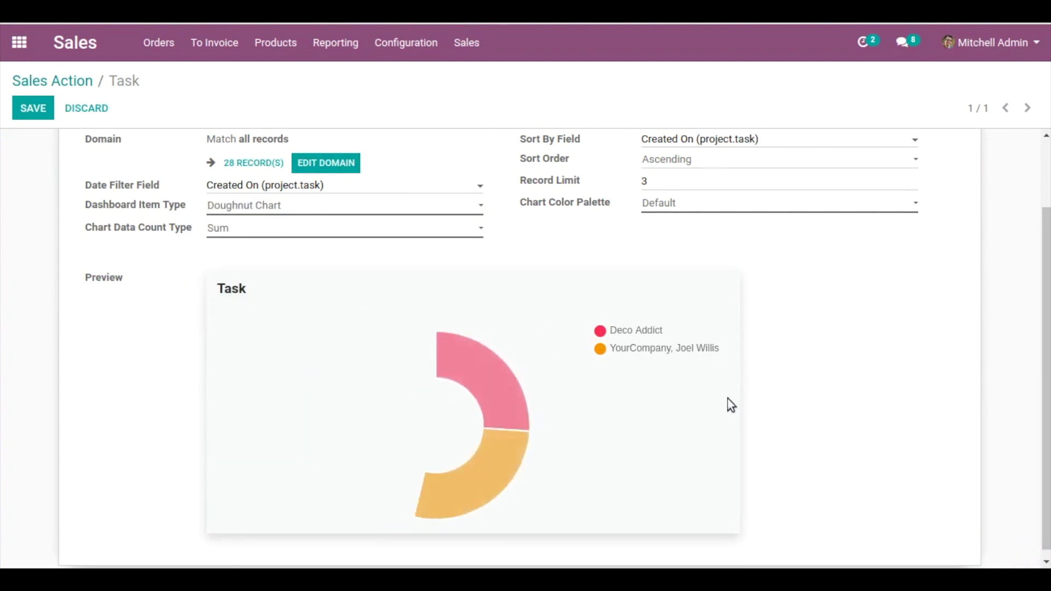
scroll(767, 301, "up", 2)
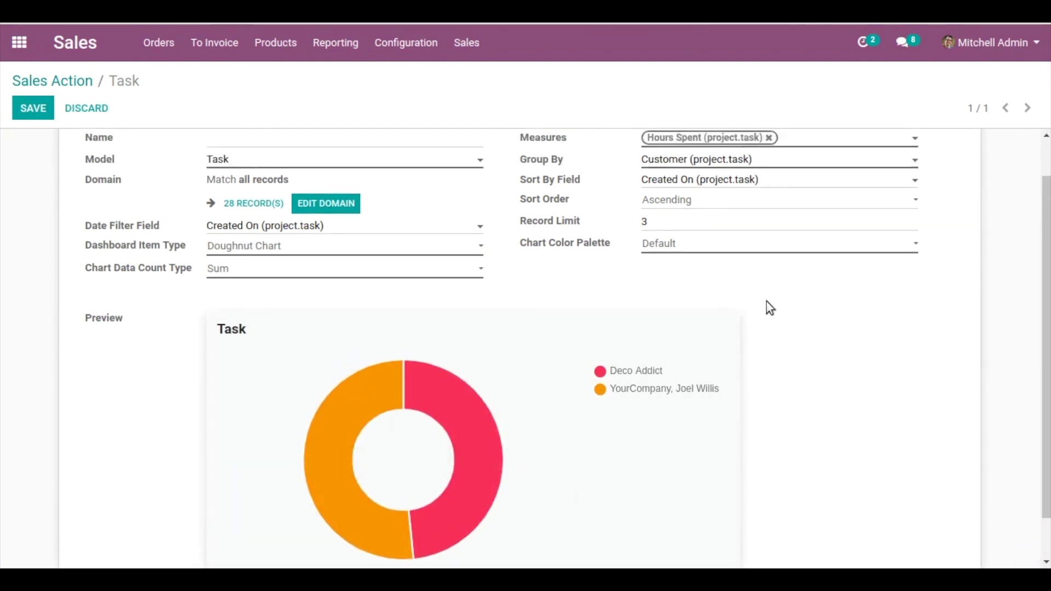
left_click(810, 188)
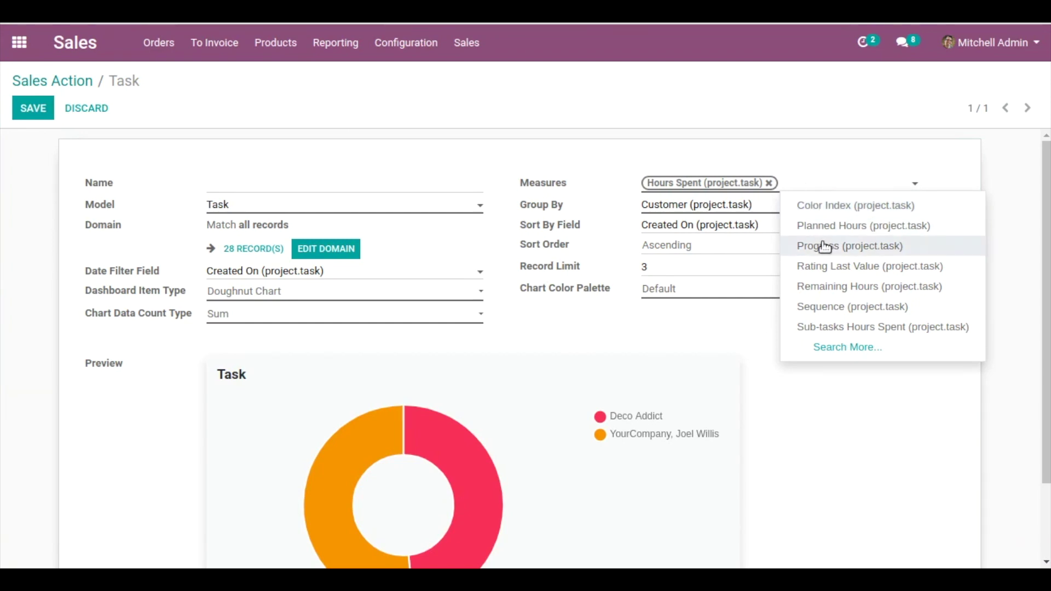
left_click(821, 245)
left_click(810, 203)
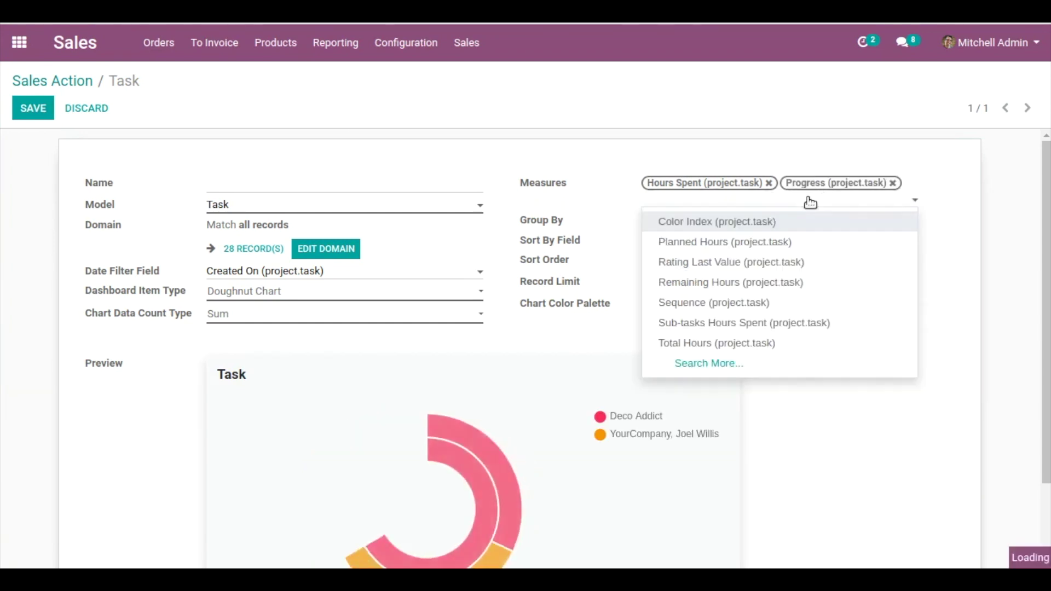
left_click(726, 241)
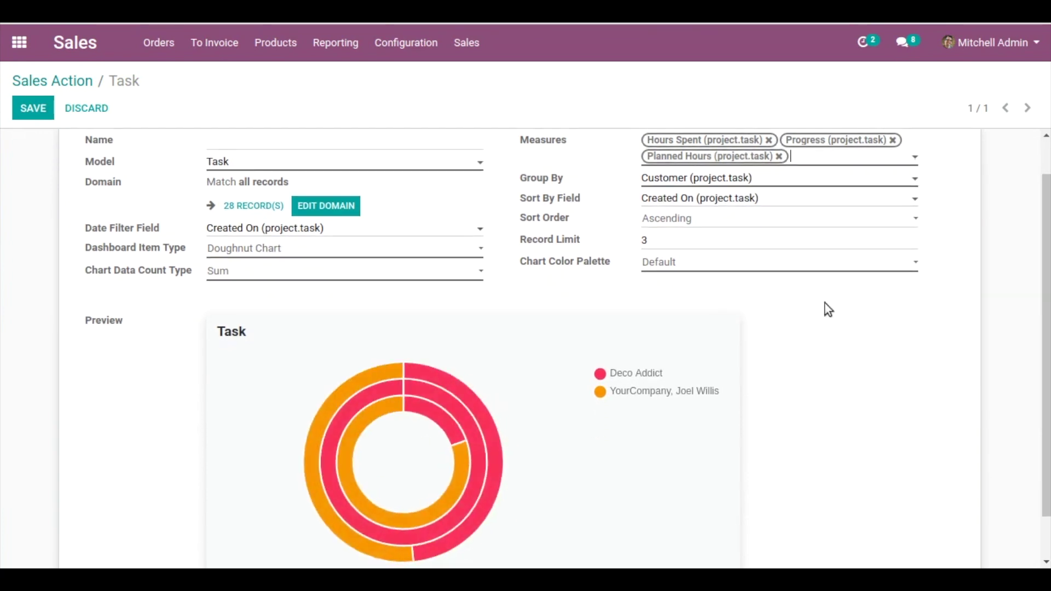
scroll(818, 315, "down", 2)
mouse_move(461, 353)
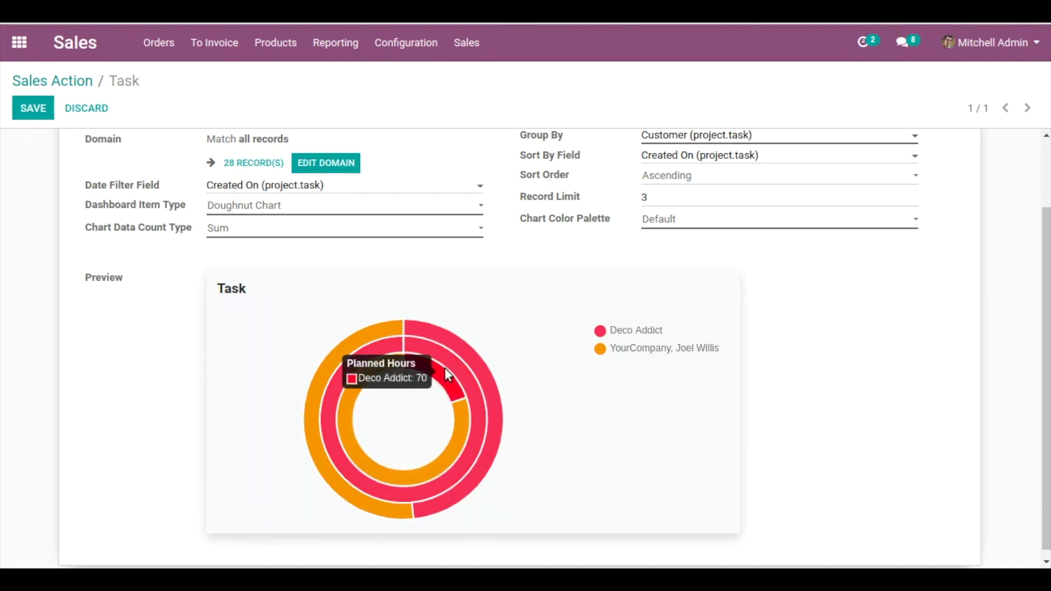
scroll(728, 353, "up", 1)
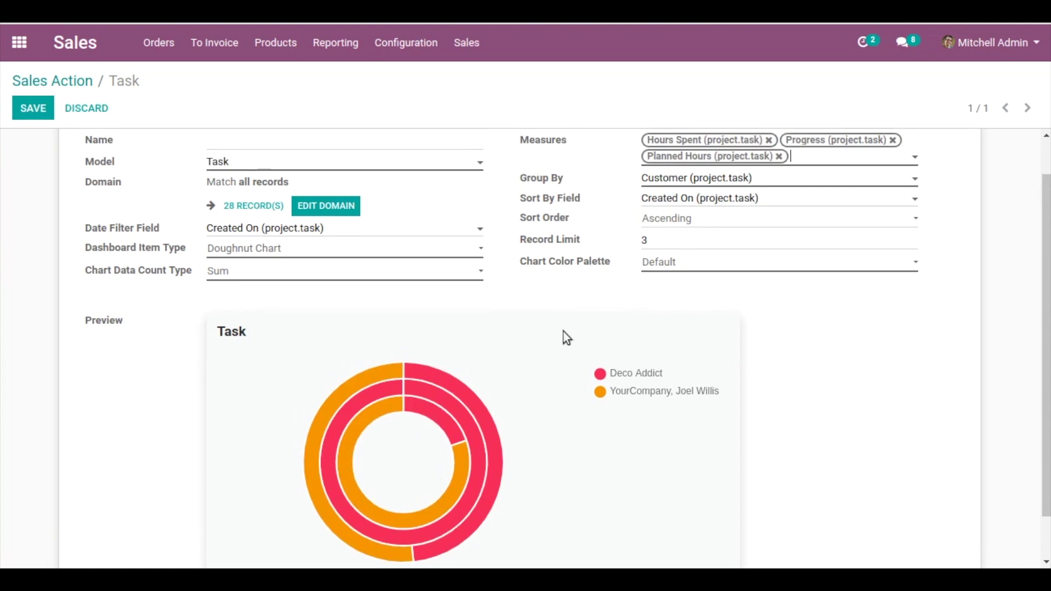
left_click(401, 252)
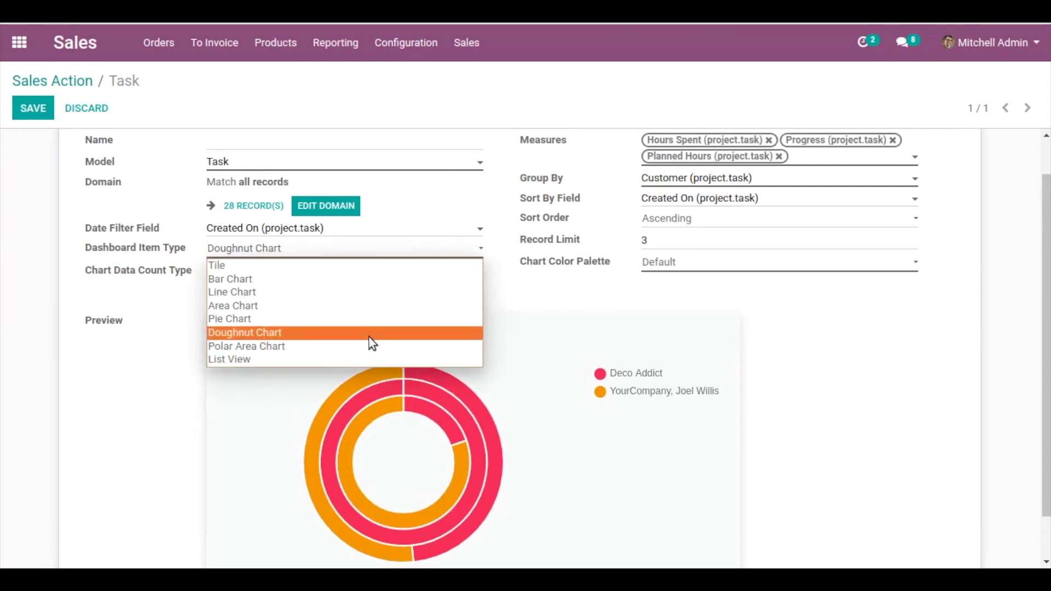
Set the Task item to Polar Area Chart, save it, and view it on the Sales Dashboard Demo
left_click(370, 349)
scroll(735, 343, "down", 1)
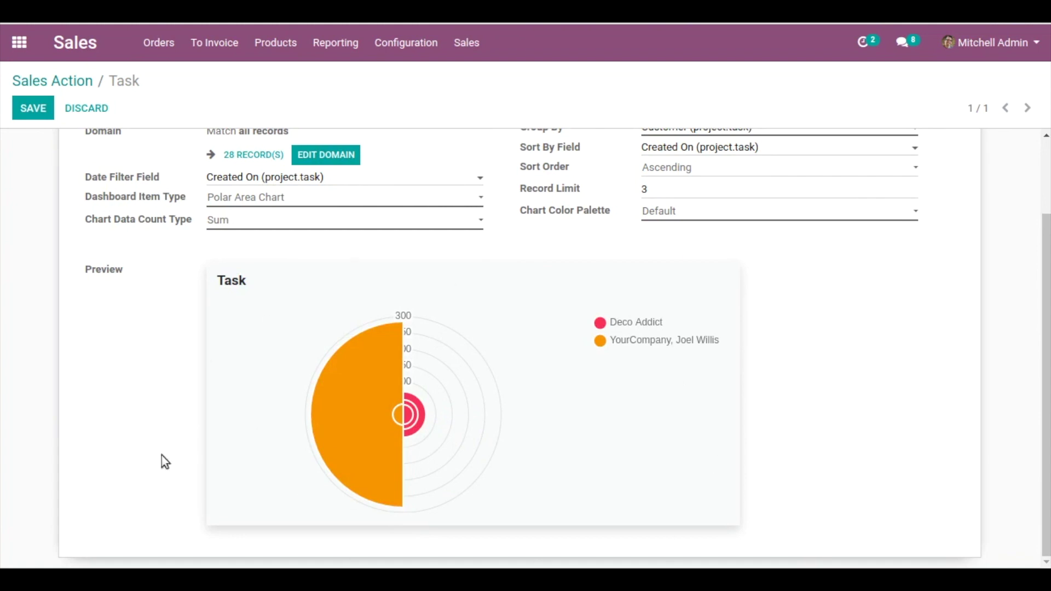
left_click(40, 114)
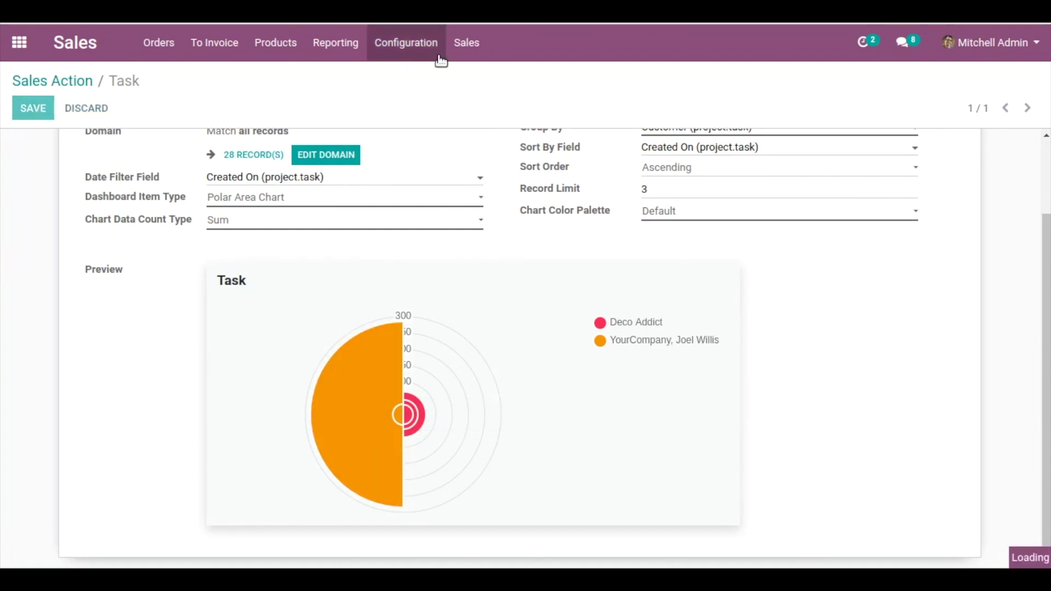
left_click(467, 46)
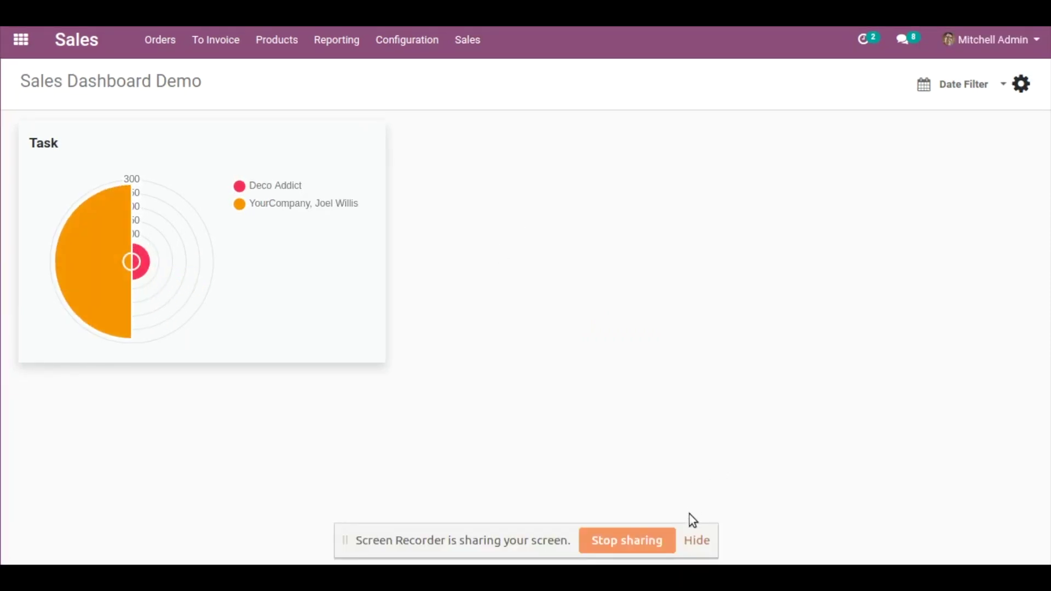
left_click(696, 540)
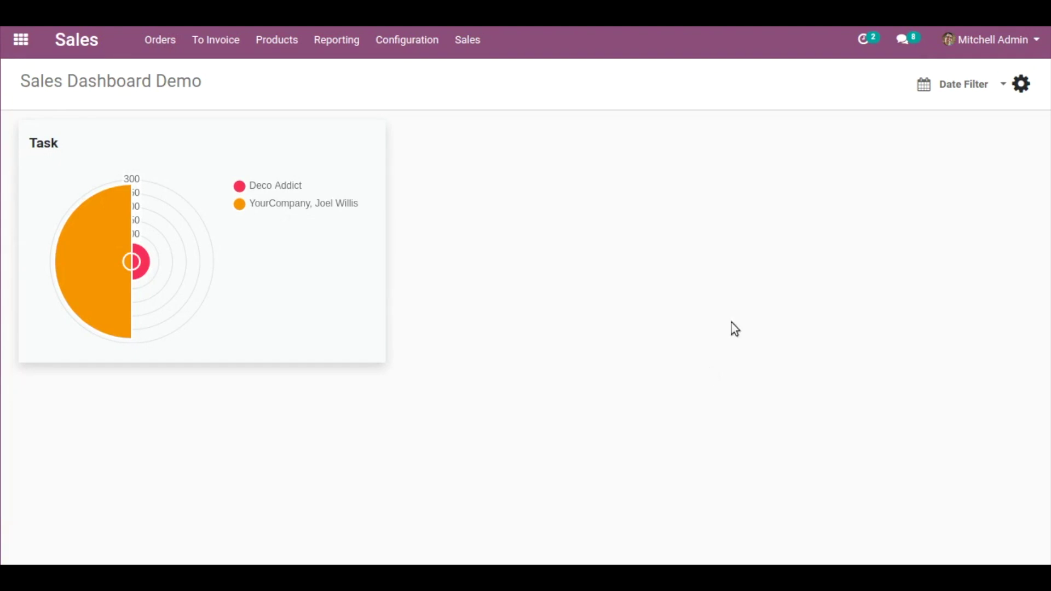
Add a new dashboard item on the Sale Order model, displayed as a List View
left_click(1021, 85)
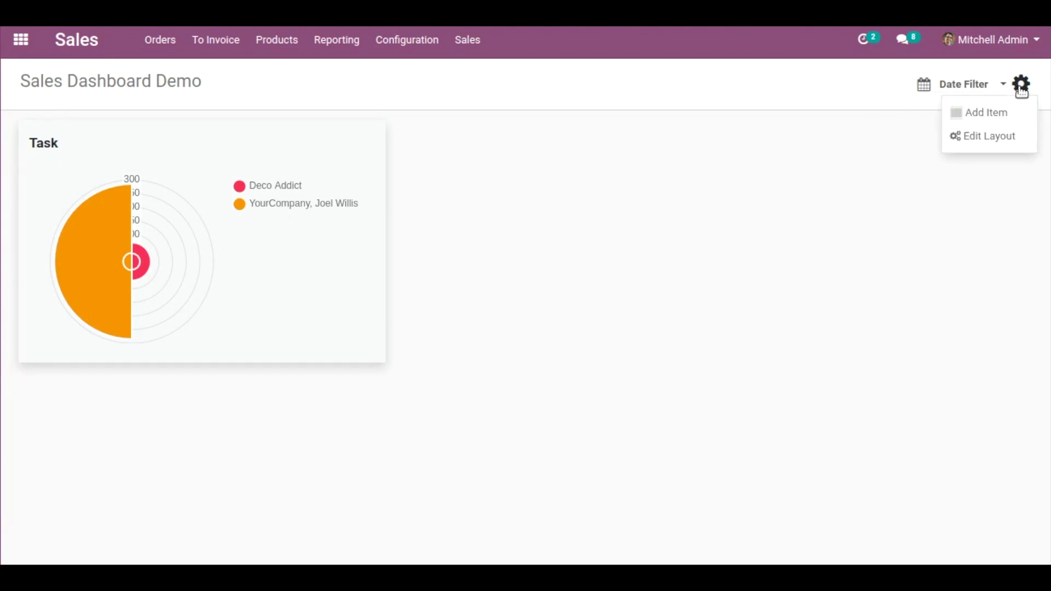
left_click(1001, 111)
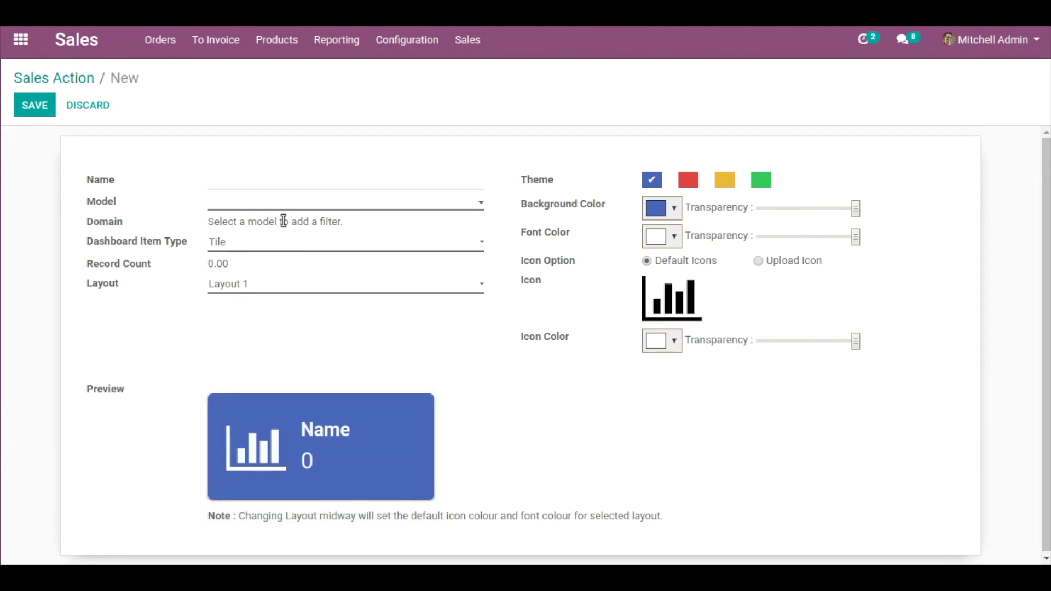
left_click(286, 204)
type("sa")
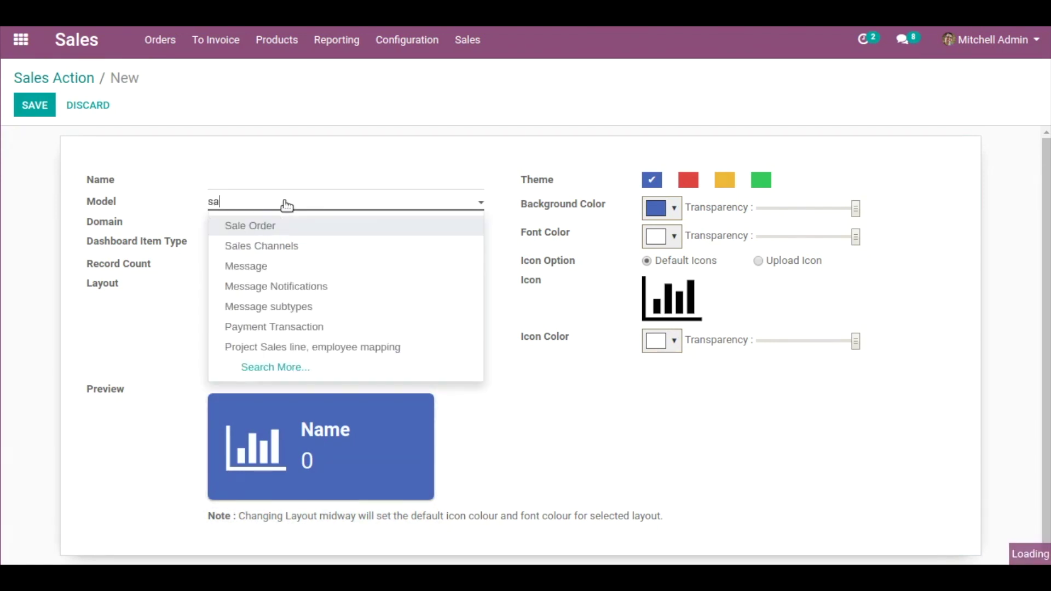
left_click(290, 223)
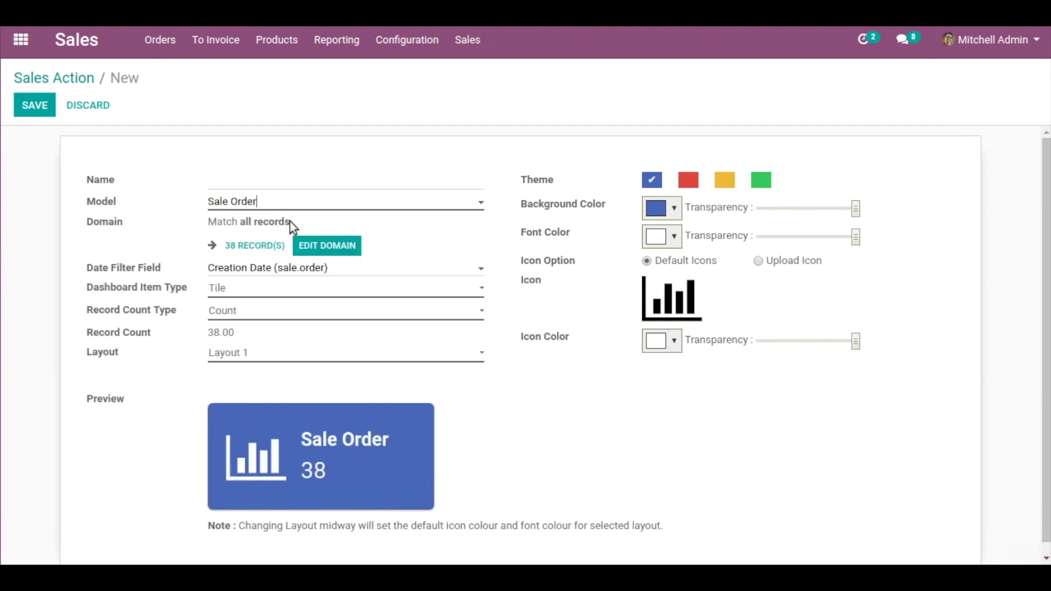
left_click(241, 290)
left_click(245, 401)
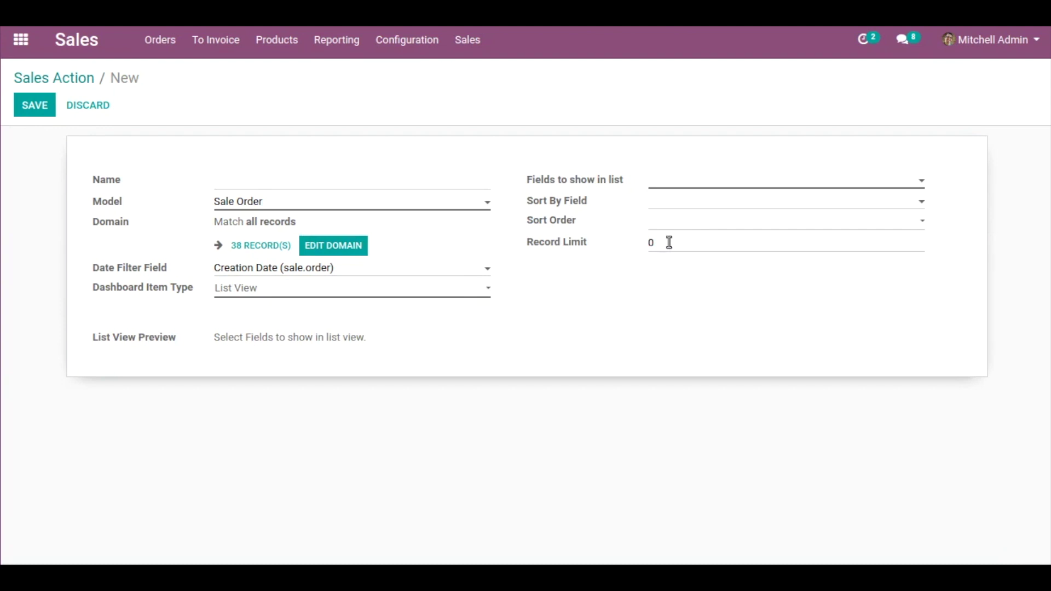
Add Order Reference, Total and Untaxed Amount to the list's Fields to show
left_click(736, 184)
type("orde")
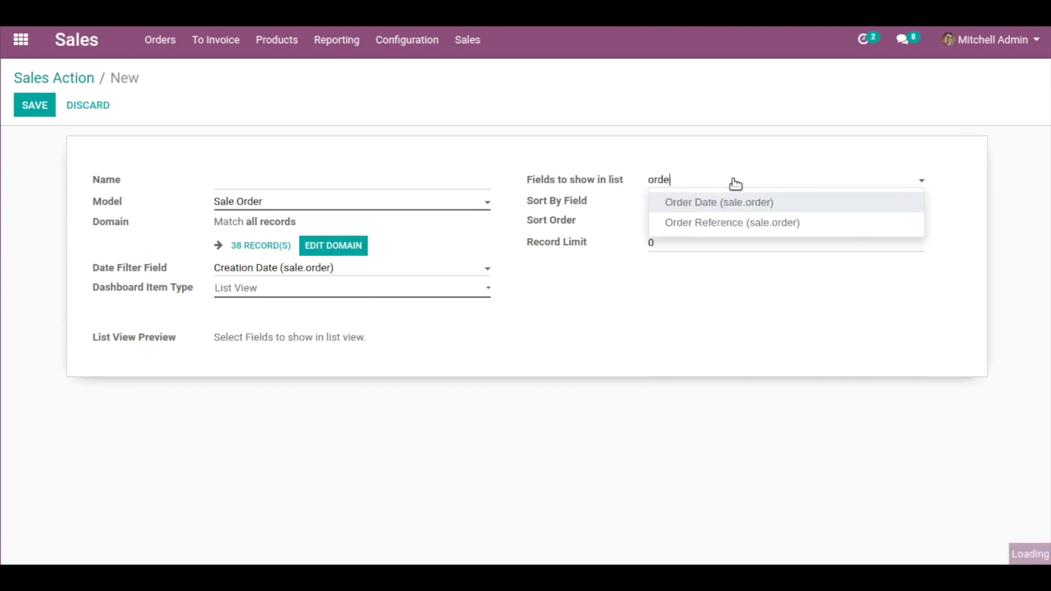
left_click(709, 224)
type("tot")
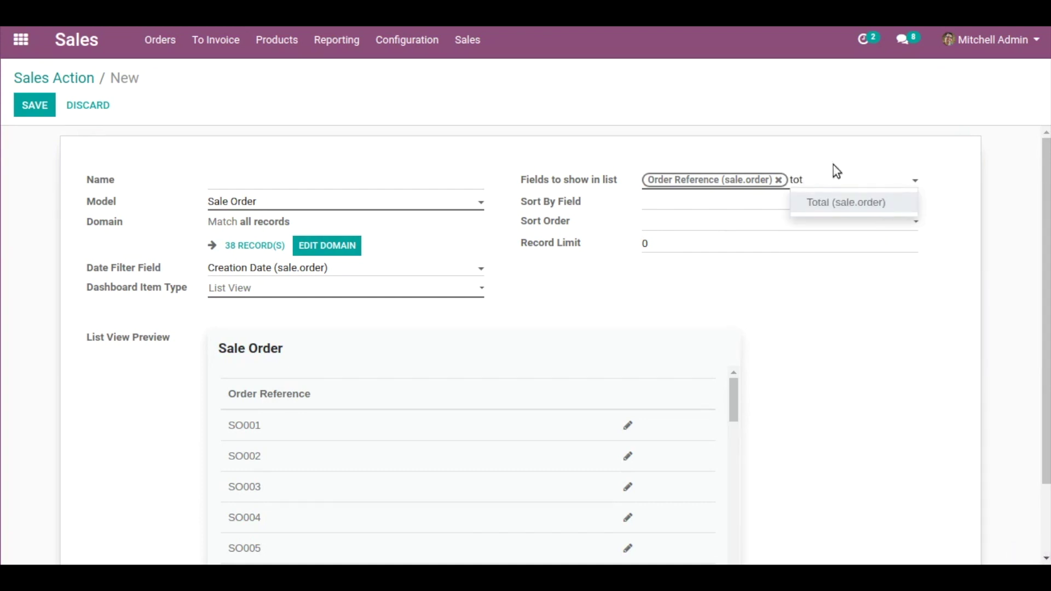
type("untax")
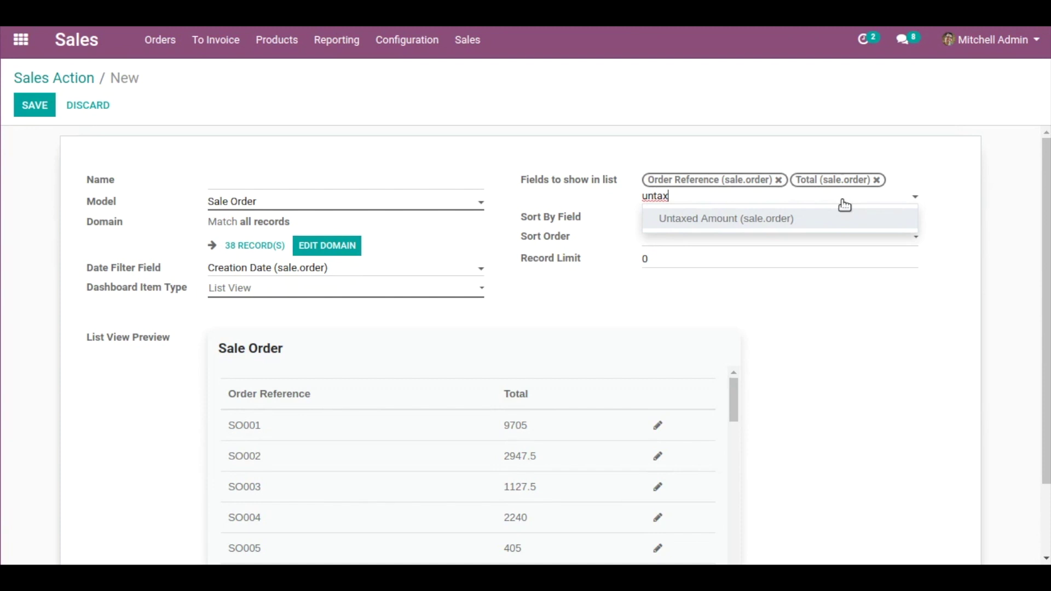
left_click(809, 225)
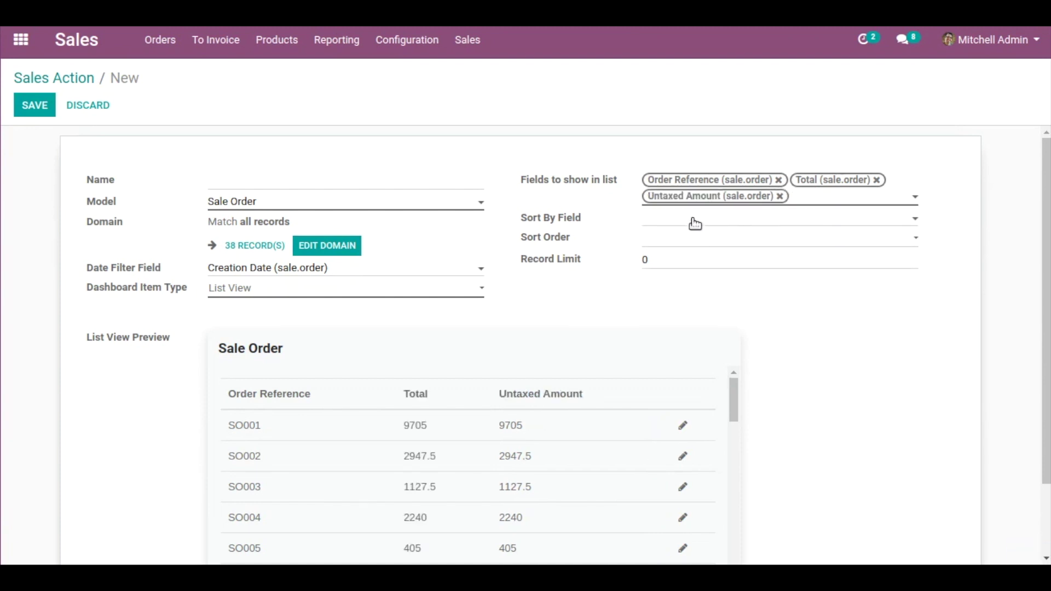
scroll(581, 304, "down", 2)
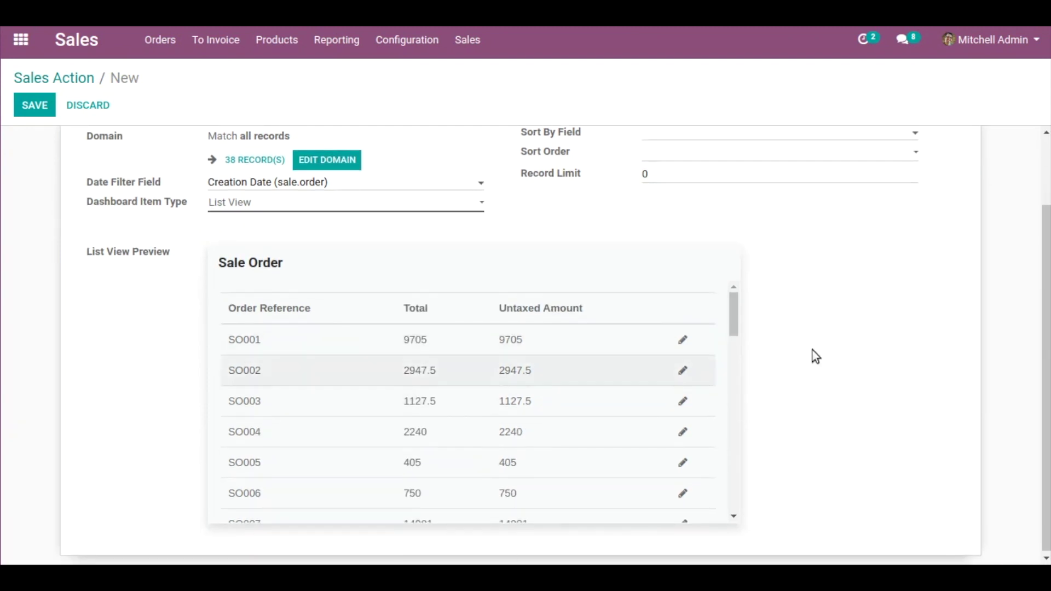
scroll(975, 280, "up", 2)
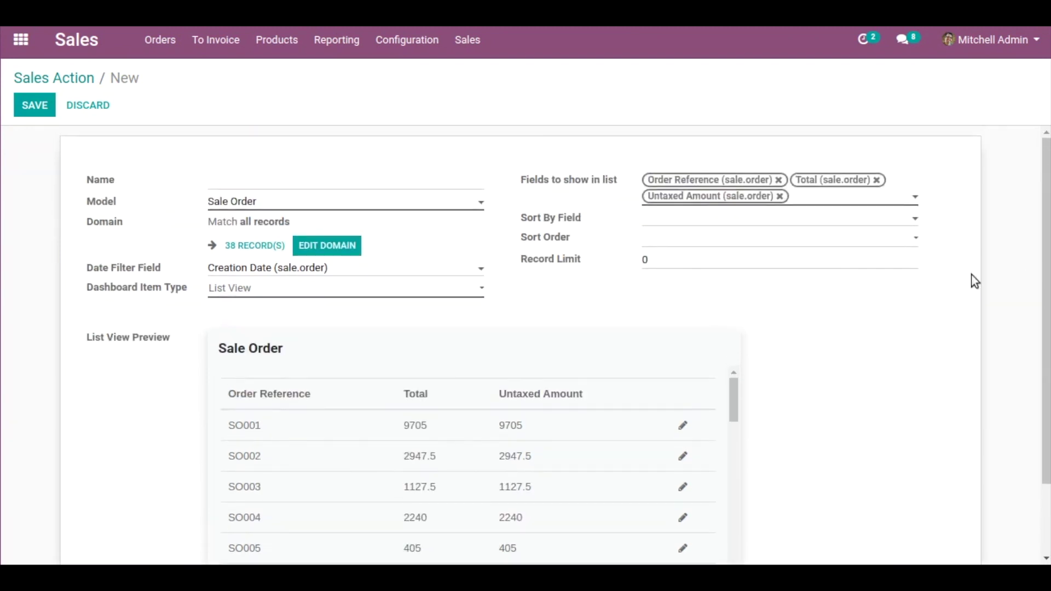
left_click(678, 226)
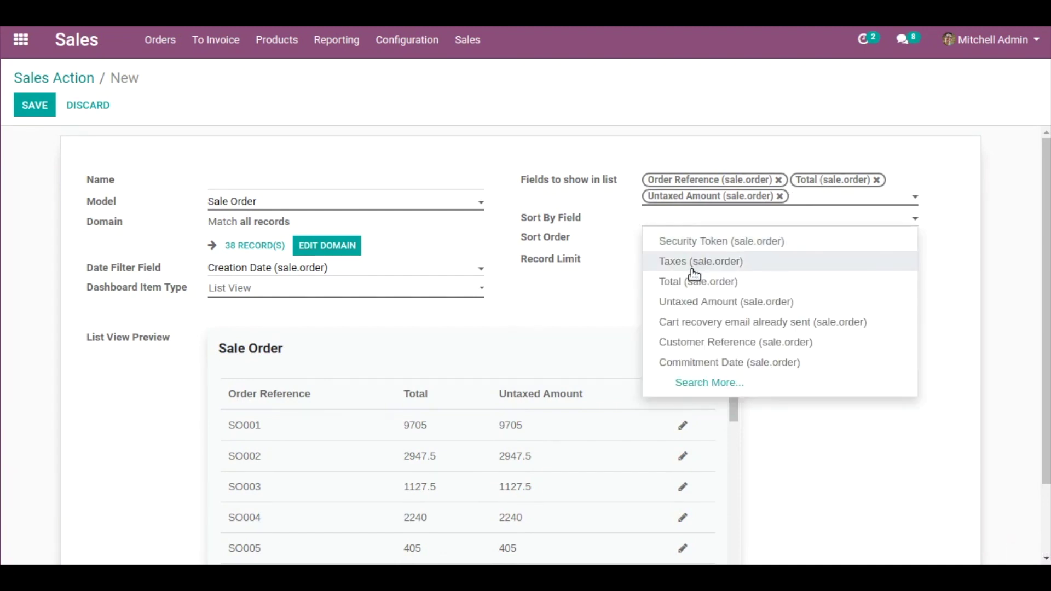
Sort the Sale Order list by Total, Descending, with a Record Limit of 10
left_click(689, 283)
scroll(692, 292, "down", 1)
scroll(692, 292, "down", 2)
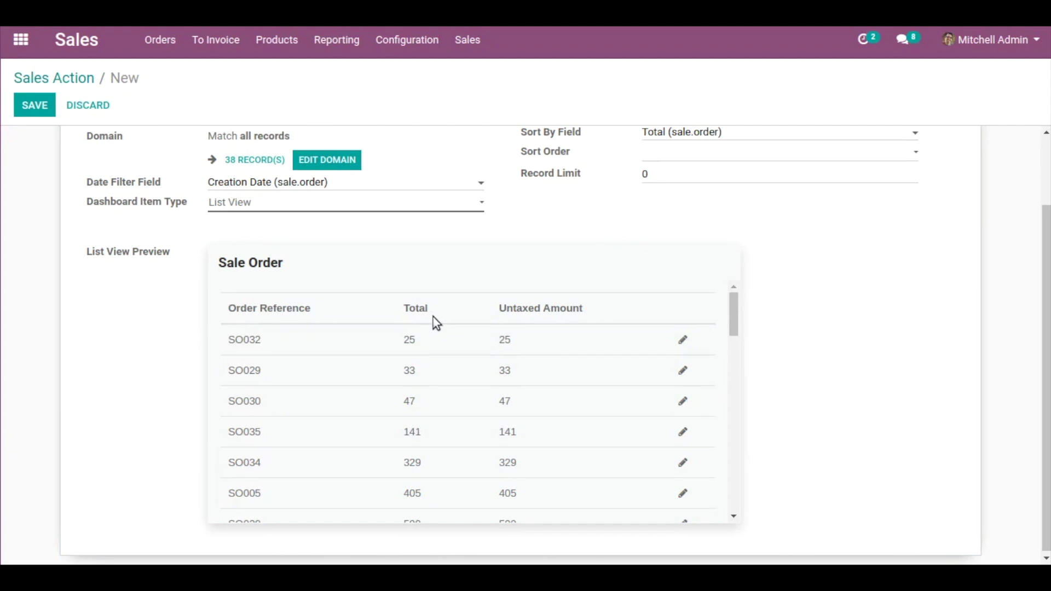
scroll(718, 257, "up", 2)
left_click(831, 197)
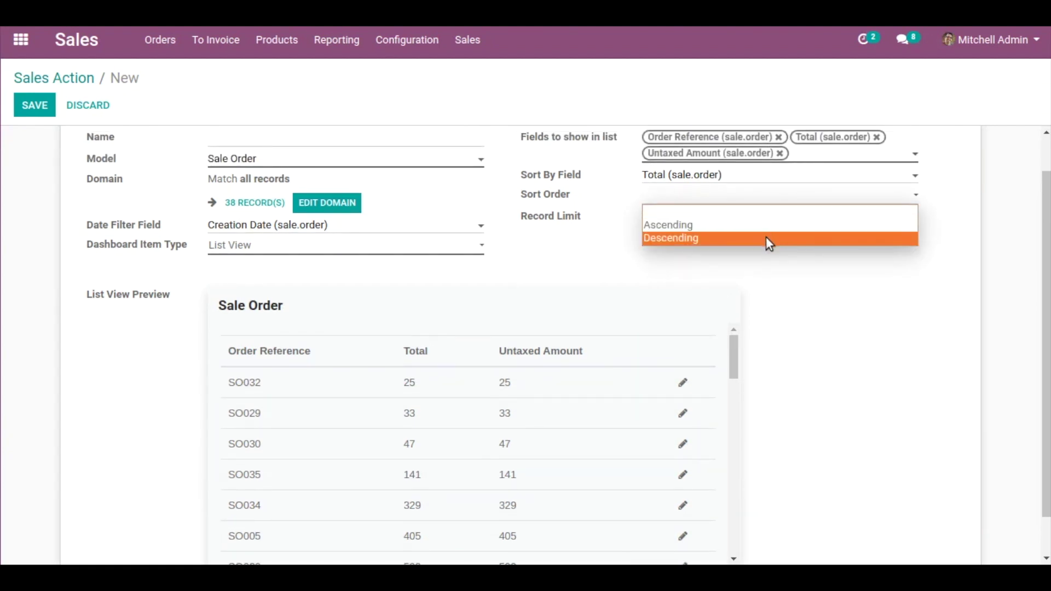
left_click(770, 239)
scroll(436, 441, "down", 2)
scroll(417, 422, "up", 2)
scroll(736, 285, "up", 1)
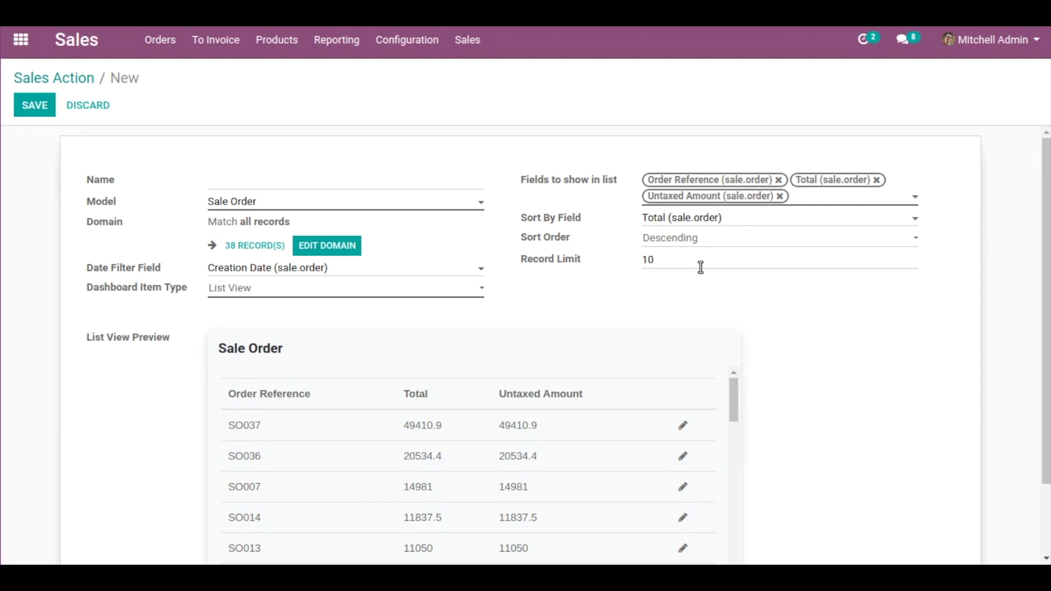
scroll(725, 372, "down", 2)
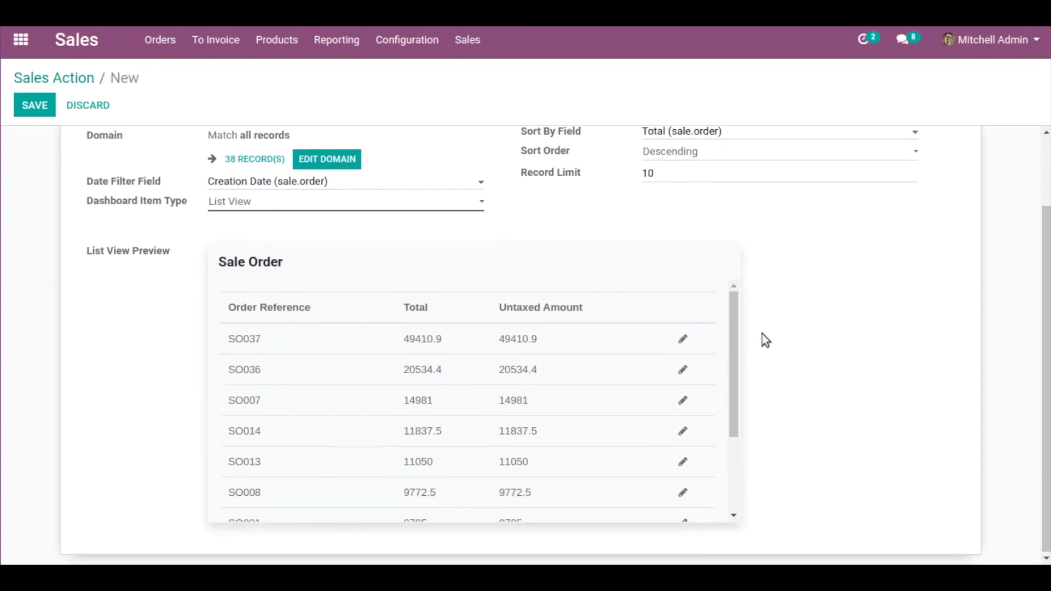
left_click_drag(737, 358, 731, 327)
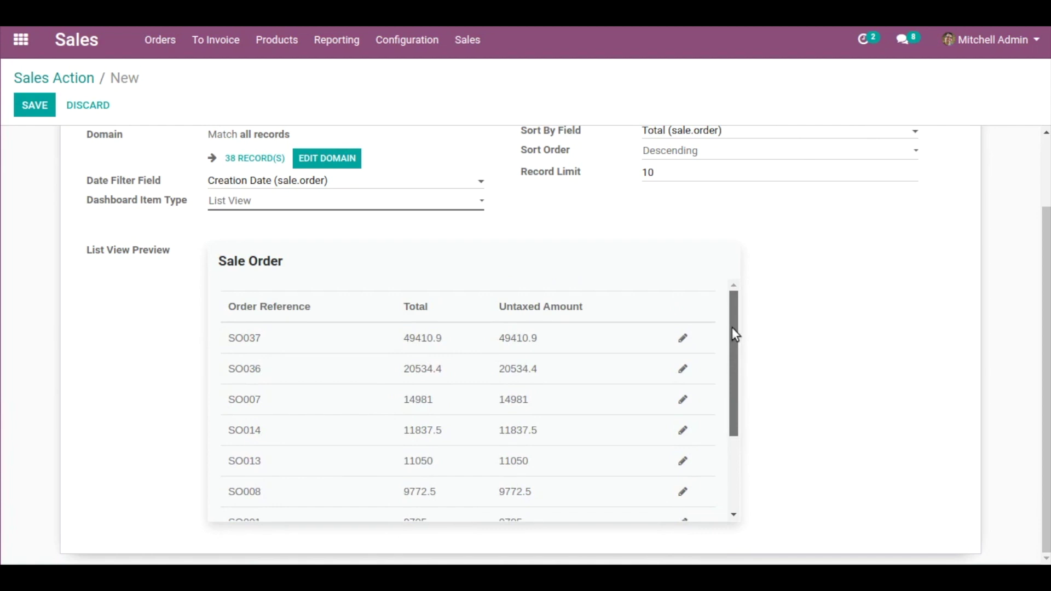
scroll(764, 291, "up", 2)
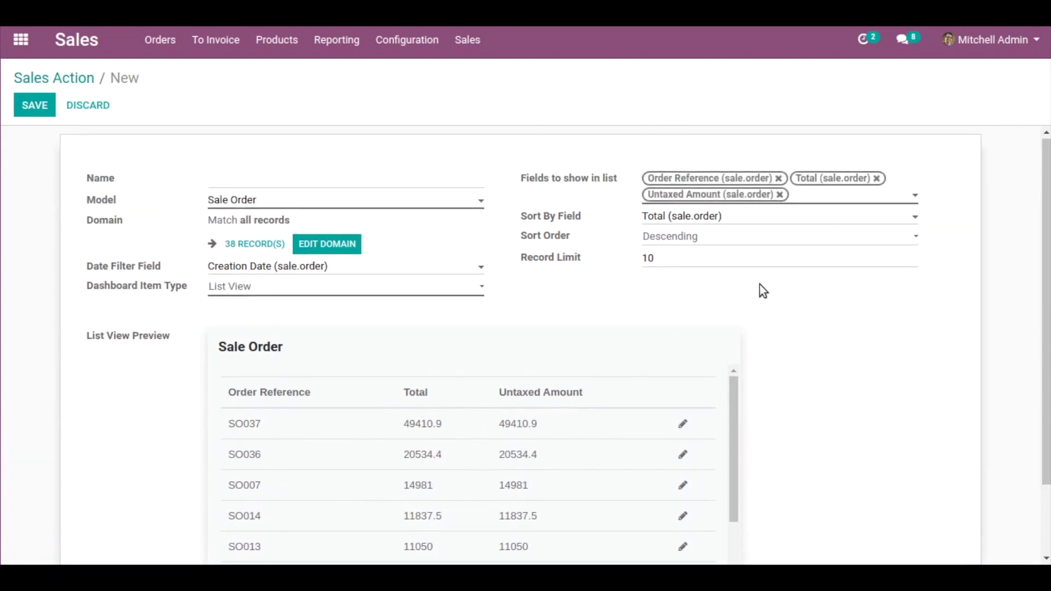
scroll(772, 341, "down", 2)
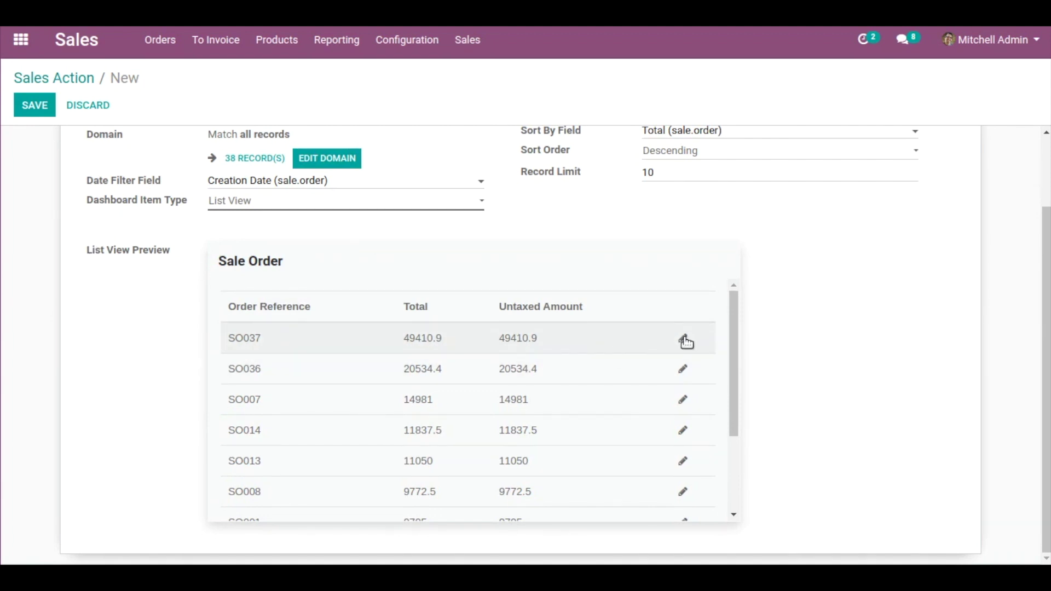
Save the Sale Order list item on the Sales Dashboard Demo, then open sales order SO037 from it
left_click(35, 106)
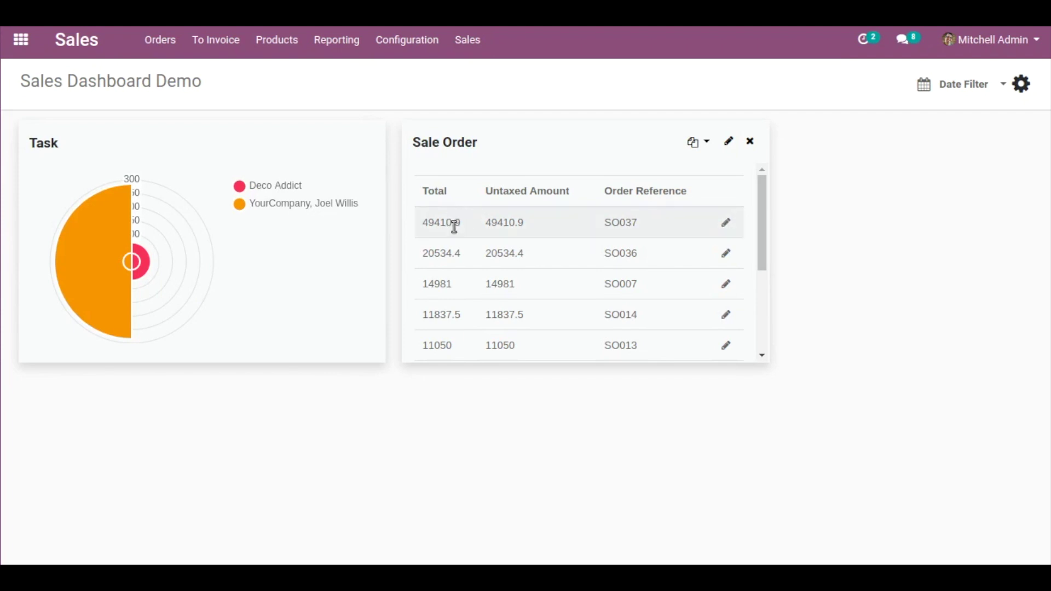
left_click(726, 226)
left_click(728, 224)
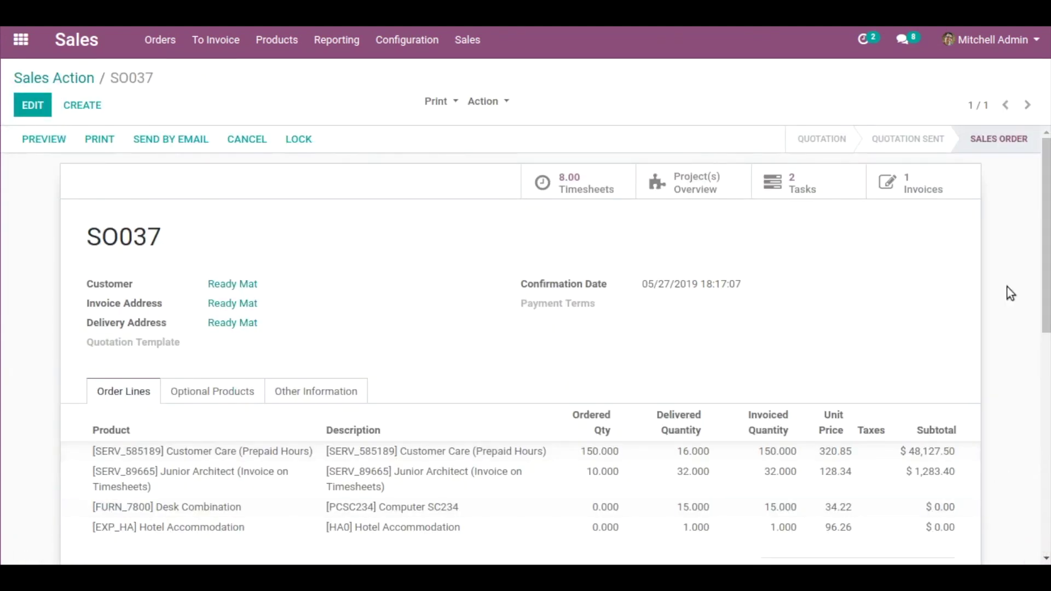
left_click(466, 48)
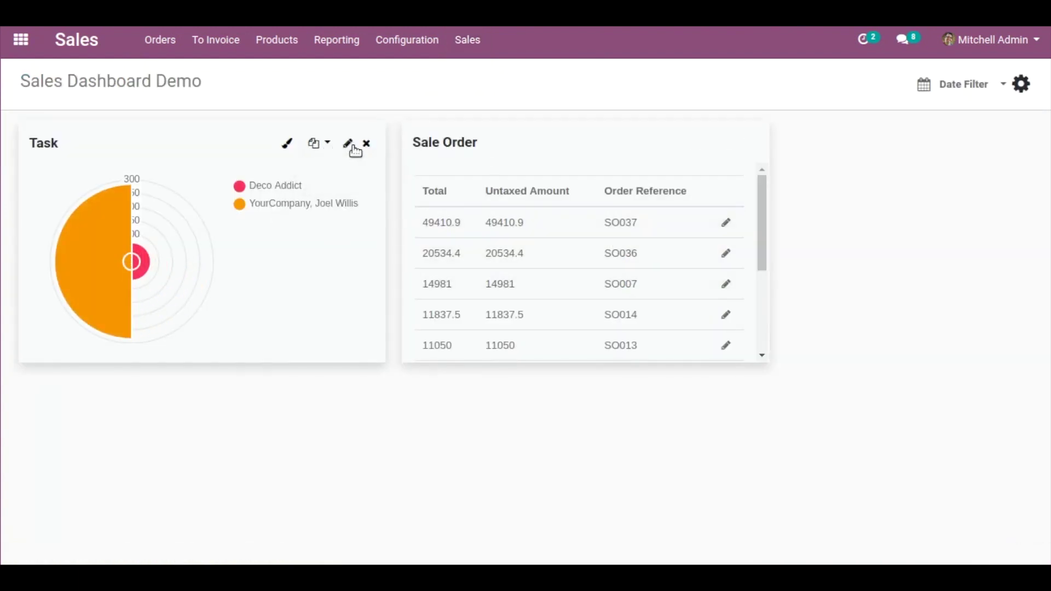
left_click(288, 145)
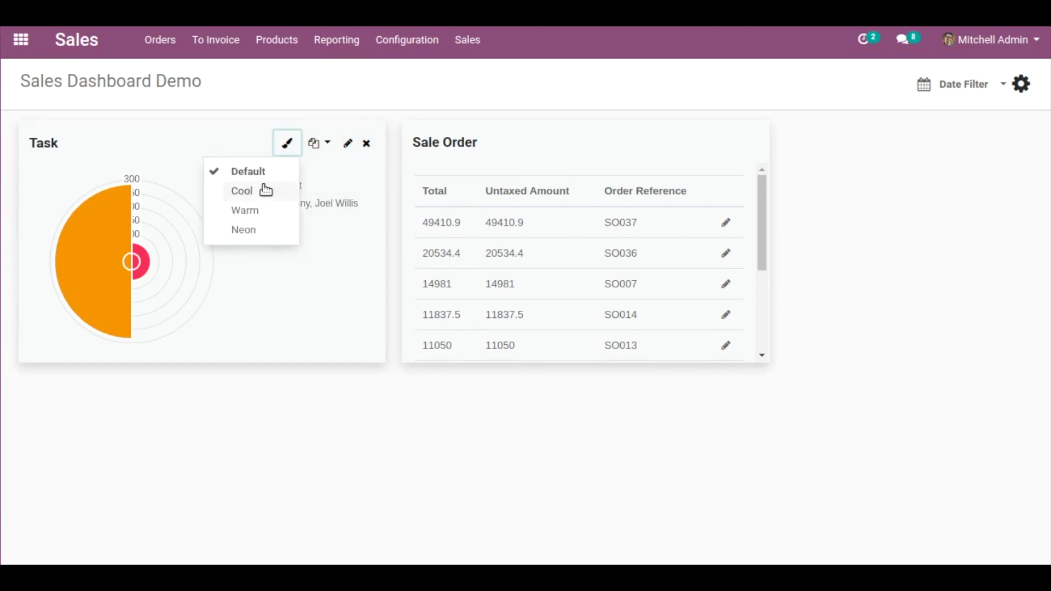
Try the Cool and Warm colour palettes on the Task chart, then apply Neon
left_click(237, 193)
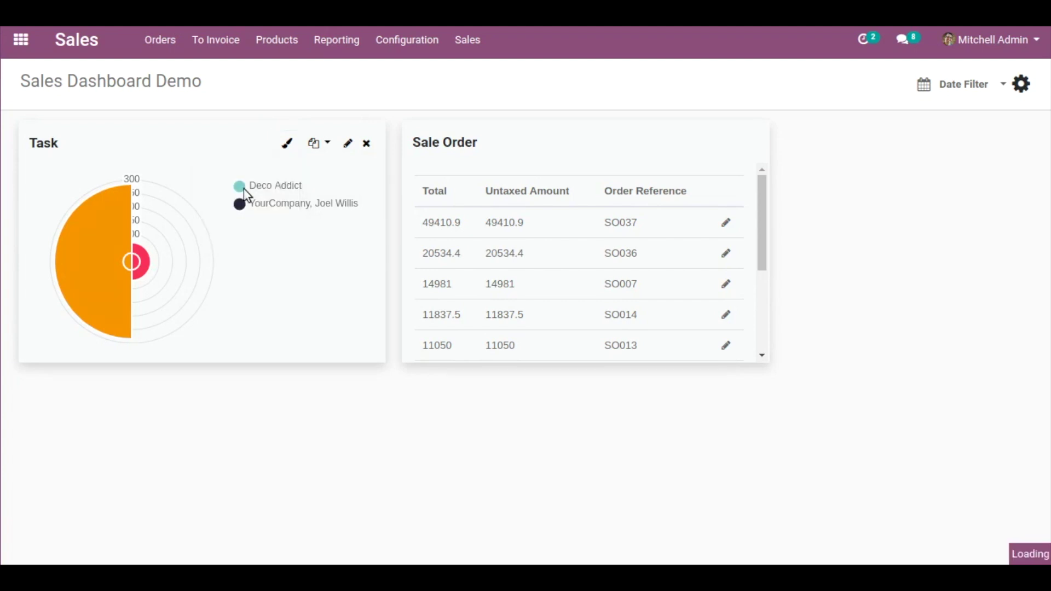
left_click(288, 146)
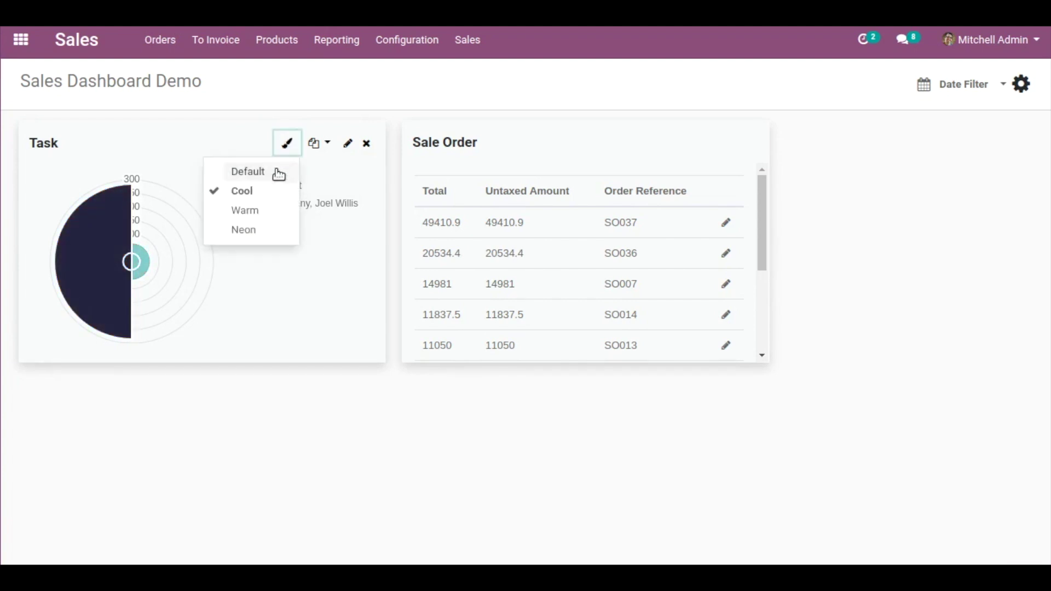
left_click(257, 213)
left_click(290, 144)
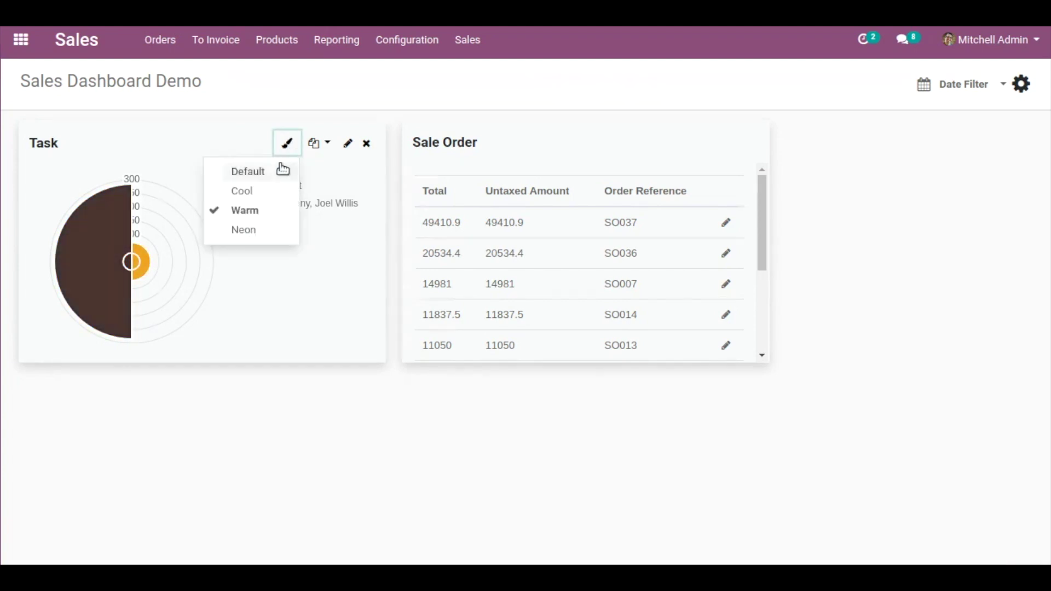
left_click(257, 228)
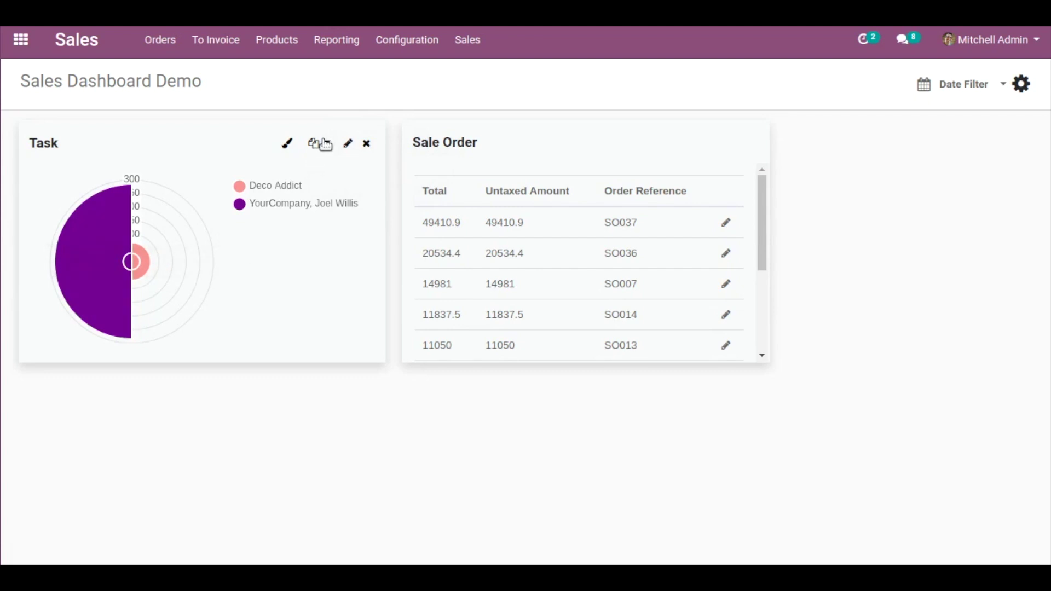
Move the Task chart from Sales Dashboard Demo to the Sales Dashboard
left_click(325, 143)
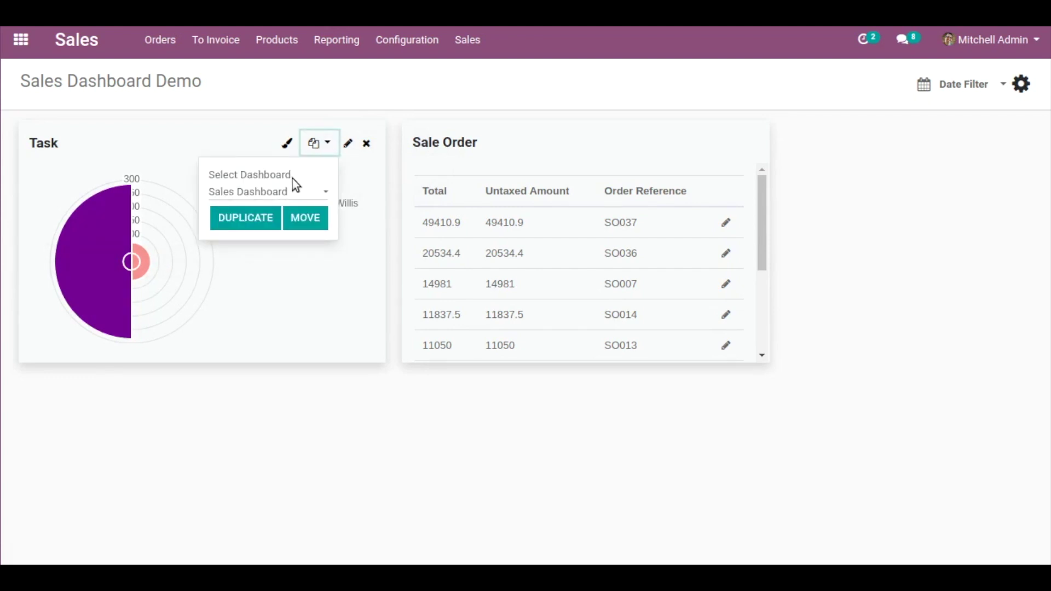
left_click(273, 194)
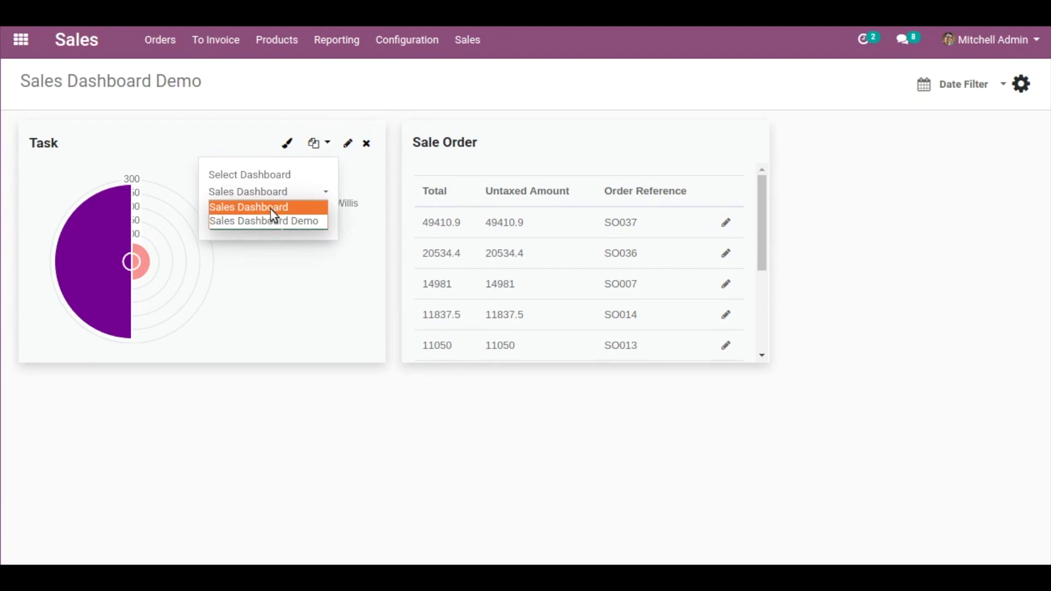
left_click(271, 208)
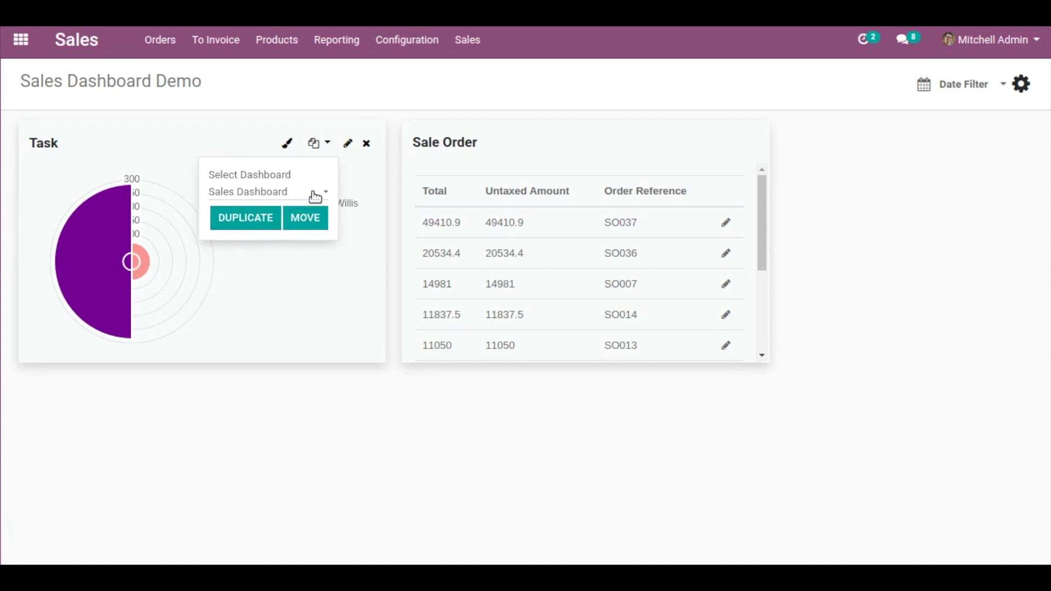
left_click(307, 219)
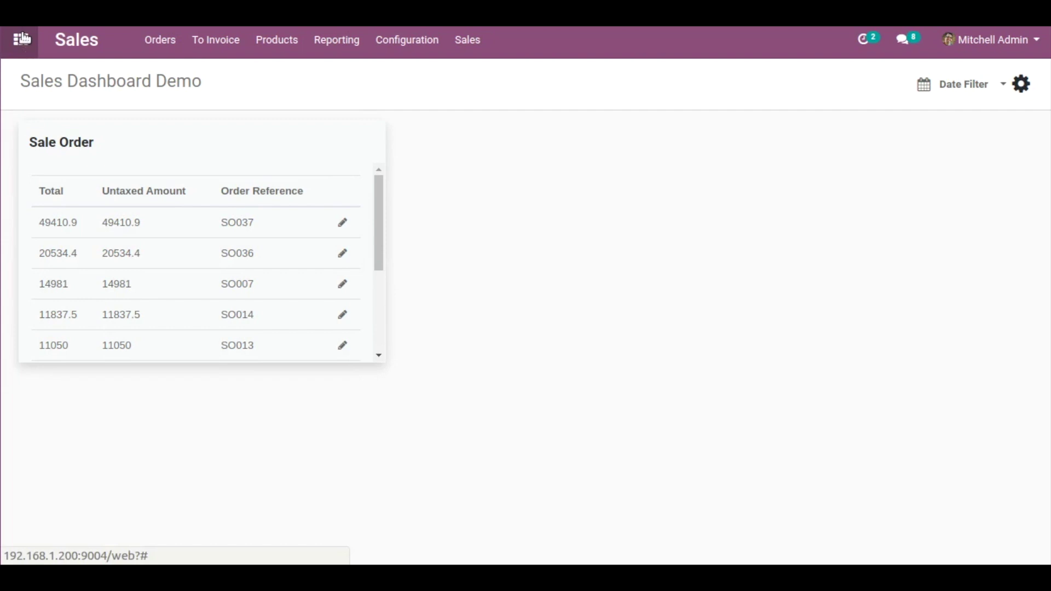
Confirm the Task chart appears in My Dashboard, then go to the Sales app
left_click(21, 40)
left_click(252, 343)
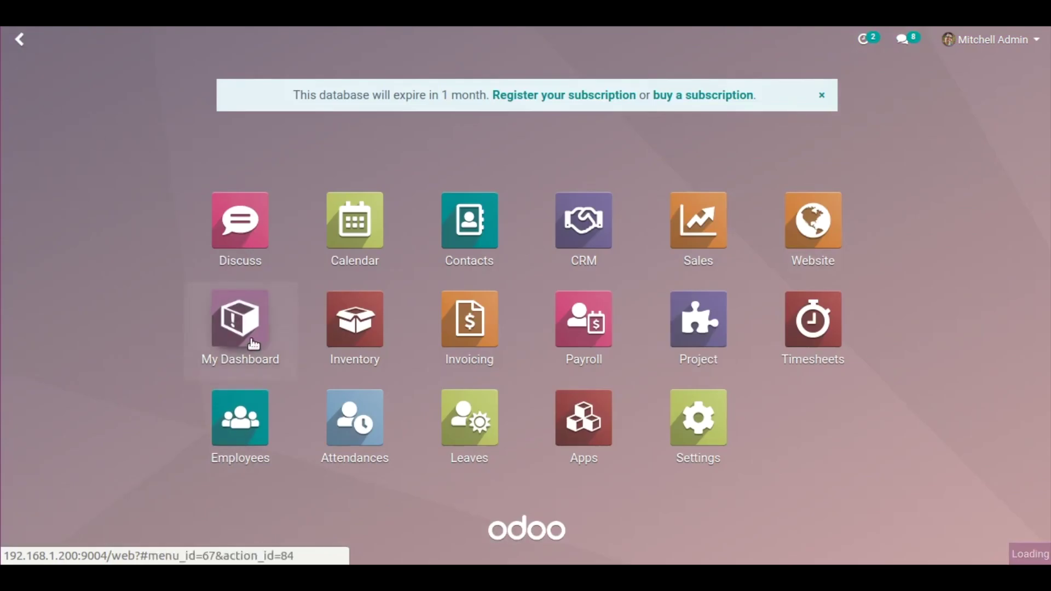
scroll(431, 376, "down", 12)
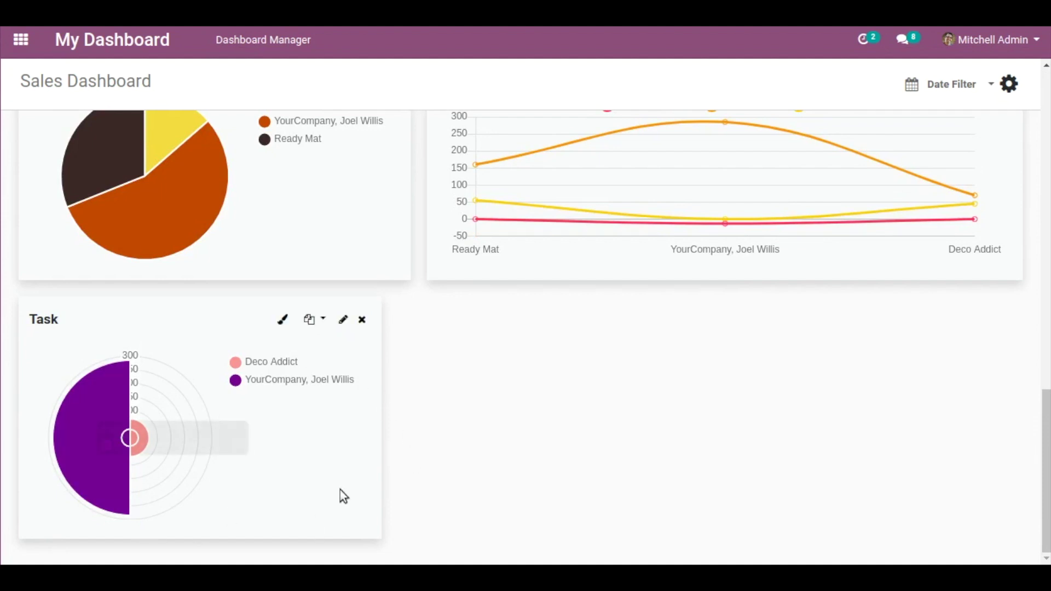
mouse_move(215, 455)
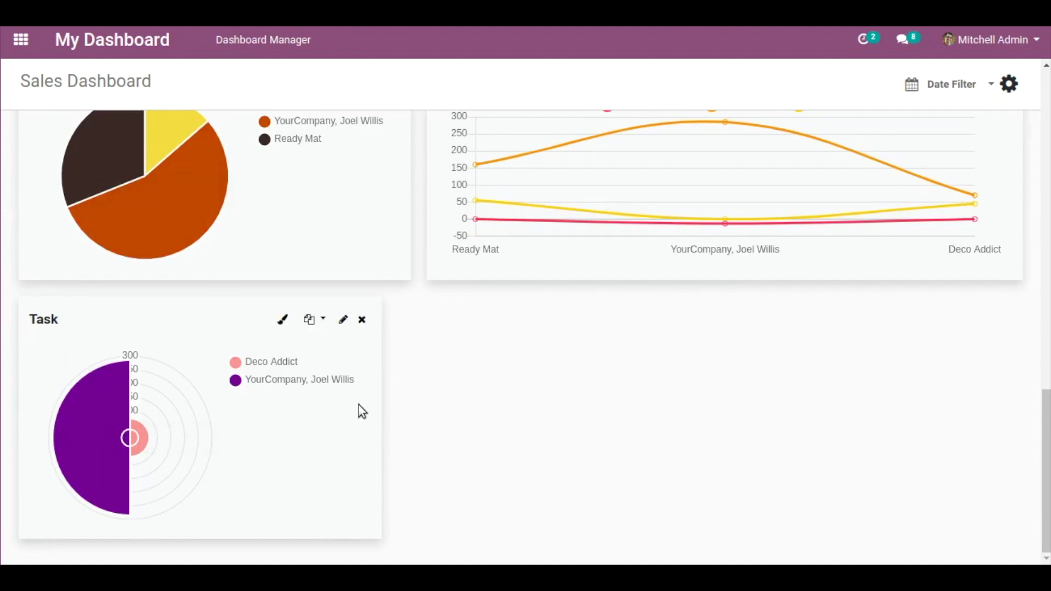
scroll(387, 354, "up", 15)
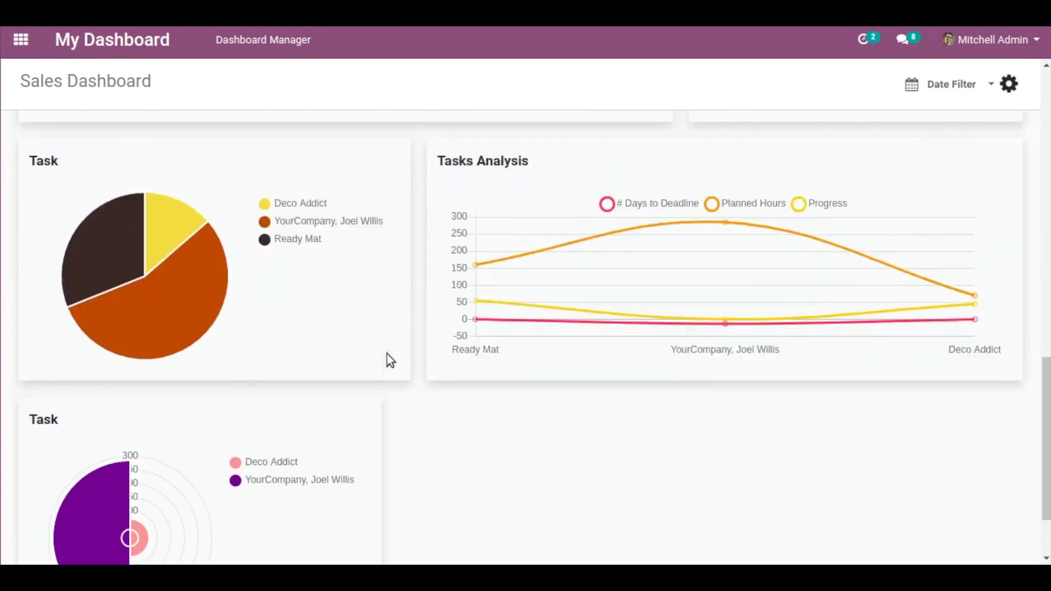
scroll(390, 361, "up", 4)
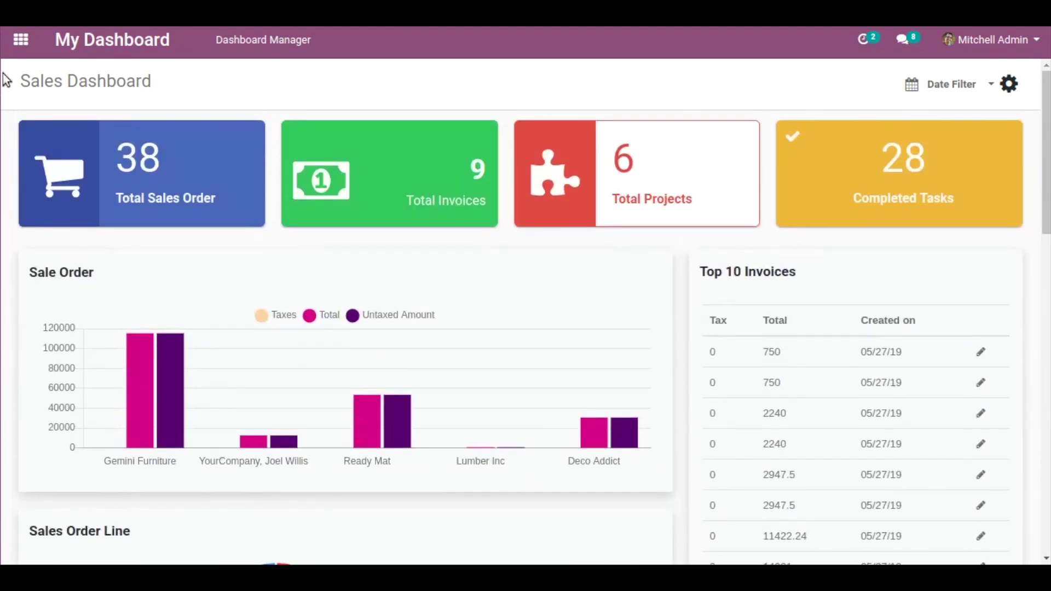
left_click(20, 39)
left_click(711, 236)
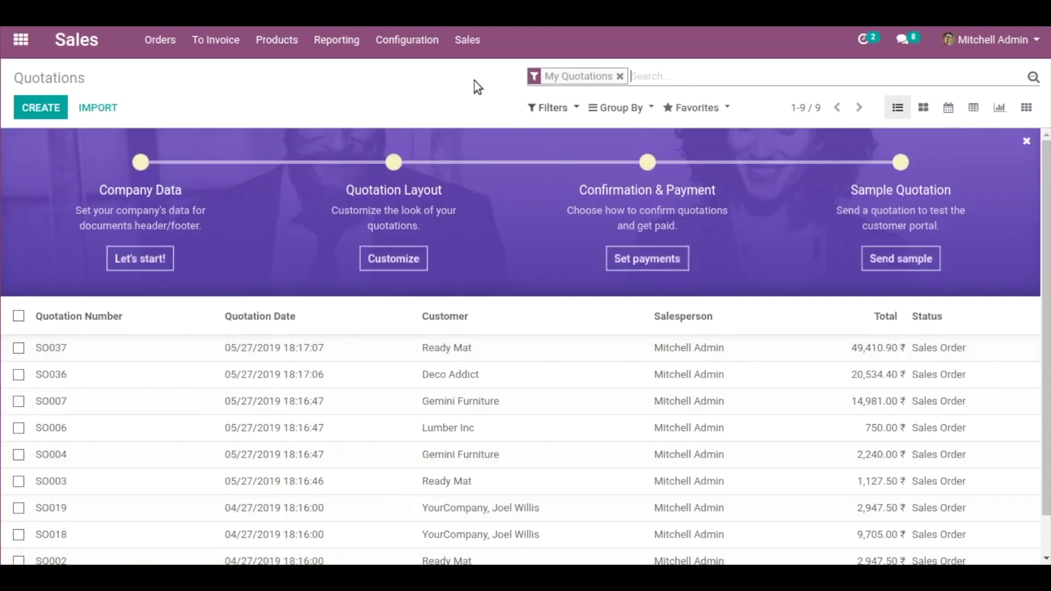
Duplicate the Sale Order list from Sales Dashboard Demo to the Sales Dashboard
left_click(468, 42)
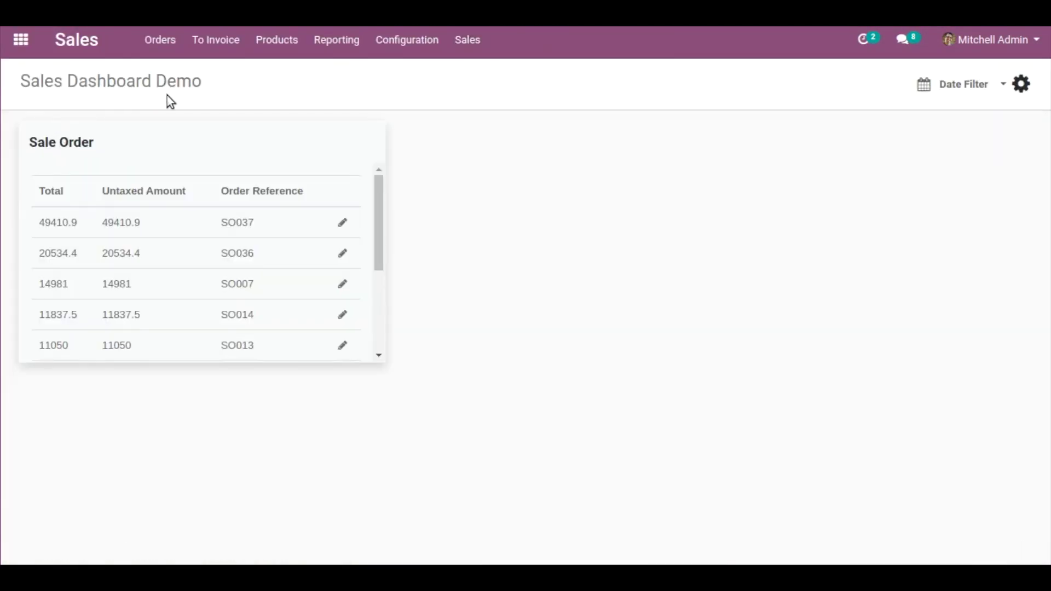
left_click(317, 150)
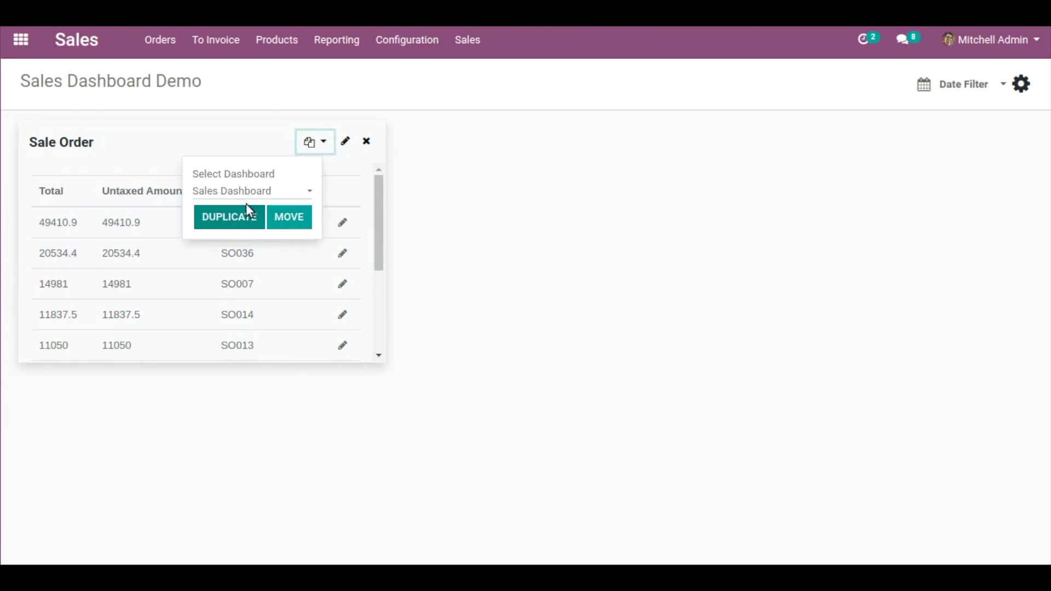
left_click(265, 192)
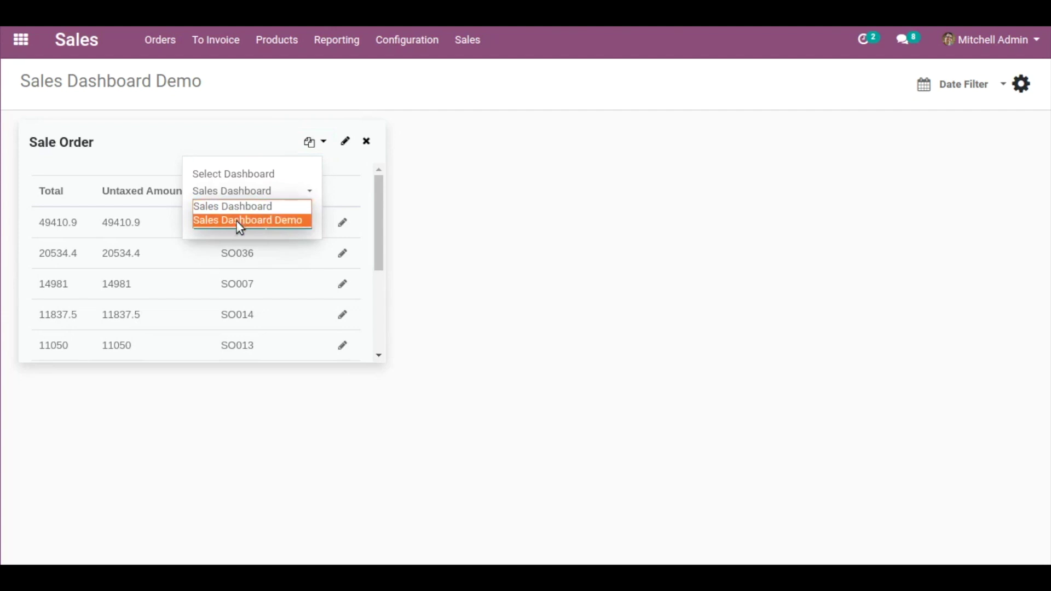
left_click(241, 206)
left_click(236, 224)
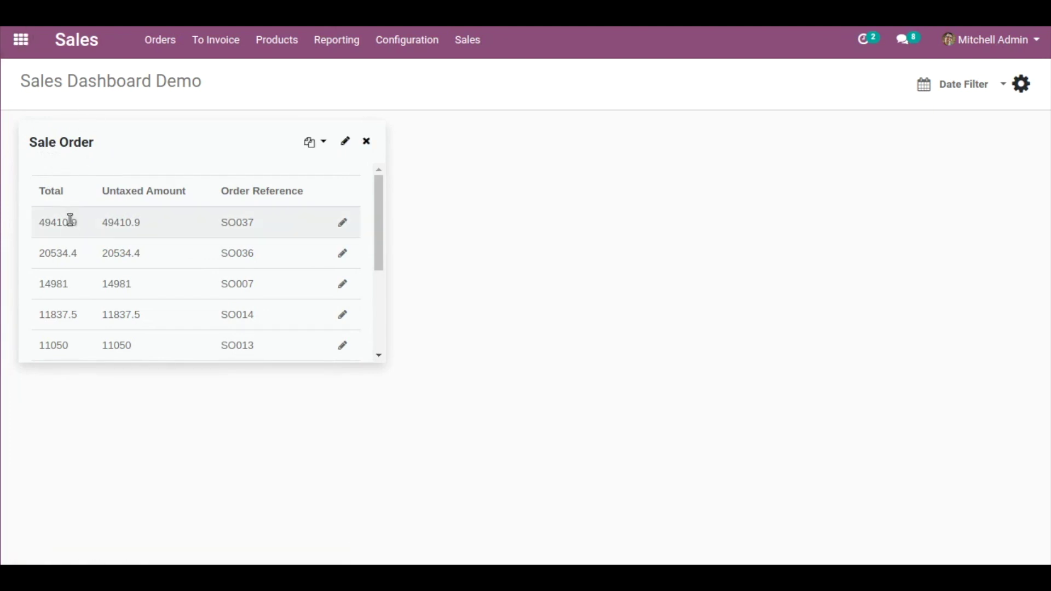
Check the copied list in My Dashboard, revisiting the Sales Dashboard Demo before returning
left_click(31, 48)
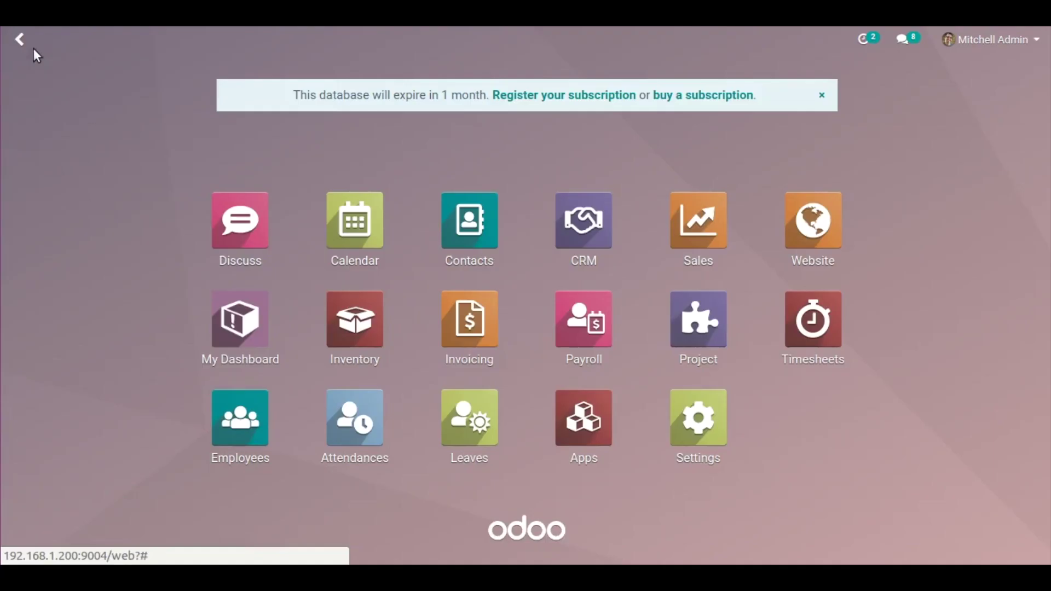
left_click(253, 355)
scroll(256, 355, "down", 12)
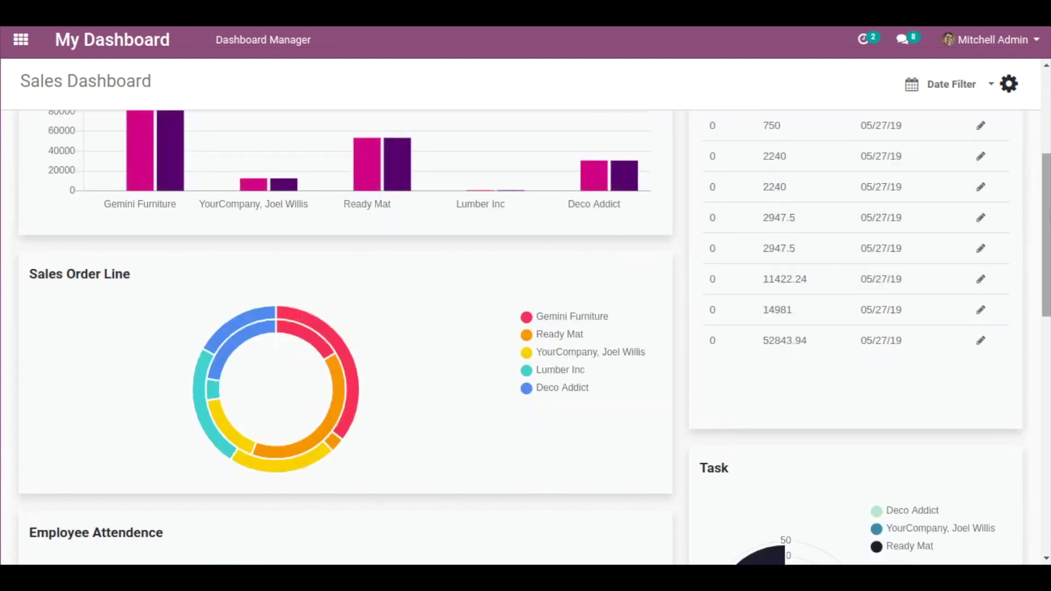
scroll(375, 335, "down", 4)
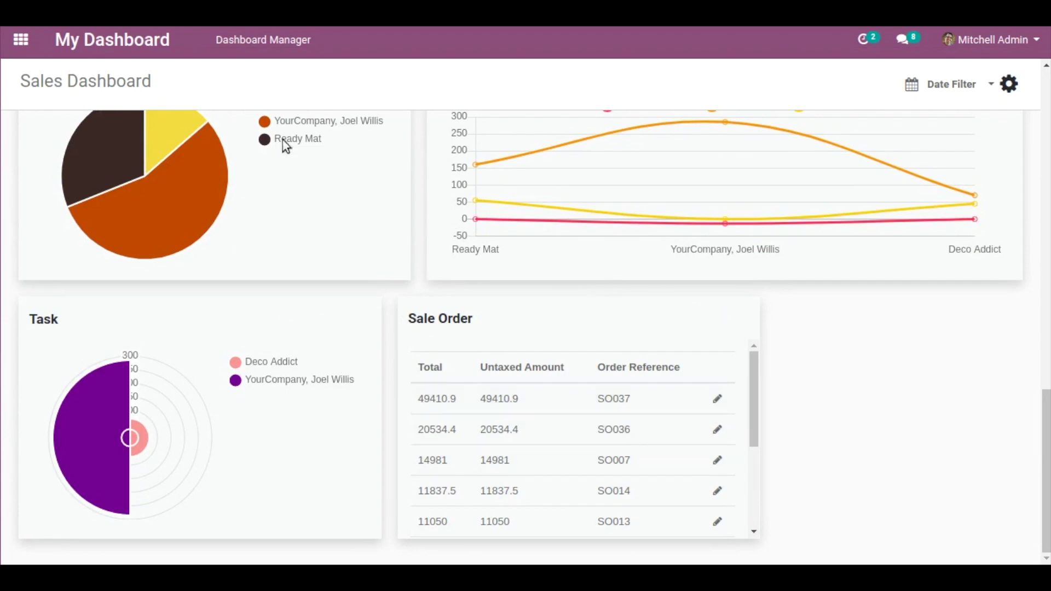
left_click(20, 39)
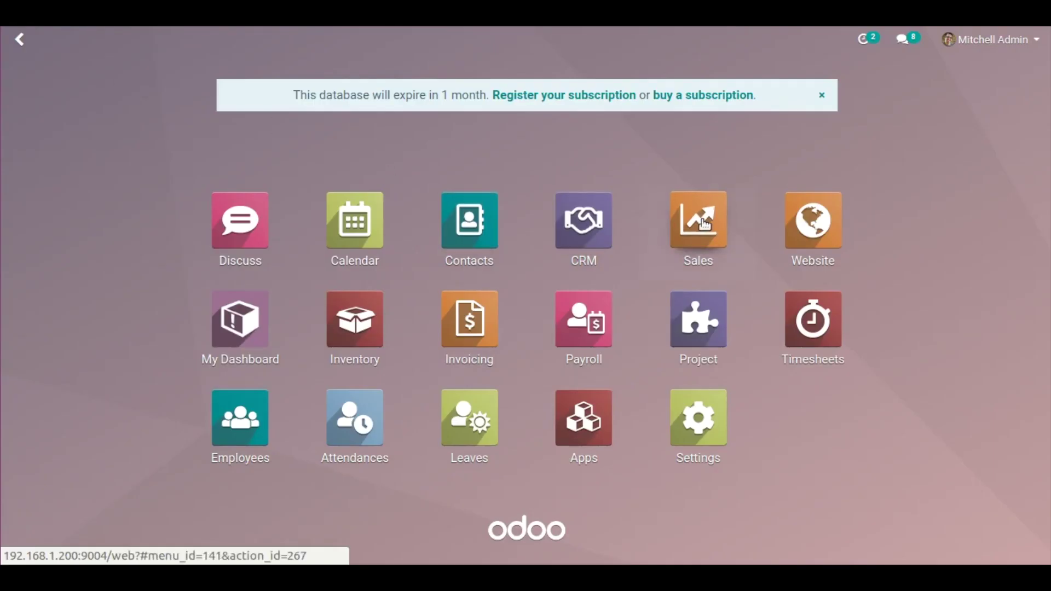
left_click(704, 225)
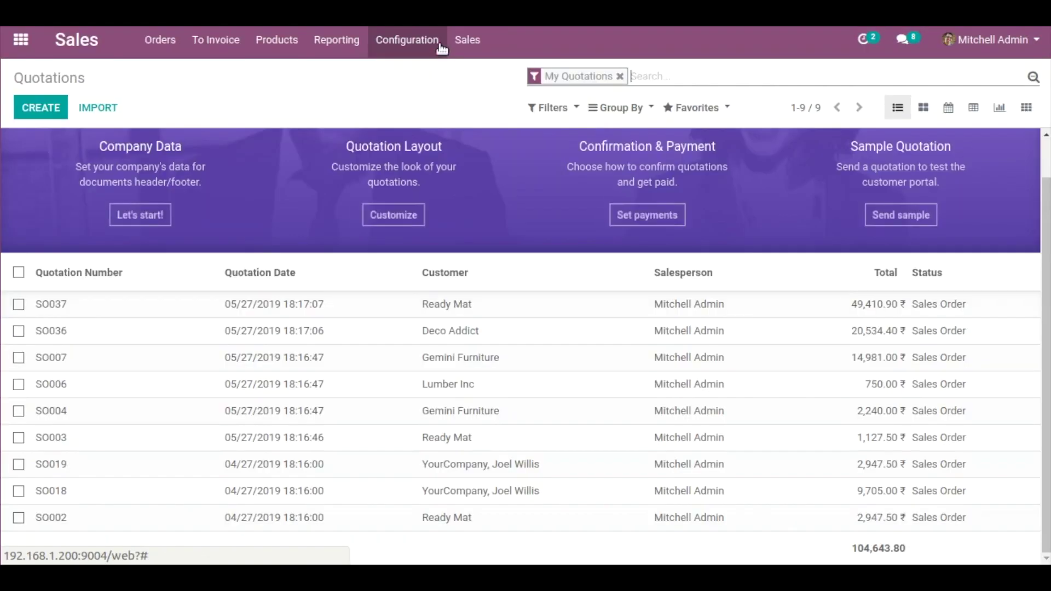
left_click(470, 42)
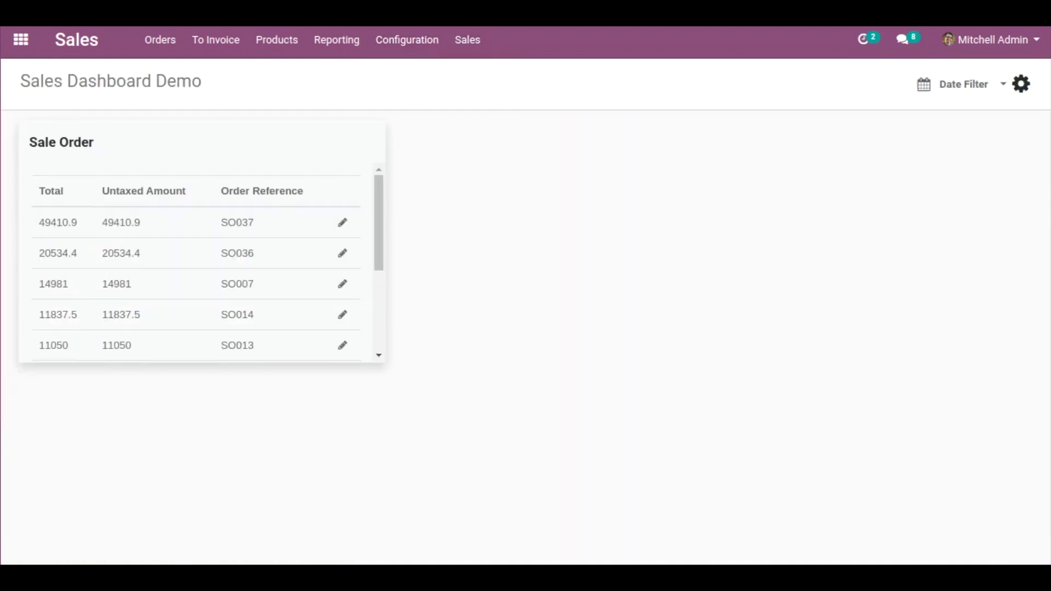
left_click(21, 41)
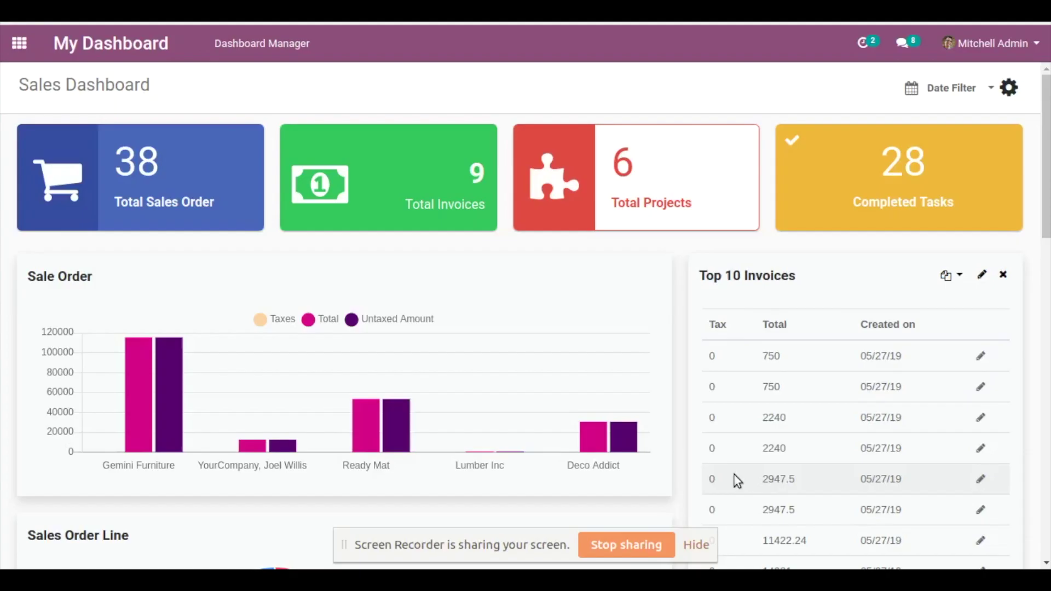
left_click(695, 545)
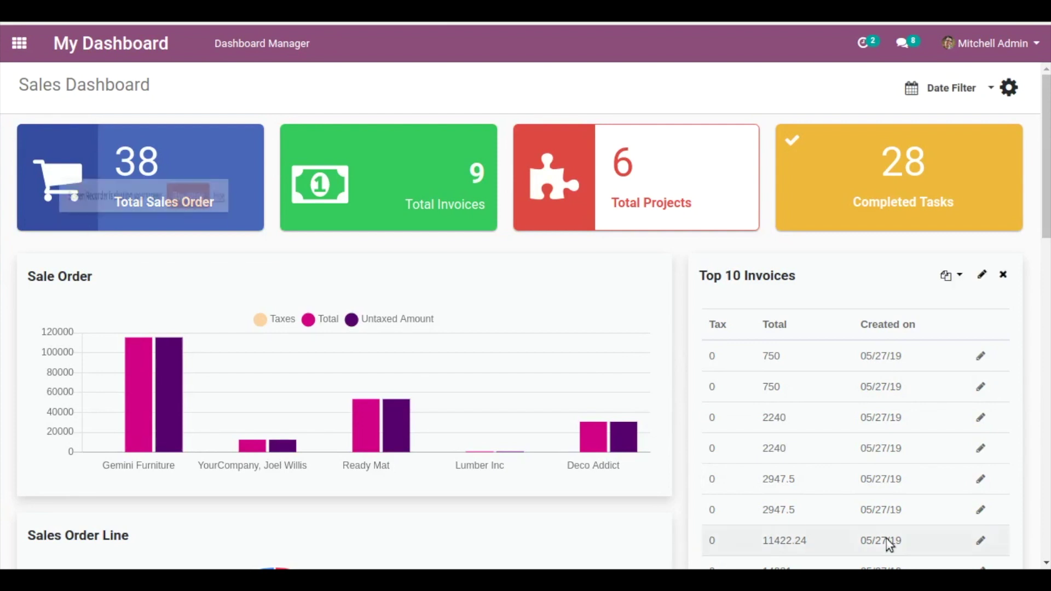
mouse_move(638, 277)
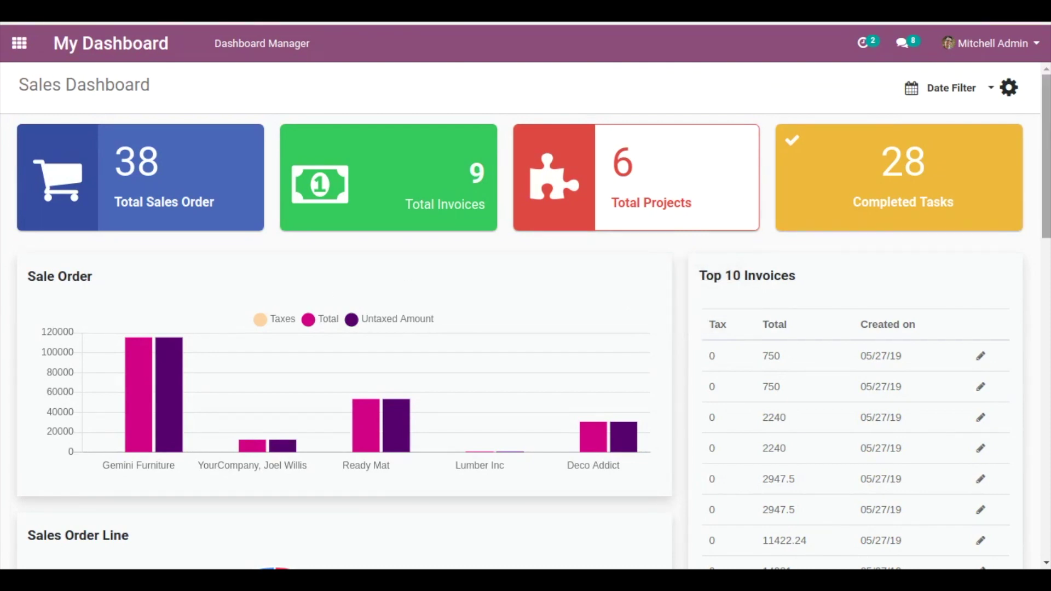
left_click_drag(1047, 140, 1046, 173)
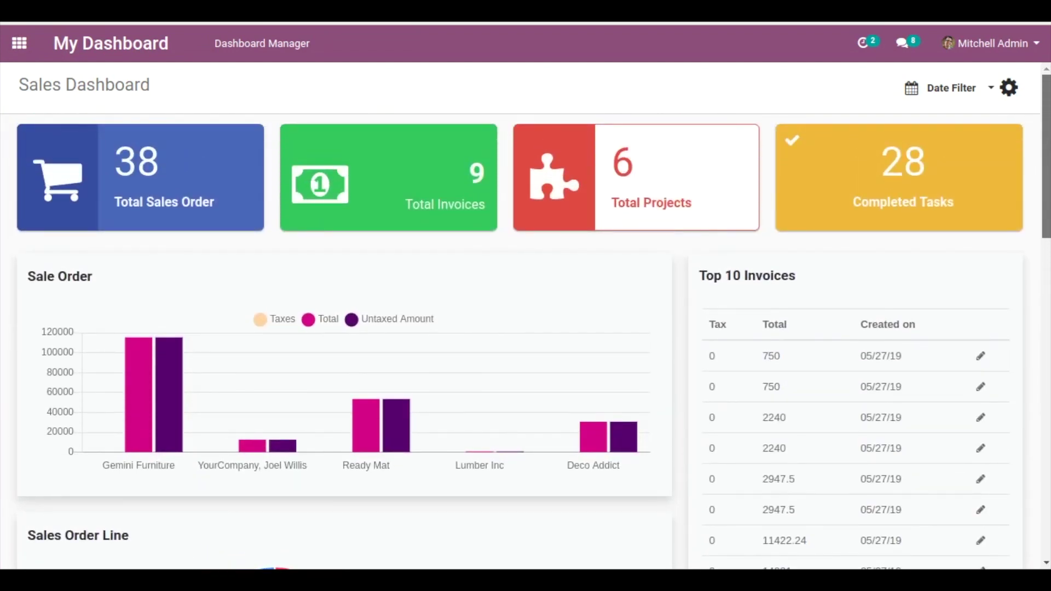
scroll(526, 328, "down", 2)
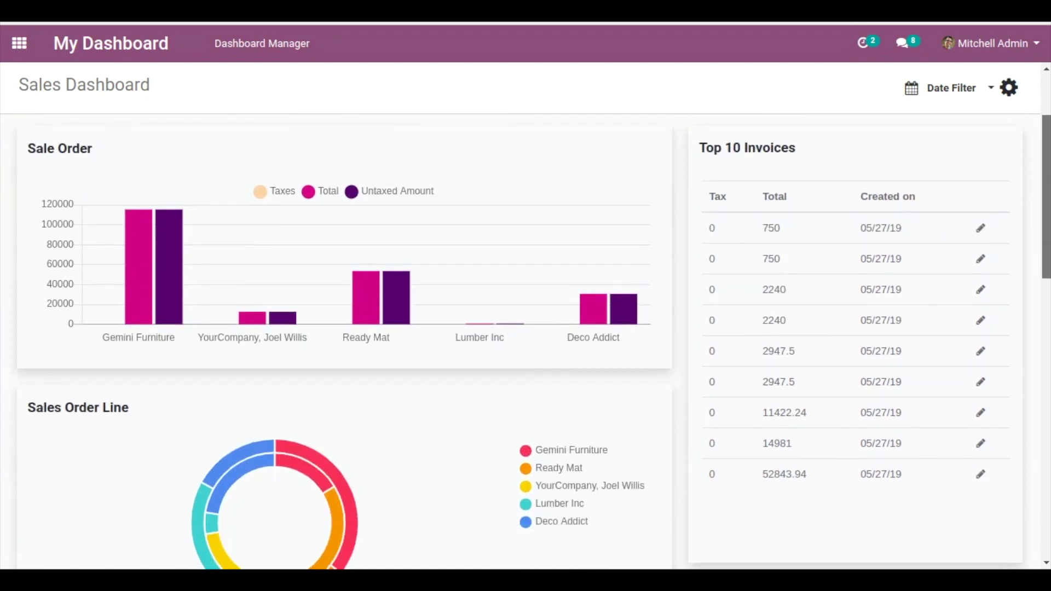
scroll(526, 328, "up", 2)
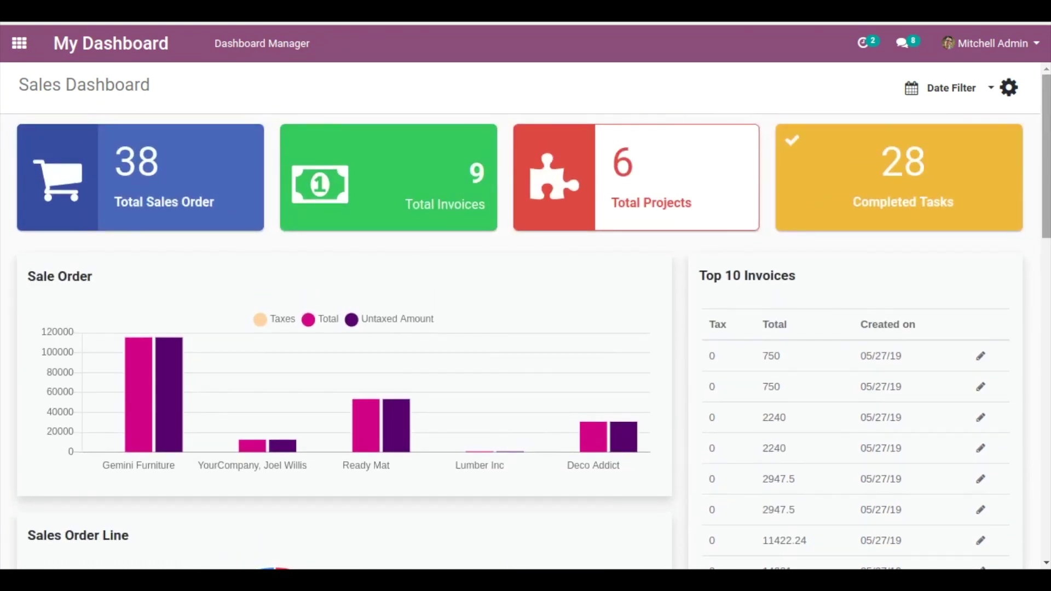
left_click(948, 92)
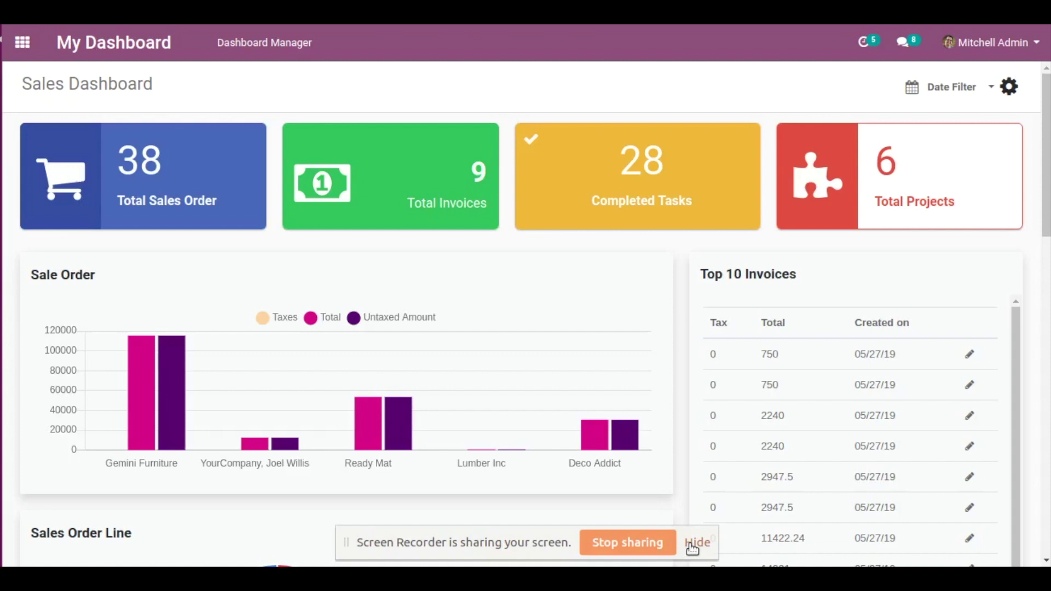
left_click(690, 544)
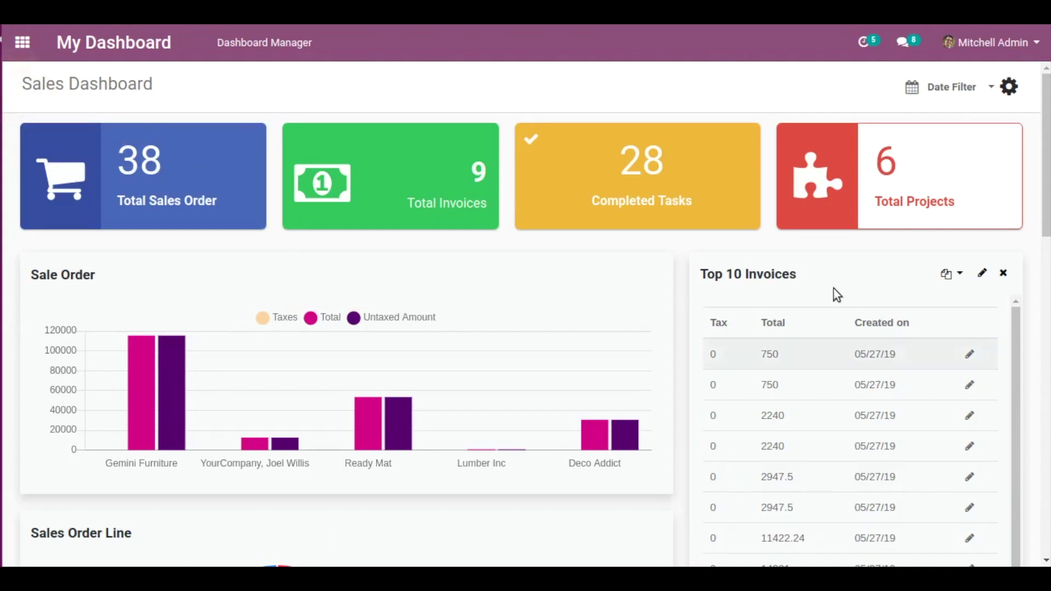
Put Total Projects third and Completed Tasks last in the top row, narrow Top 10 Invoices, and save the layout
left_click(1005, 98)
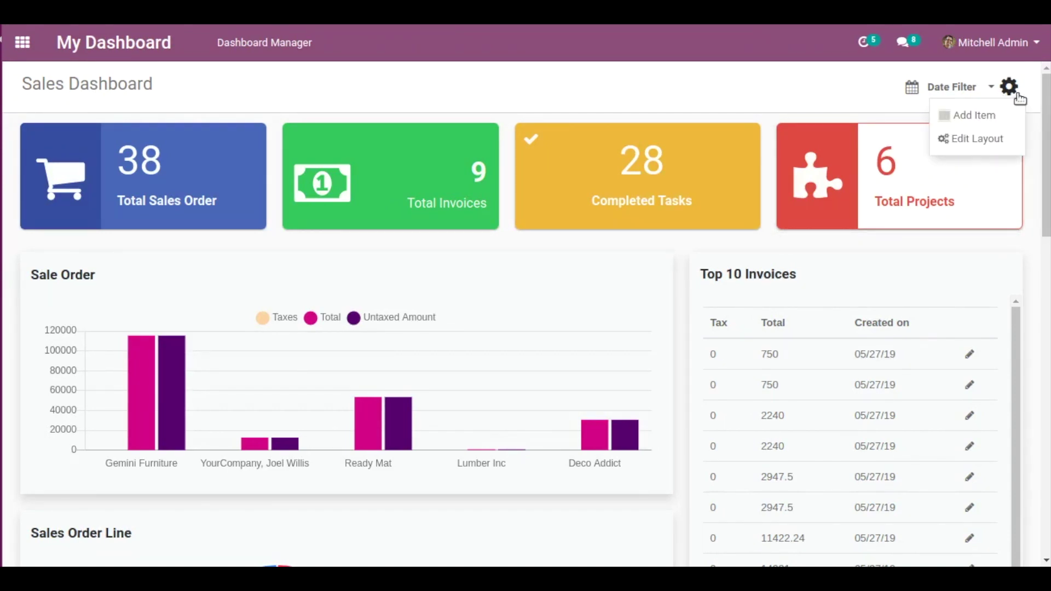
left_click(985, 145)
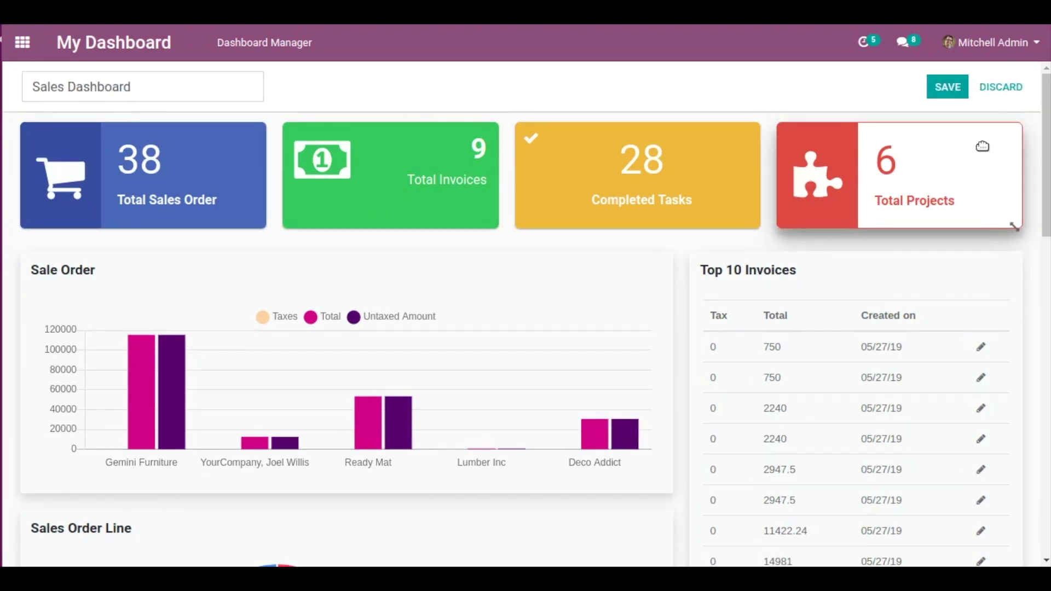
left_click_drag(947, 168, 695, 167)
left_click_drag(695, 324, 971, 191)
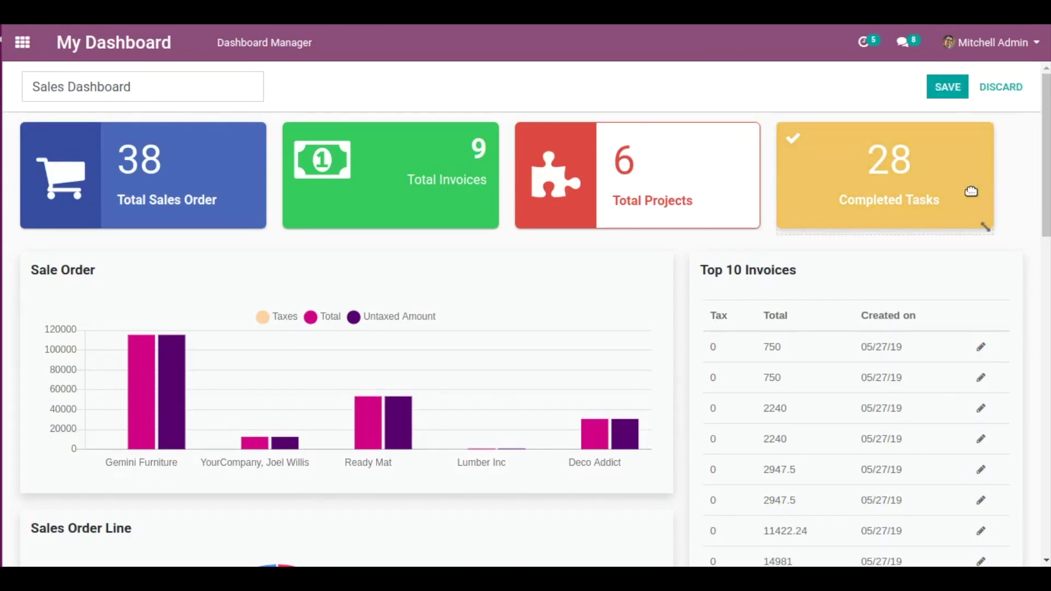
scroll(912, 305, "down", 3)
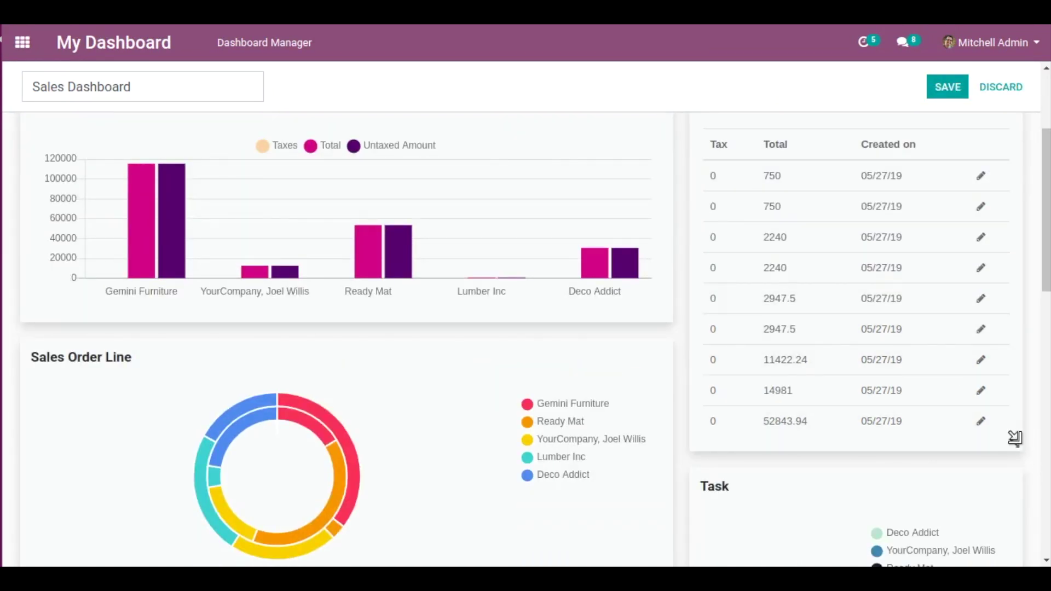
left_click_drag(1009, 438, 903, 307)
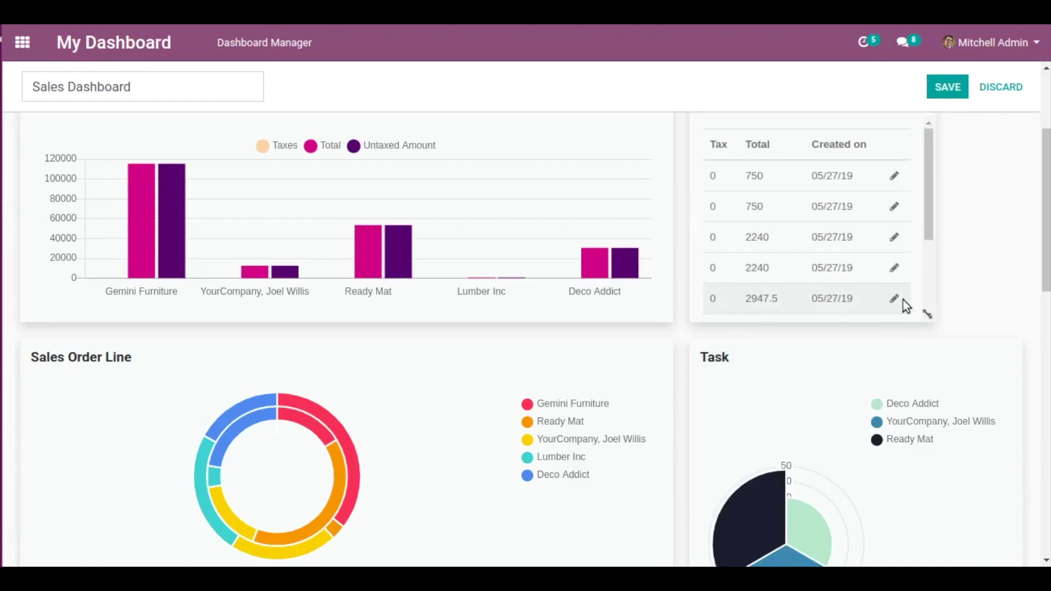
scroll(857, 169, "up", 3)
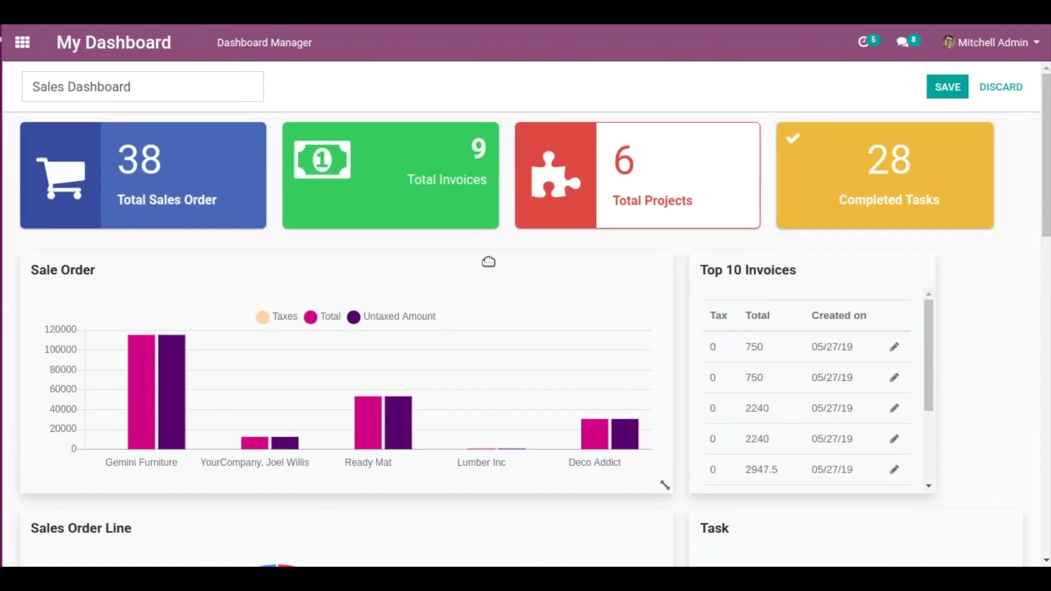
left_click(947, 87)
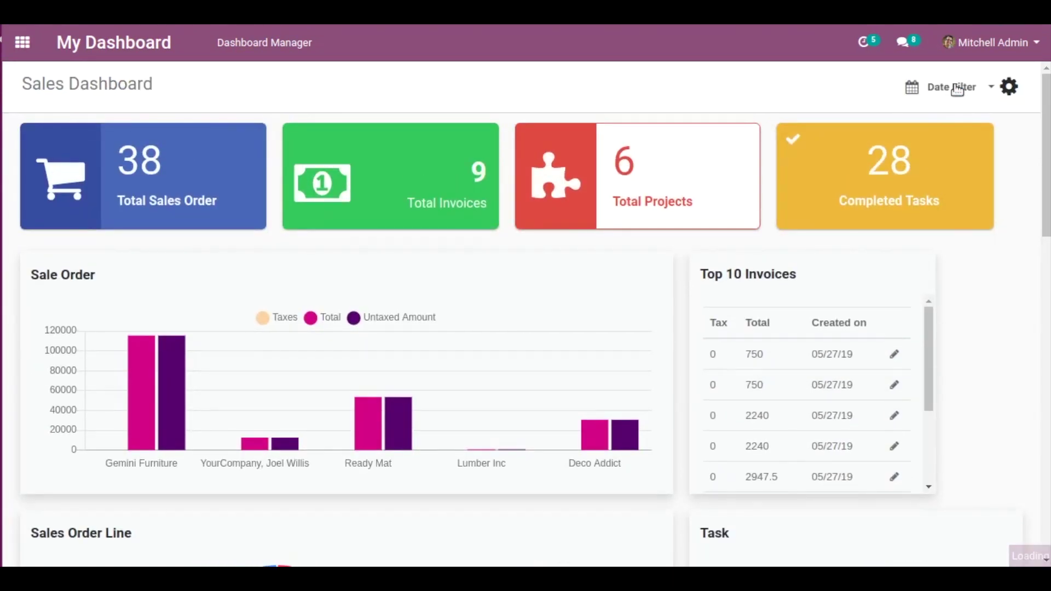